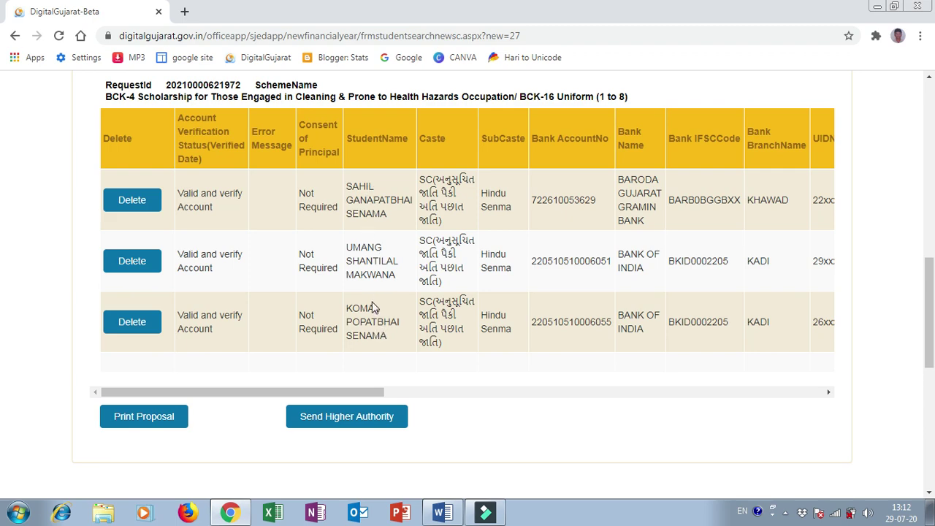
Step: Open the proposal details for Director Scheduled Caste Welfare
{"action": "scroll", "coordinate": [372, 307], "scroll_direction": "up", "scroll_amount": 10}
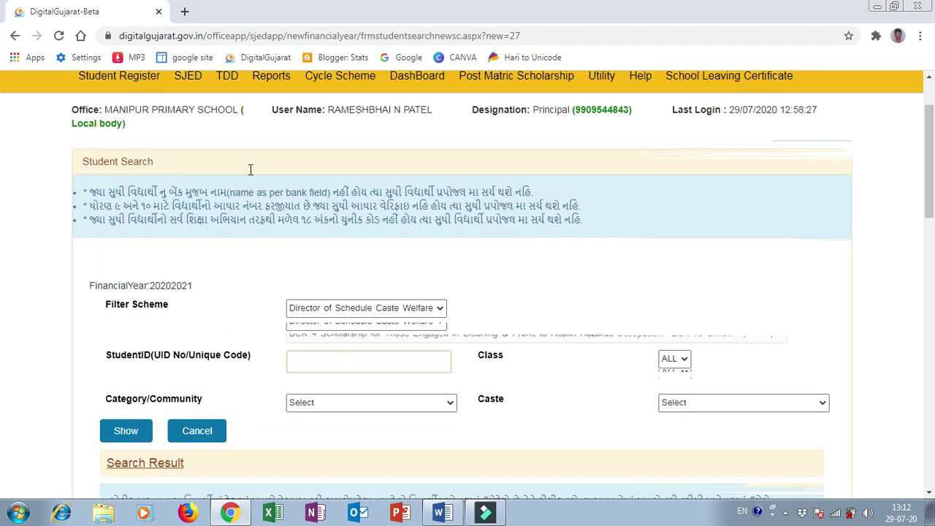
{"action": "scroll", "coordinate": [250, 169], "scroll_direction": "up", "scroll_amount": 2}
{"action": "mouse_move", "coordinate": [188, 163]}
{"action": "mouse_move", "coordinate": [206, 209]}
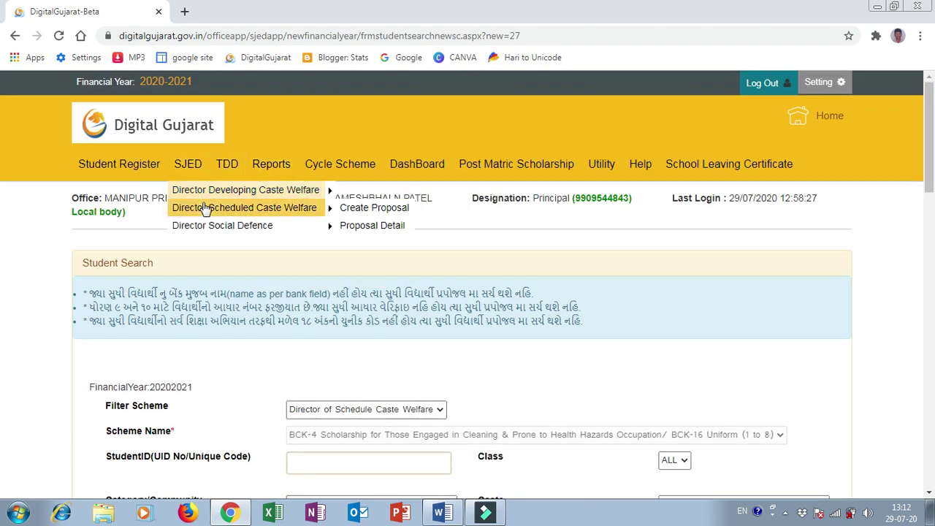
{"action": "left_click", "coordinate": [374, 227]}
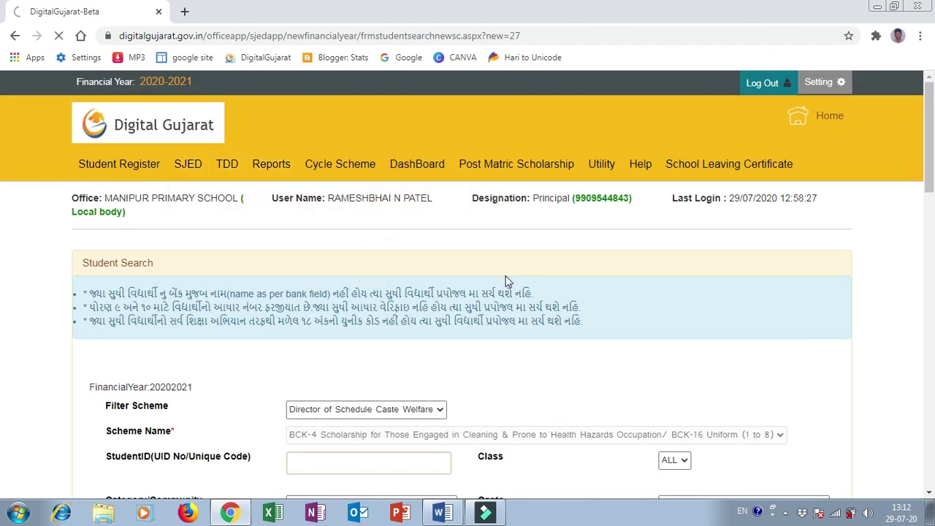
Step: Compare the scheme names, scholarship amounts and student counts of the BCK-4 and BCK-17 proposals
{"action": "scroll", "coordinate": [507, 283], "scroll_direction": "down", "scroll_amount": 10}
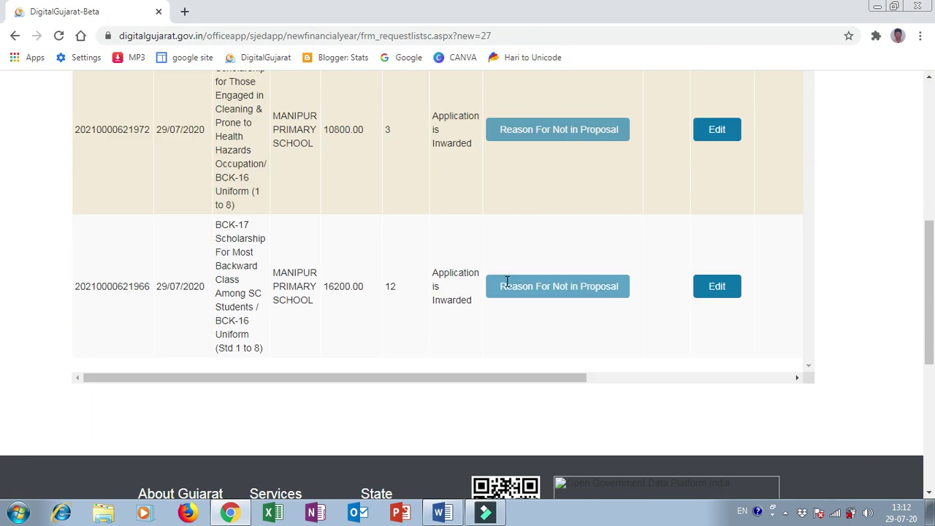
{"action": "scroll", "coordinate": [405, 186], "scroll_direction": "up", "scroll_amount": 1}
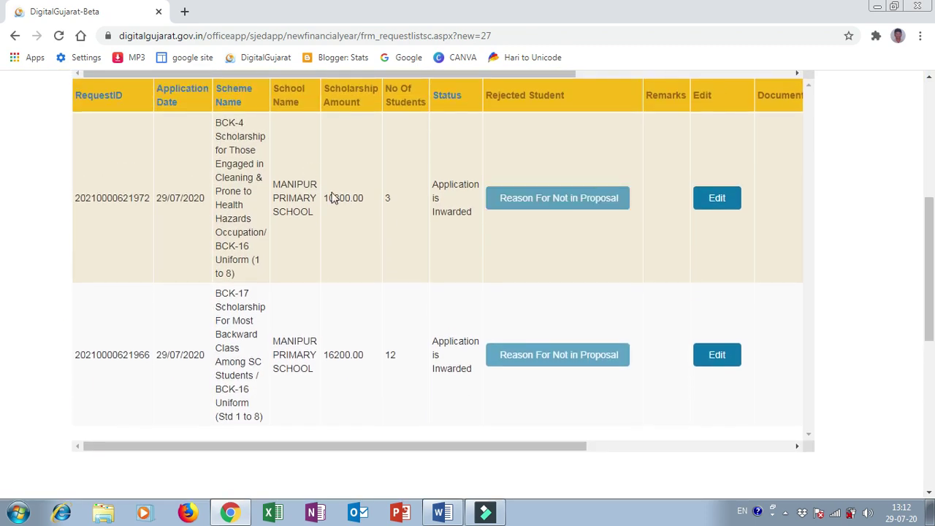
{"action": "scroll", "coordinate": [332, 197], "scroll_direction": "up", "scroll_amount": 2}
{"action": "scroll", "coordinate": [271, 184], "scroll_direction": "down", "scroll_amount": 4}
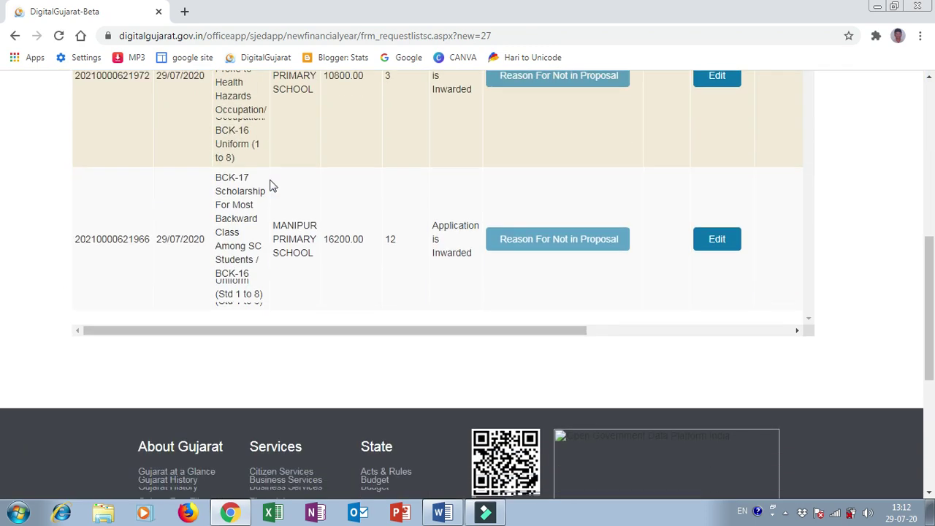
{"action": "scroll", "coordinate": [380, 241], "scroll_direction": "up", "scroll_amount": 1}
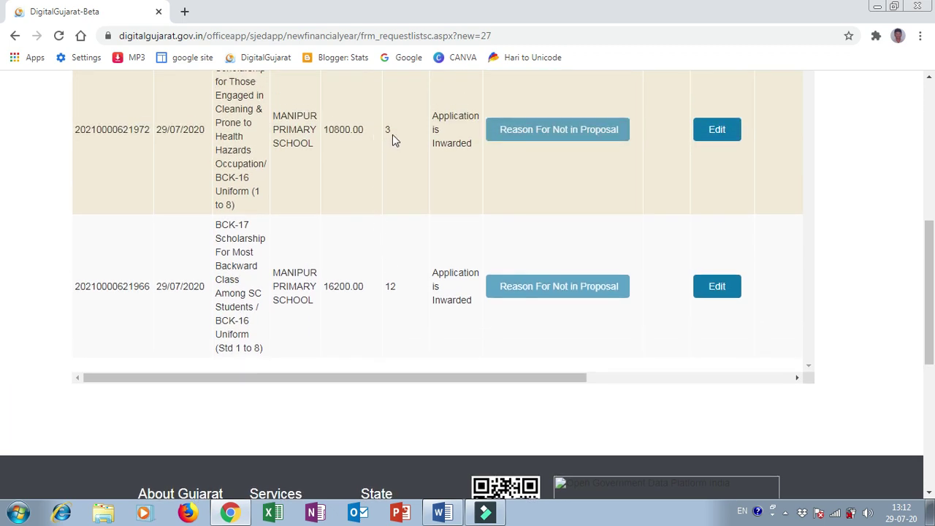
{"action": "scroll", "coordinate": [401, 132], "scroll_direction": "up", "scroll_amount": 1}
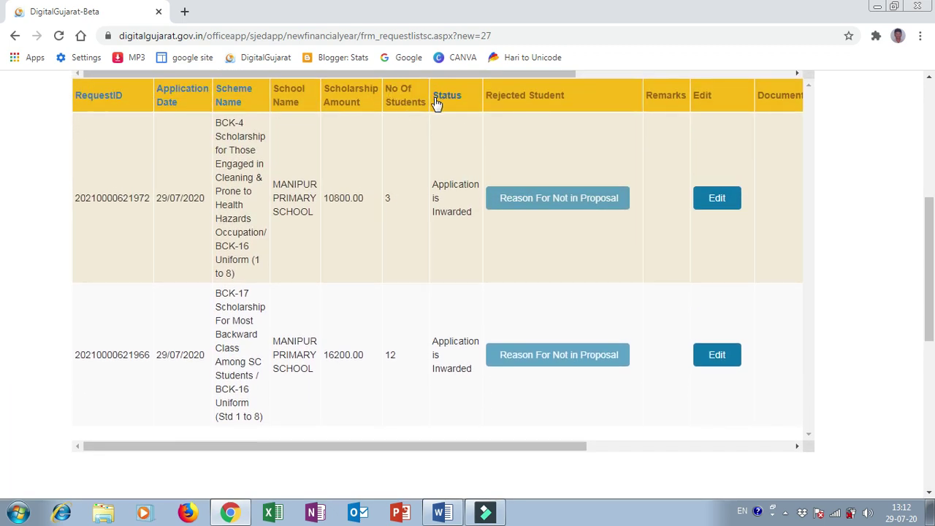
{"action": "double_click", "coordinate": [393, 354]}
{"action": "double_click", "coordinate": [389, 198]}
{"action": "left_click", "coordinate": [388, 353]}
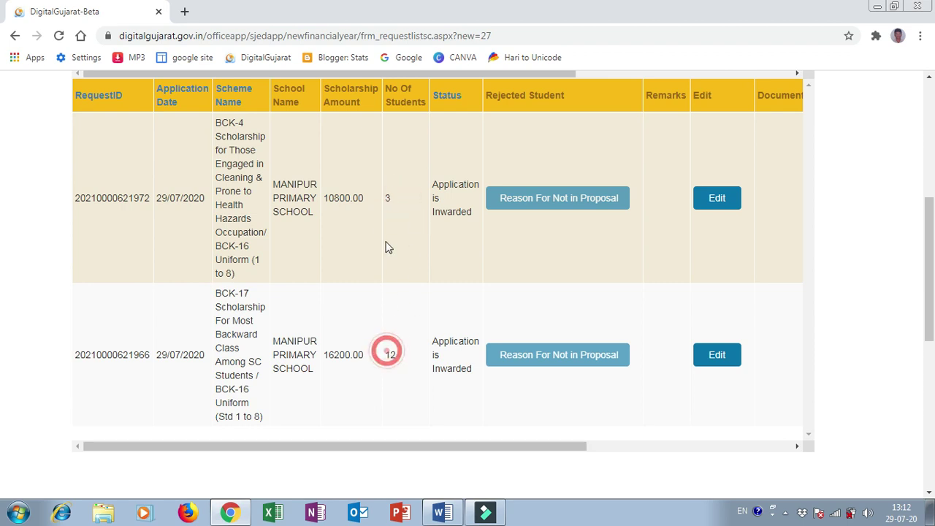
{"action": "left_click", "coordinate": [387, 198]}
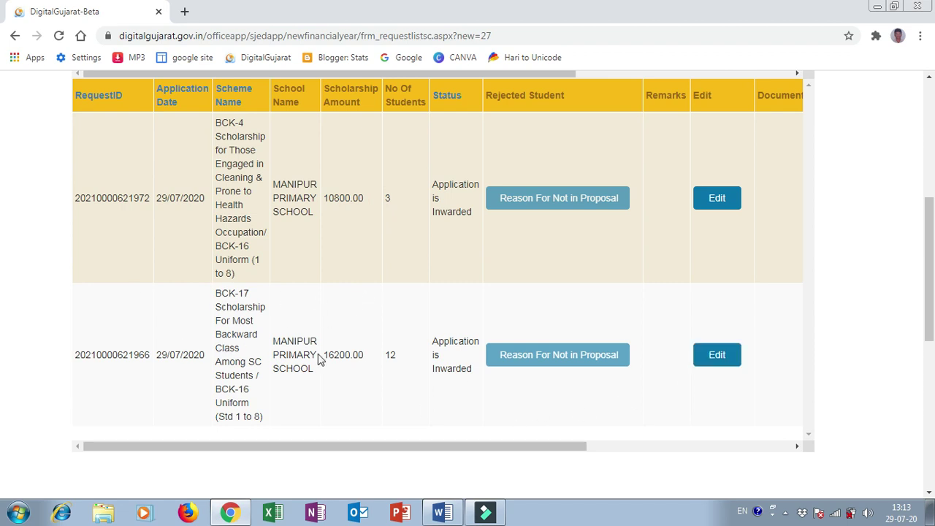
Step: Open the BCK-17 scholarship proposal for editing
{"action": "left_click", "coordinate": [716, 356]}
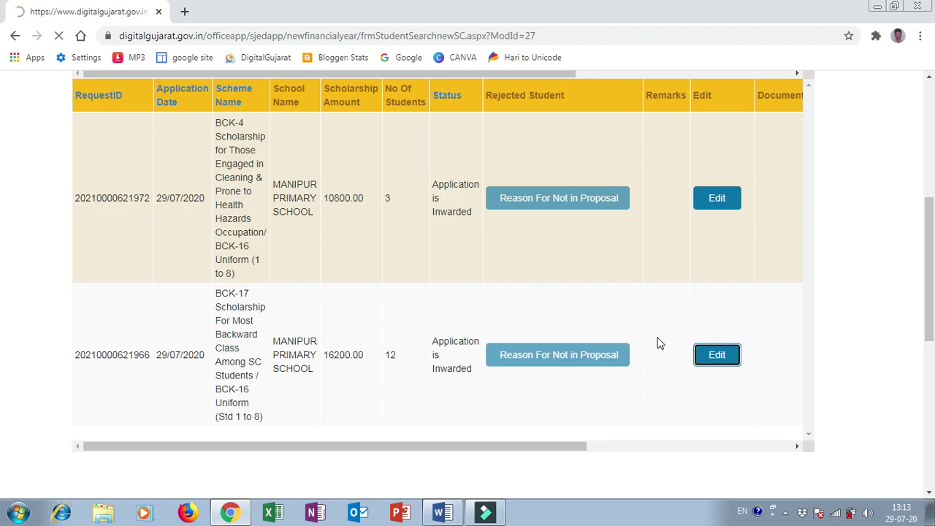
{"action": "scroll", "coordinate": [541, 289], "scroll_direction": "down", "scroll_amount": 1}
{"action": "scroll", "coordinate": [532, 283], "scroll_direction": "down", "scroll_amount": 10}
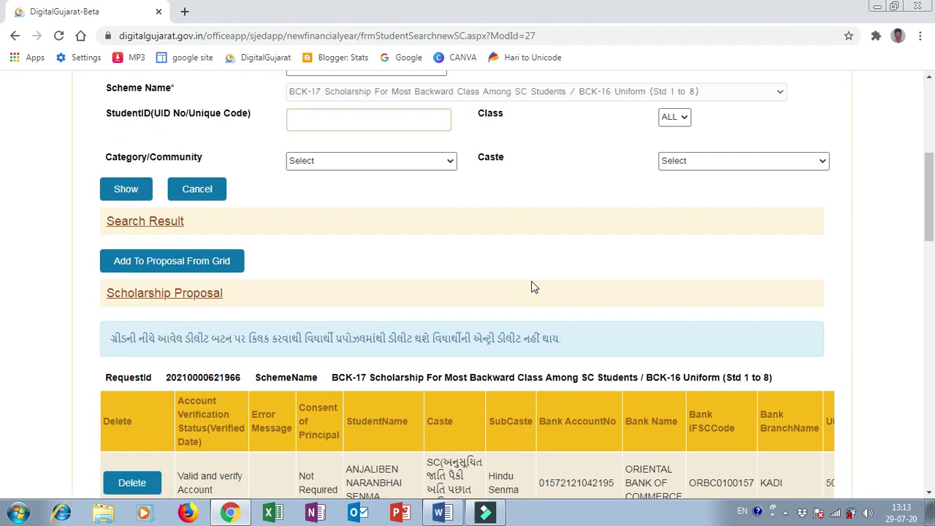
Step: Delete the third-to-last student on the first page of the BCK-17 proposal grid and confirm the deletion
{"action": "scroll", "coordinate": [520, 263], "scroll_direction": "down", "scroll_amount": 1}
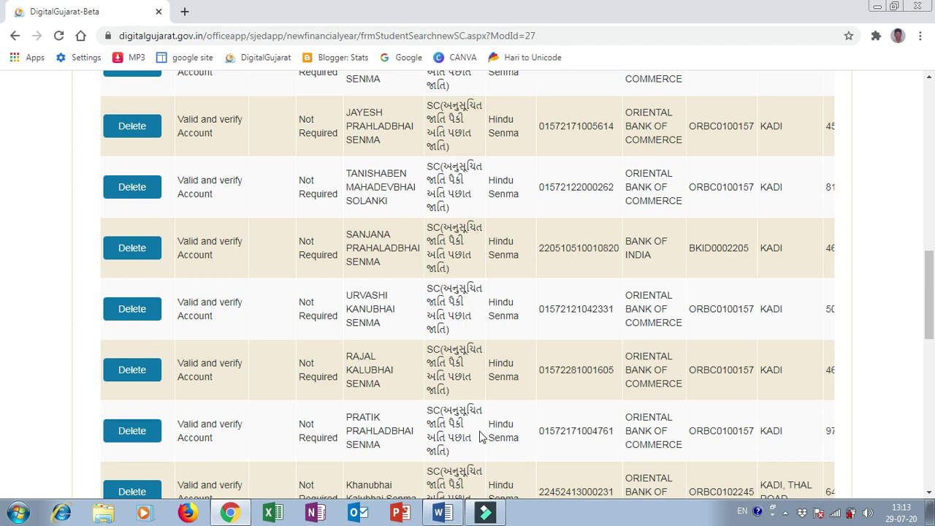
{"action": "scroll", "coordinate": [480, 436], "scroll_direction": "down", "scroll_amount": 5}
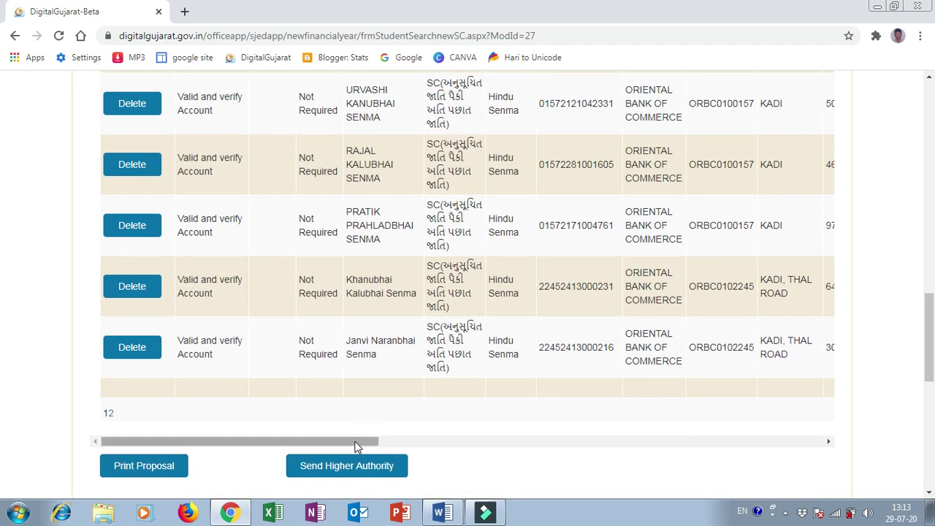
{"action": "left_click_drag", "start_coordinate": [356, 441], "coordinate": [178, 444]}
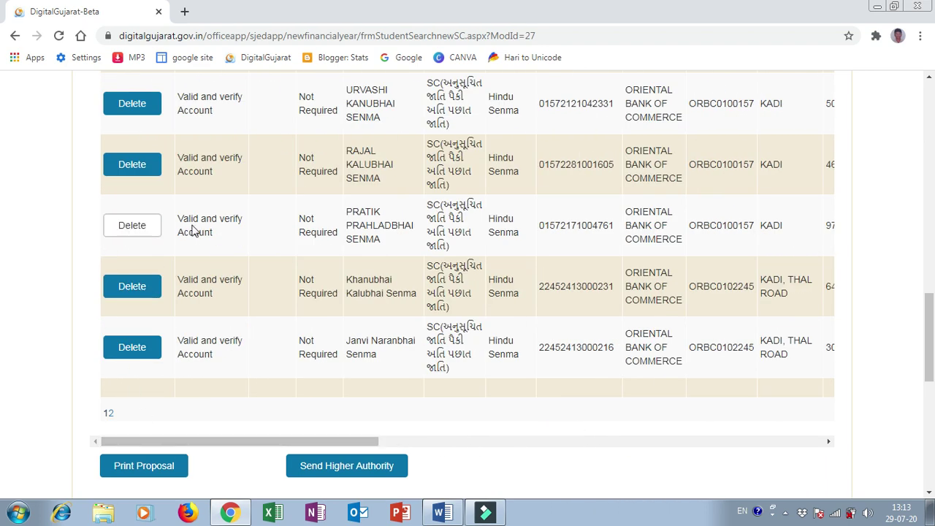
{"action": "left_click", "coordinate": [135, 229]}
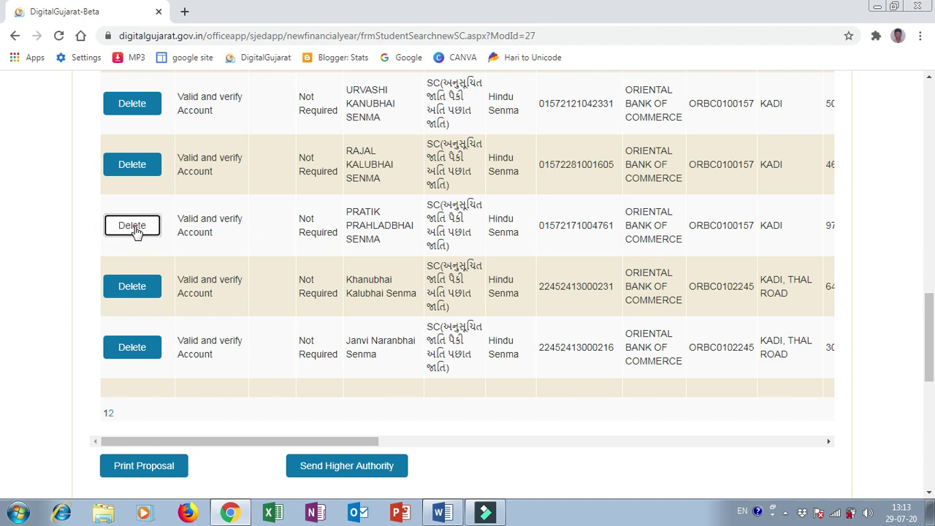
{"action": "left_click", "coordinate": [533, 113]}
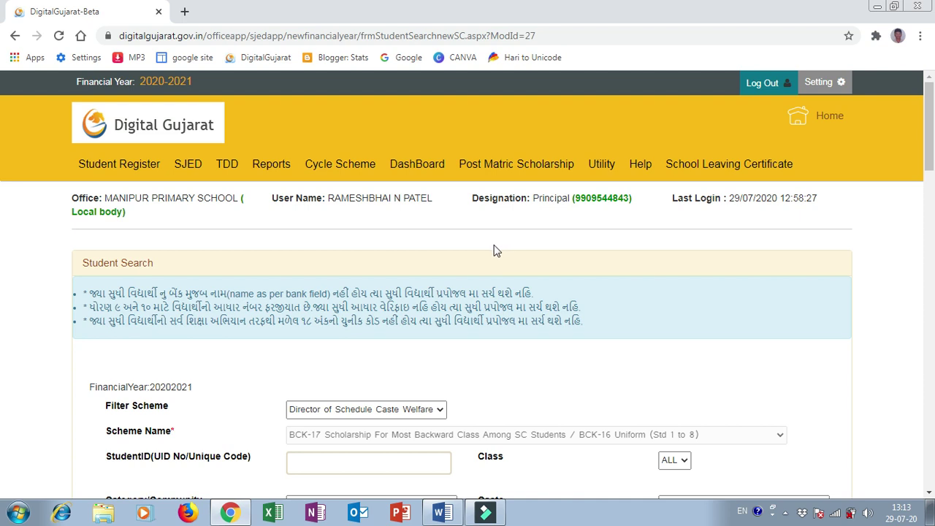
Step: Open the Edit Student Entry search and show the class 8 students of all categories
{"action": "mouse_move", "coordinate": [124, 165]}
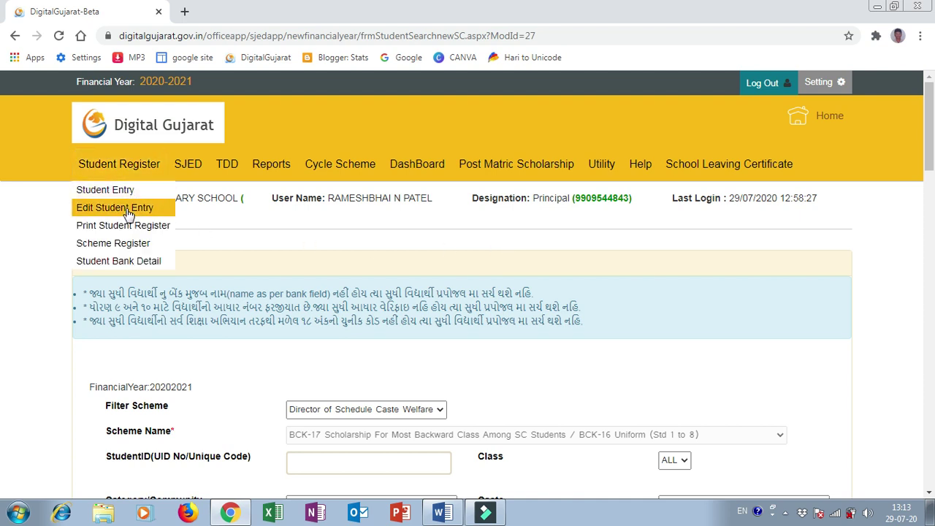
{"action": "left_click", "coordinate": [117, 208]}
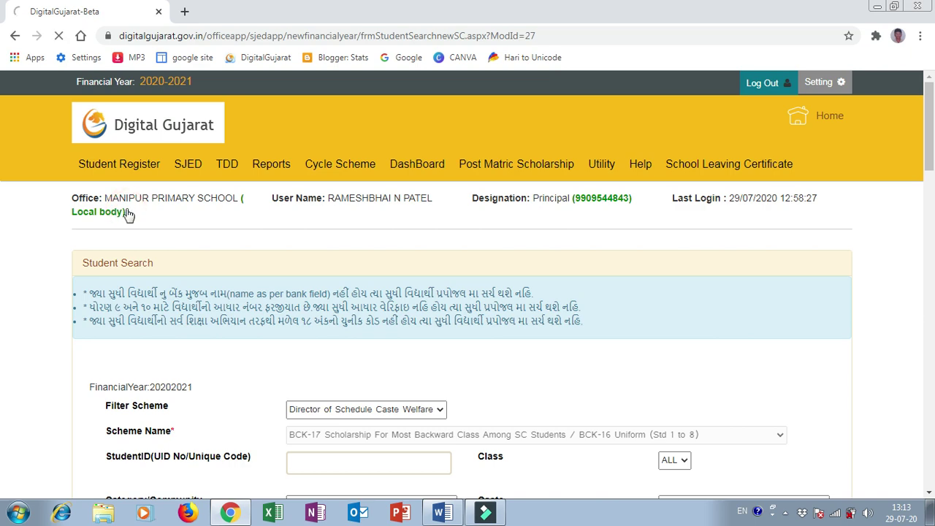
{"action": "scroll", "coordinate": [319, 271], "scroll_direction": "down", "scroll_amount": 1}
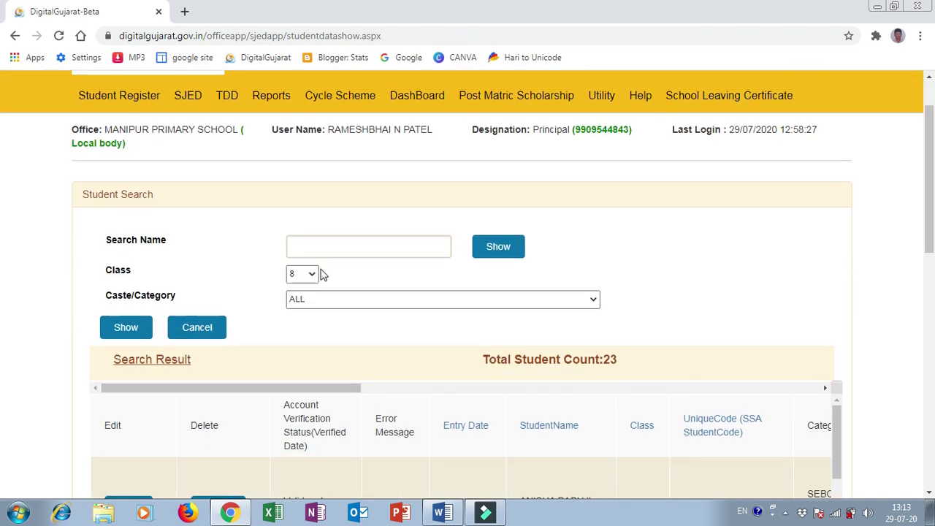
{"action": "scroll", "coordinate": [311, 287], "scroll_direction": "down", "scroll_amount": 1}
{"action": "scroll", "coordinate": [310, 287], "scroll_direction": "down", "scroll_amount": 1}
{"action": "left_click", "coordinate": [132, 190]}
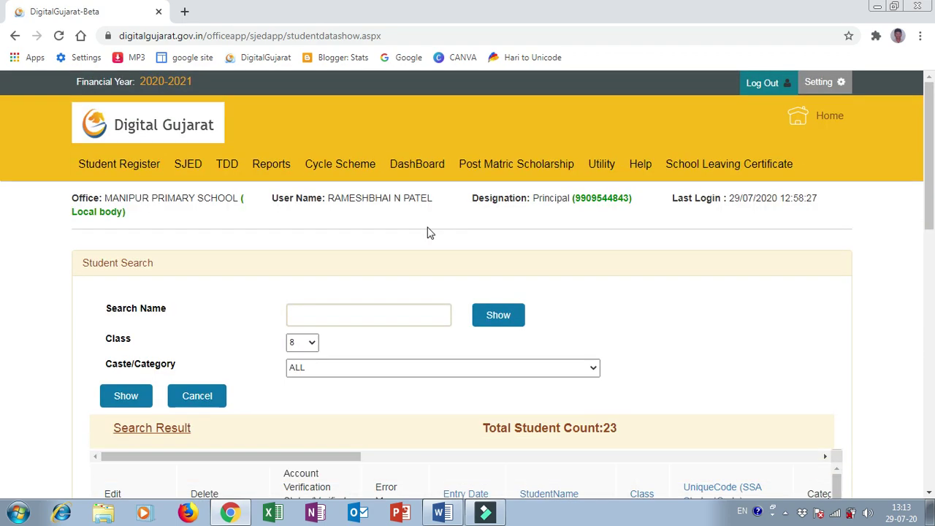
Step: Find the student removed from the BCK-17 proposal in the class 8 list and open that entry for editing
{"action": "scroll", "coordinate": [500, 271], "scroll_direction": "down", "scroll_amount": 4}
{"action": "scroll", "coordinate": [643, 265], "scroll_direction": "down", "scroll_amount": 10}
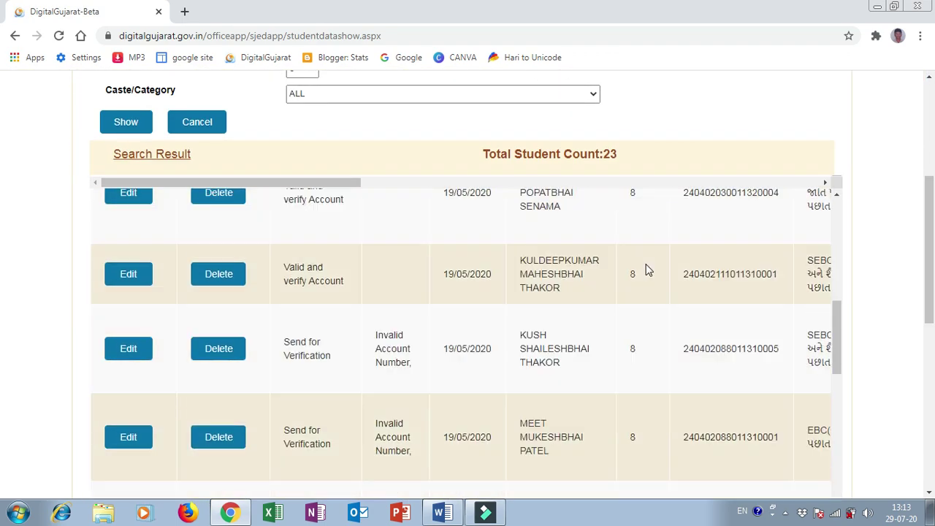
{"action": "scroll", "coordinate": [609, 258], "scroll_direction": "down", "scroll_amount": 8}
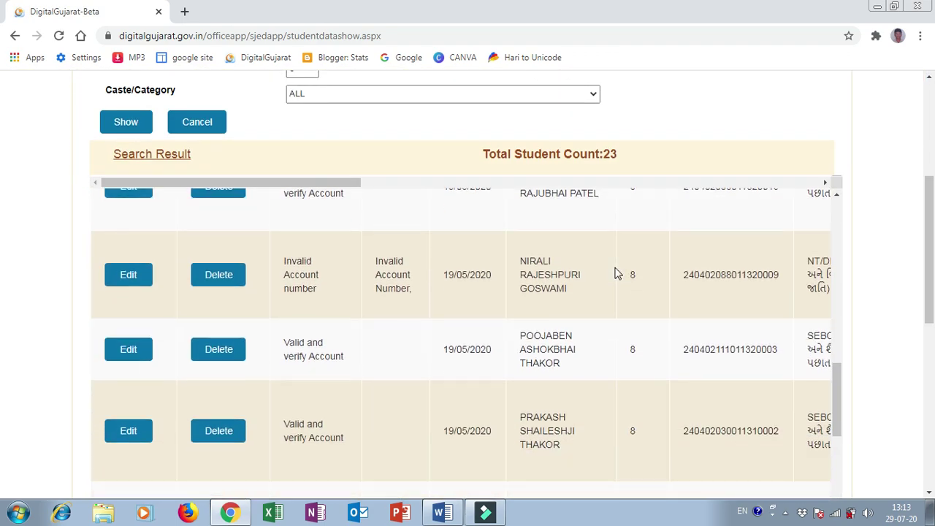
{"action": "scroll", "coordinate": [597, 313], "scroll_direction": "down", "scroll_amount": 2}
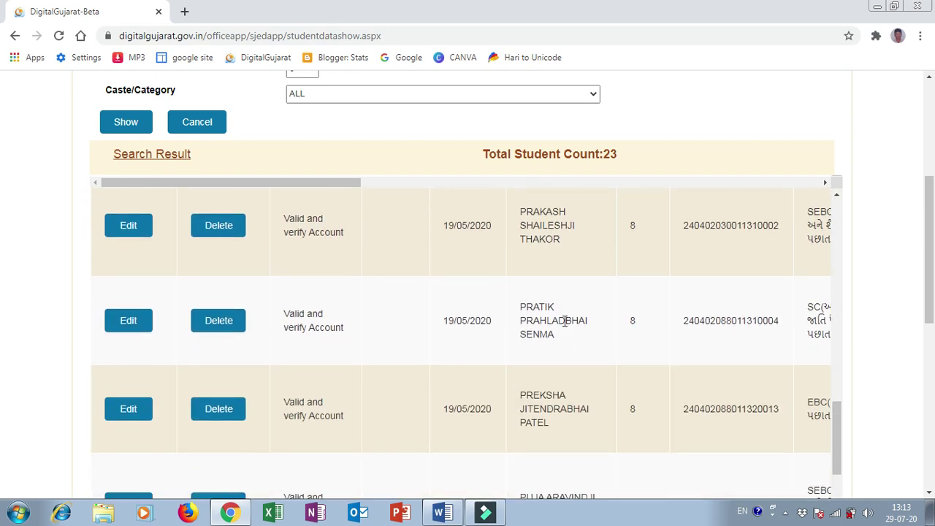
{"action": "left_click", "coordinate": [126, 326]}
{"action": "left_click", "coordinate": [117, 327]}
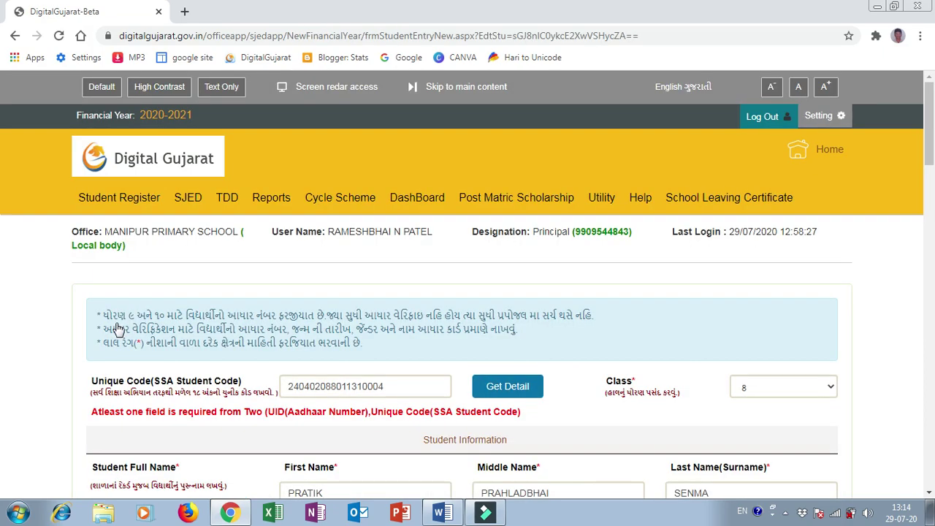
Step: Set the student's Father/Guardian Occupation Type to Unclean Occupation
{"action": "scroll", "coordinate": [398, 277], "scroll_direction": "down", "scroll_amount": 4}
{"action": "scroll", "coordinate": [398, 278], "scroll_direction": "down", "scroll_amount": 15}
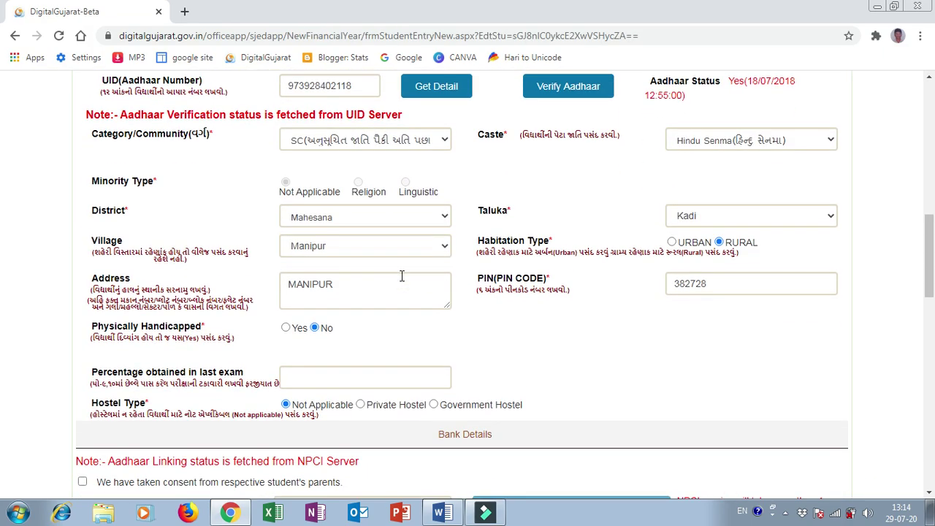
{"action": "scroll", "coordinate": [403, 276], "scroll_direction": "up", "scroll_amount": 12}
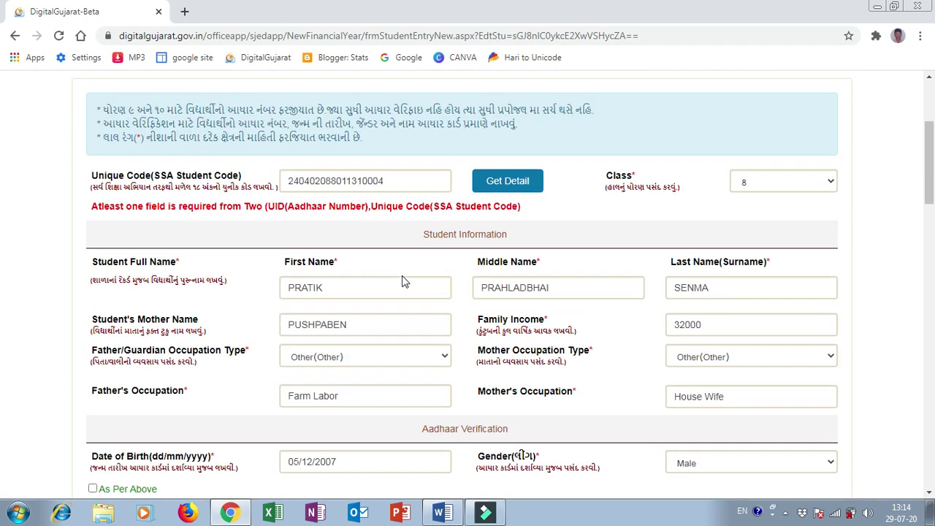
{"action": "scroll", "coordinate": [402, 282], "scroll_direction": "down", "scroll_amount": 2}
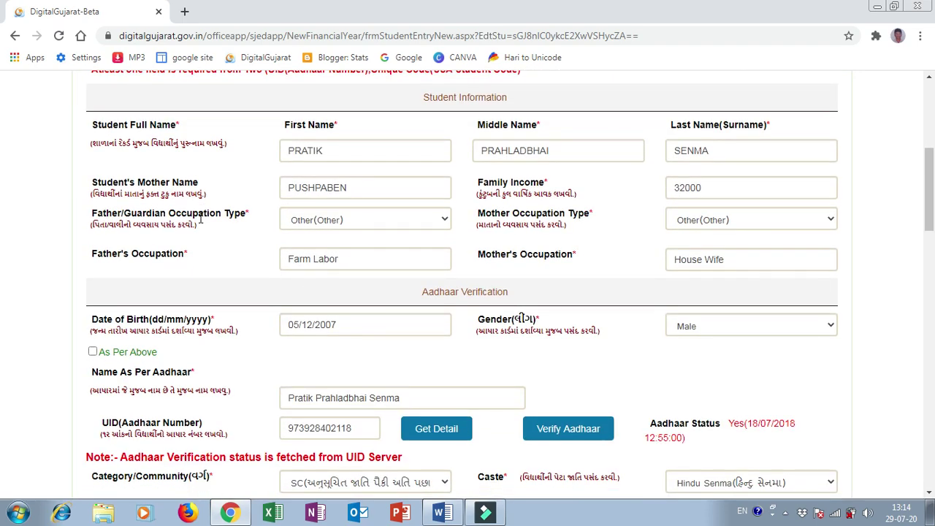
{"action": "left_click", "coordinate": [355, 223]}
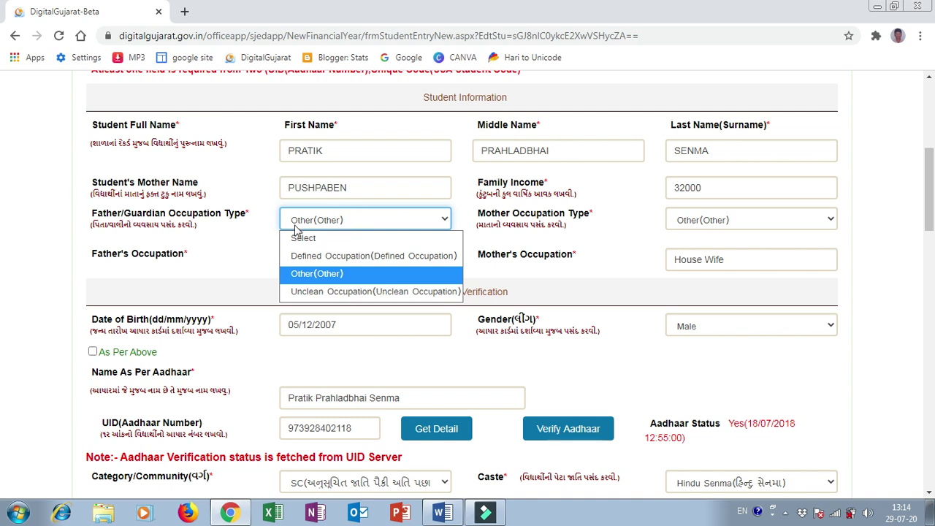
{"action": "left_click", "coordinate": [352, 293]}
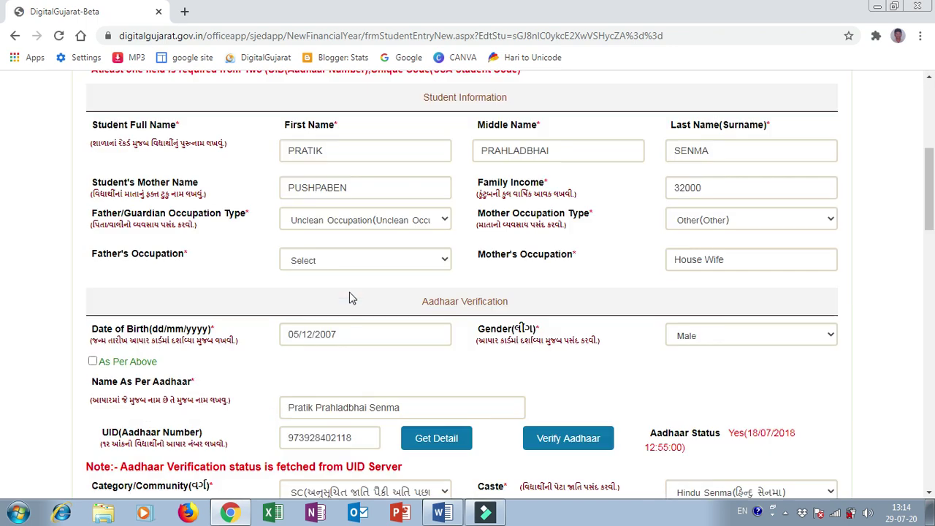
Step: Set the student's Father's Occupation to Flayers
{"action": "scroll", "coordinate": [355, 292], "scroll_direction": "down", "scroll_amount": 3}
{"action": "scroll", "coordinate": [358, 284], "scroll_direction": "up", "scroll_amount": 2}
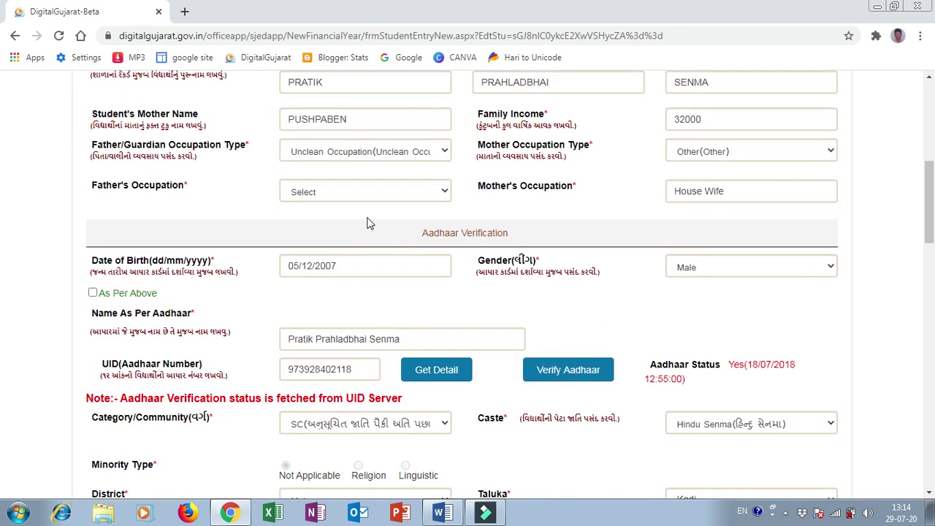
{"action": "left_click", "coordinate": [419, 193]}
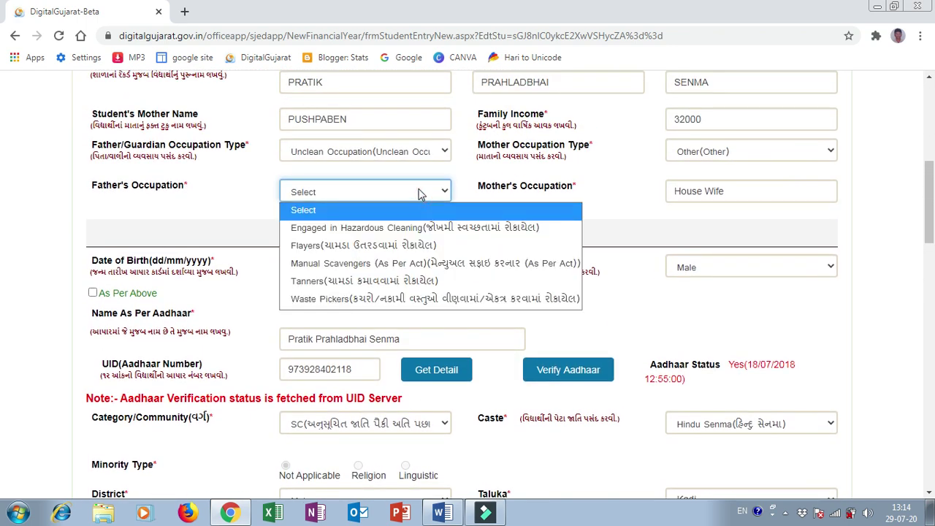
{"action": "left_click", "coordinate": [326, 247]}
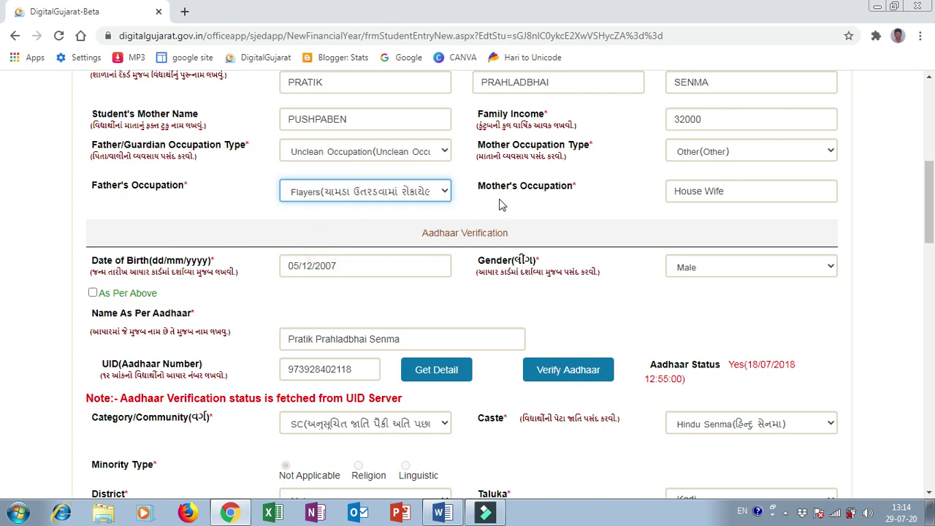
{"action": "scroll", "coordinate": [690, 219], "scroll_direction": "down", "scroll_amount": 5}
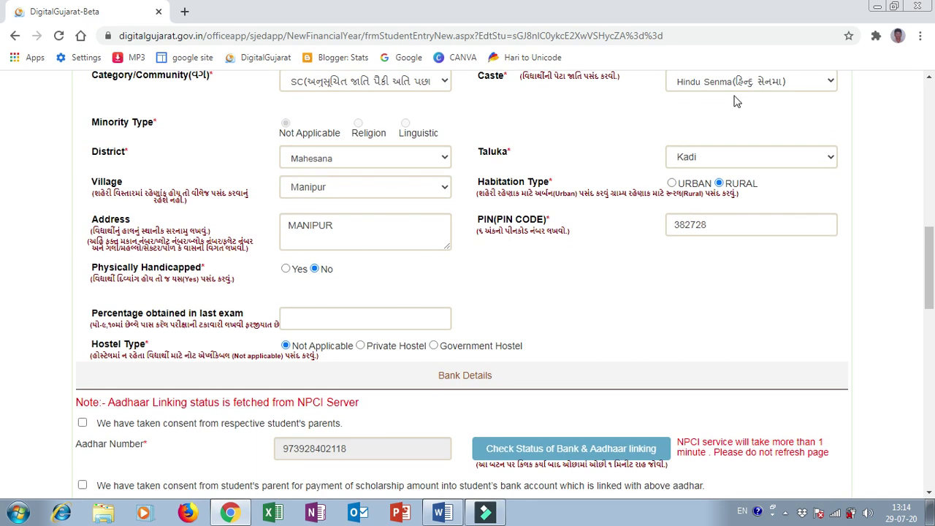
{"action": "scroll", "coordinate": [441, 328], "scroll_direction": "down", "scroll_amount": 2}
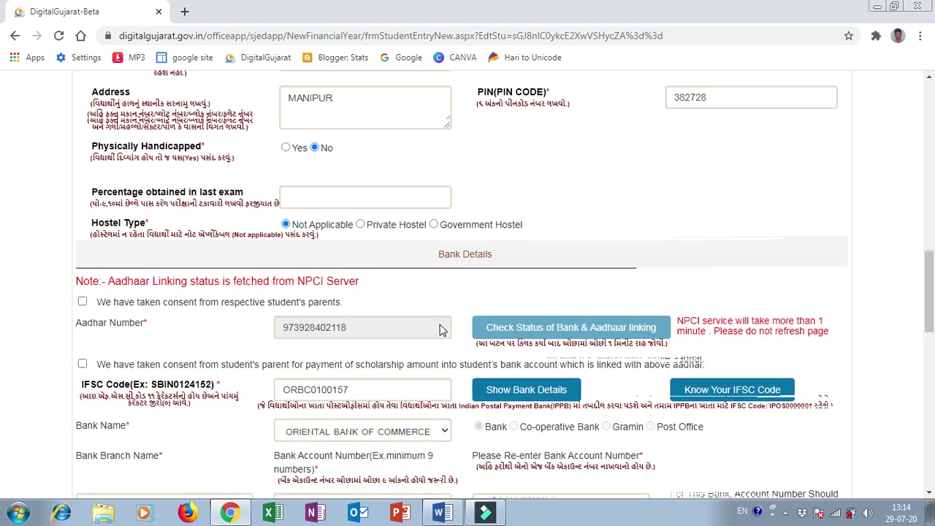
Step: Save the student's updated entry with the changed father's occupation
{"action": "scroll", "coordinate": [440, 329], "scroll_direction": "down", "scroll_amount": 2}
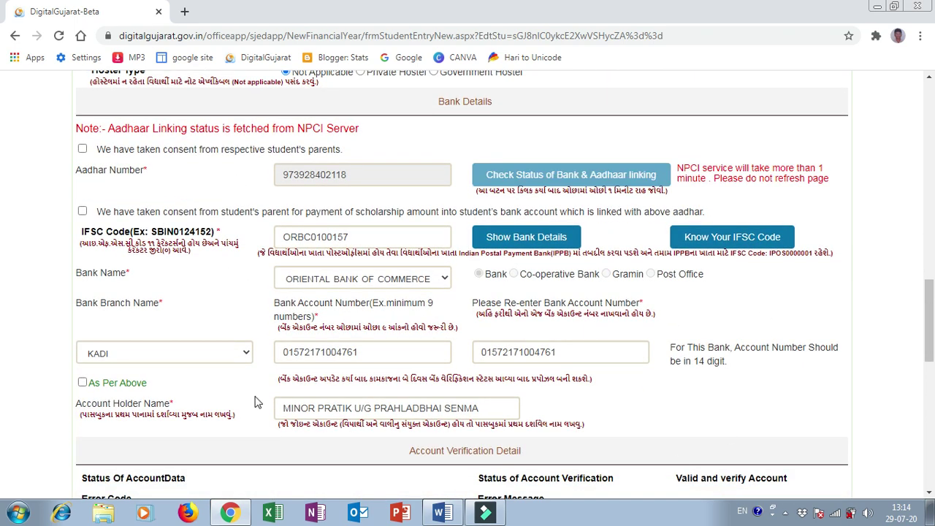
{"action": "scroll", "coordinate": [154, 355], "scroll_direction": "down", "scroll_amount": 2}
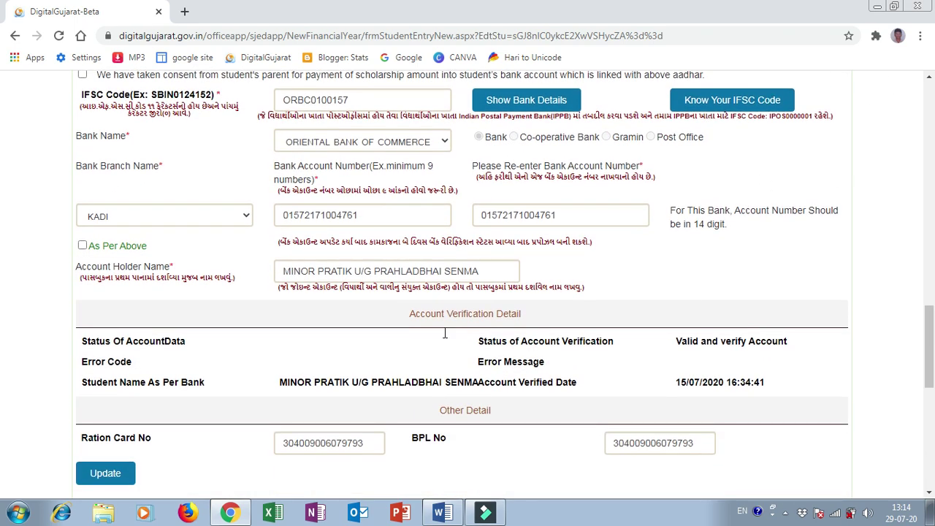
{"action": "left_click", "coordinate": [106, 472]}
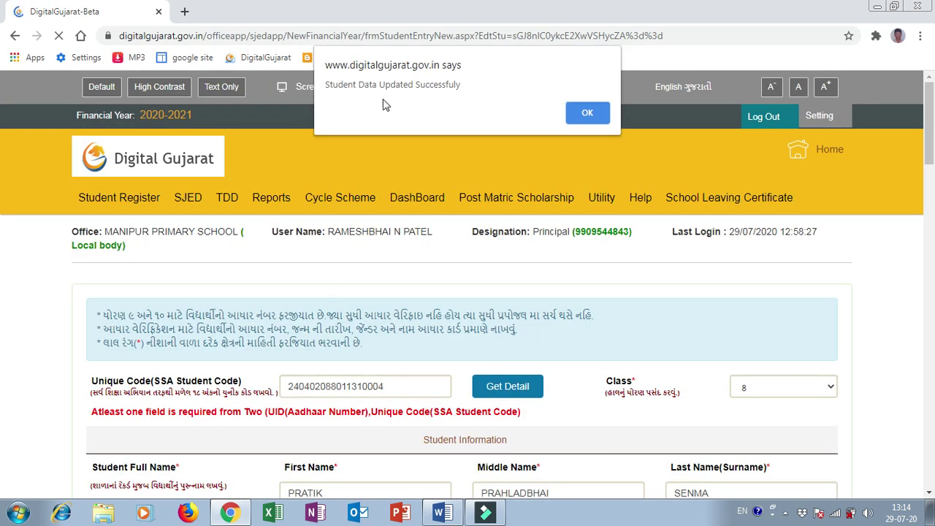
{"action": "left_click", "coordinate": [586, 113]}
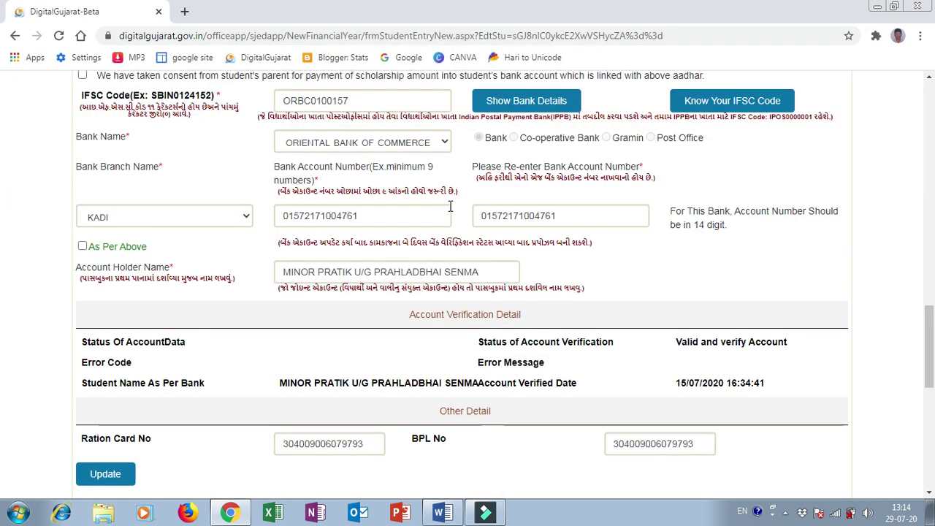
Step: Open the Proposal Detail list for the Director Scheduled Caste Welfare schemes
{"action": "scroll", "coordinate": [431, 219], "scroll_direction": "up", "scroll_amount": 15}
{"action": "scroll", "coordinate": [431, 219], "scroll_direction": "up", "scroll_amount": 5}
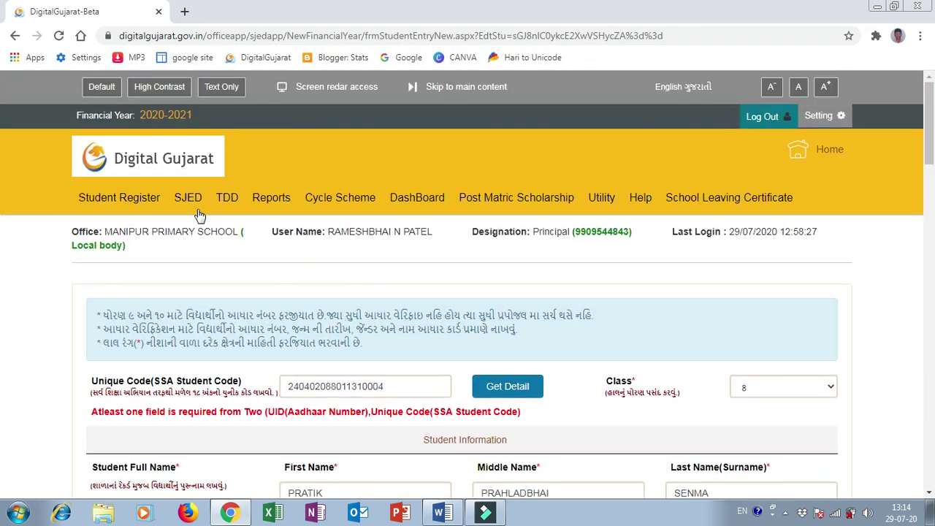
{"action": "mouse_move", "coordinate": [192, 206]}
{"action": "mouse_move", "coordinate": [192, 242]}
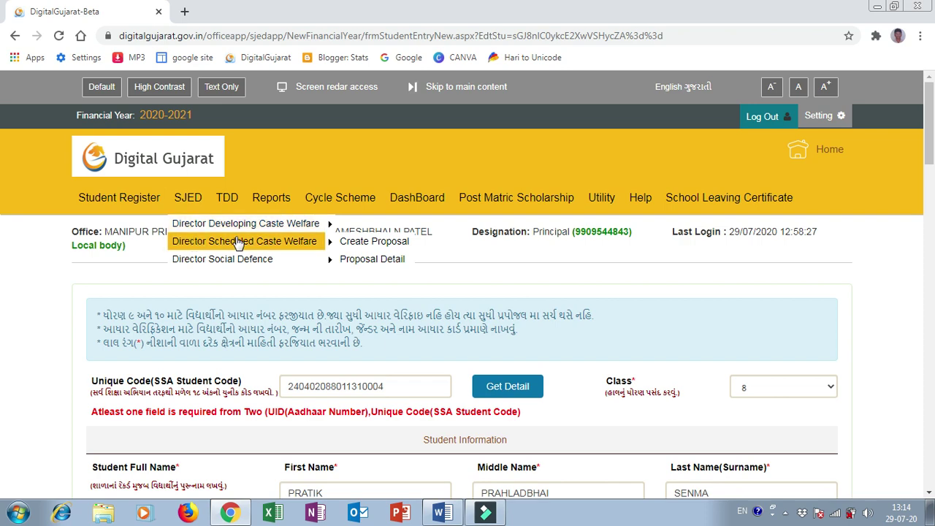
{"action": "left_click", "coordinate": [376, 260]}
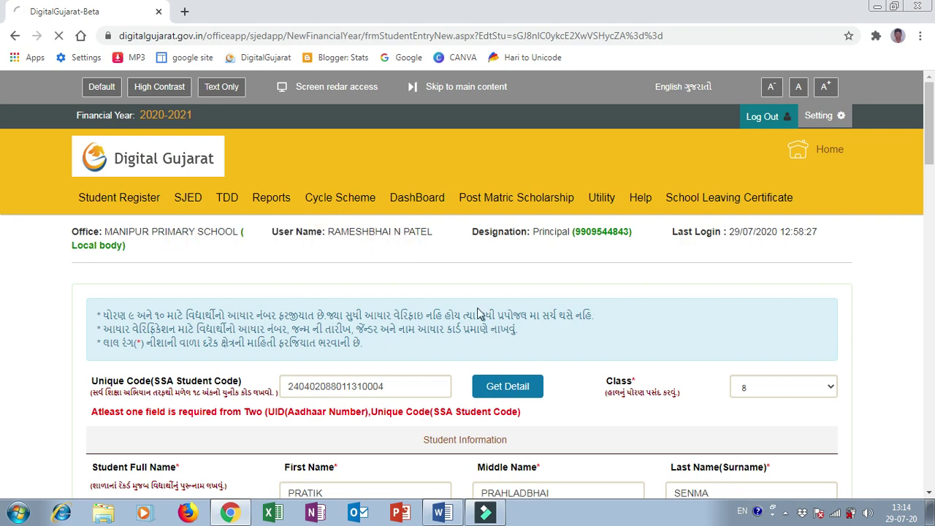
Step: Check the student count of the BCK-17 proposal and open the BCK-4 scholarship proposal for editing
{"action": "scroll", "coordinate": [481, 280], "scroll_direction": "down", "scroll_amount": 4}
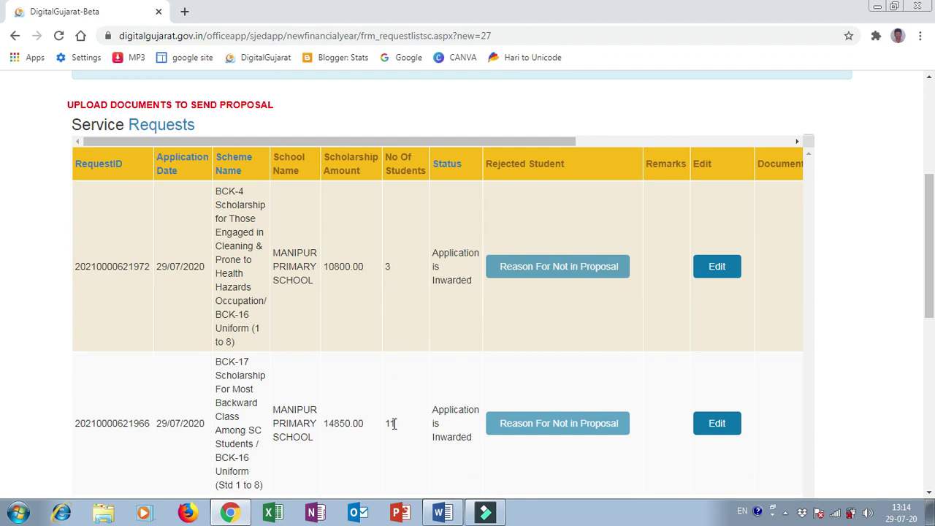
{"action": "left_click_drag", "start_coordinate": [393, 424], "coordinate": [358, 424]}
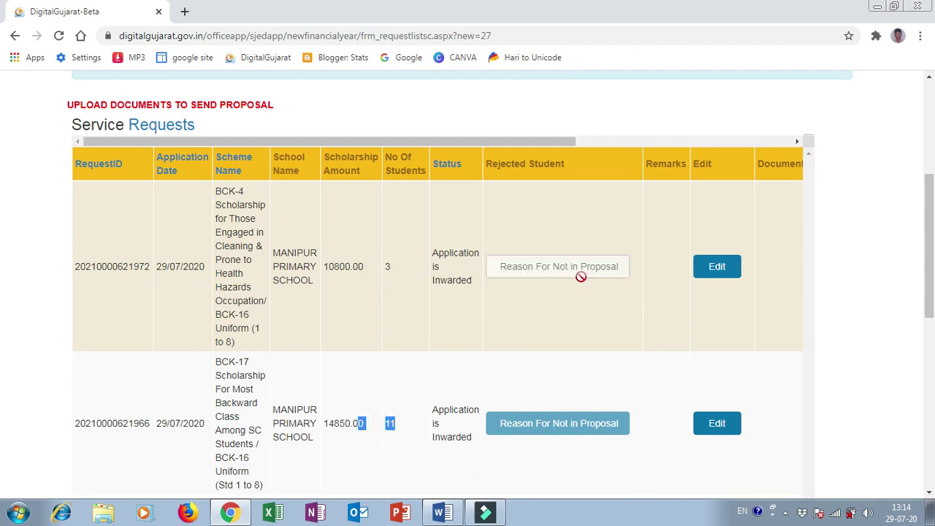
{"action": "left_click", "coordinate": [733, 274]}
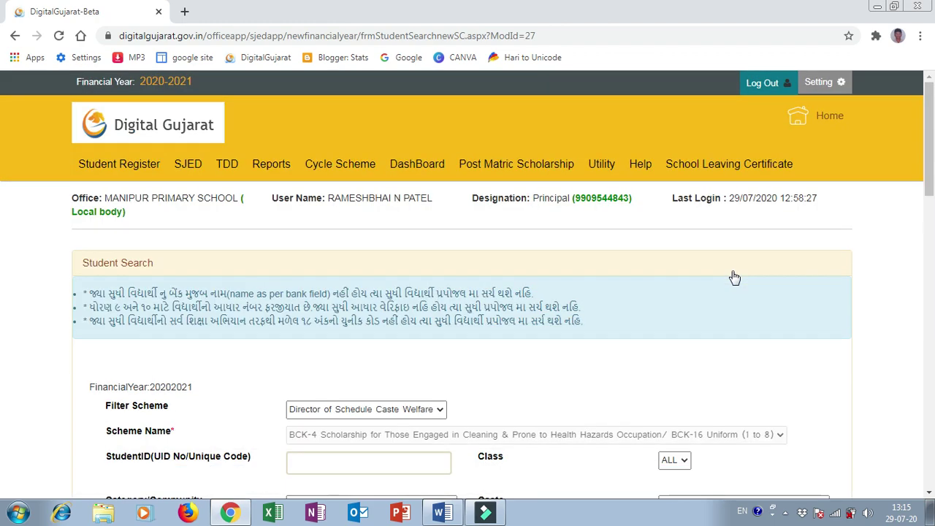
Step: Show the students eligible for the BCK-4 proposal across all classes and select all of them
{"action": "scroll", "coordinate": [360, 265], "scroll_direction": "down", "scroll_amount": 3}
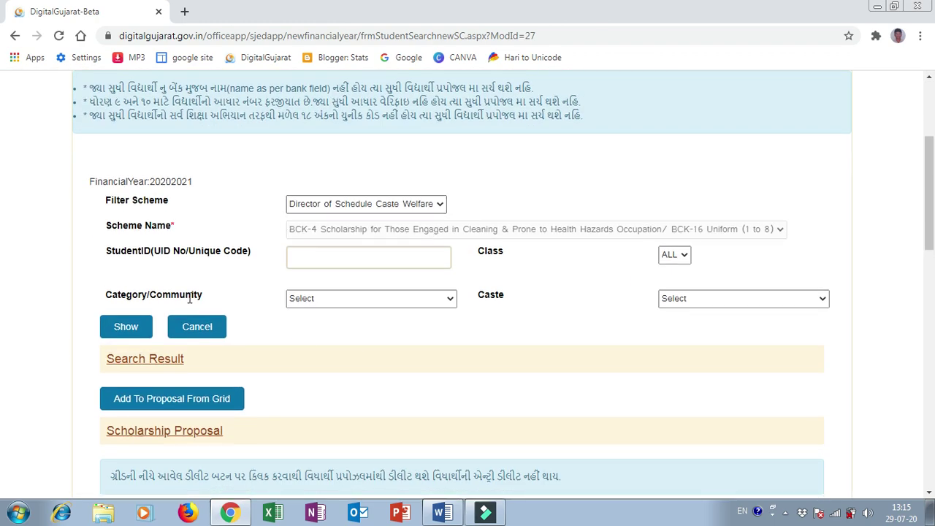
{"action": "left_click", "coordinate": [143, 327]}
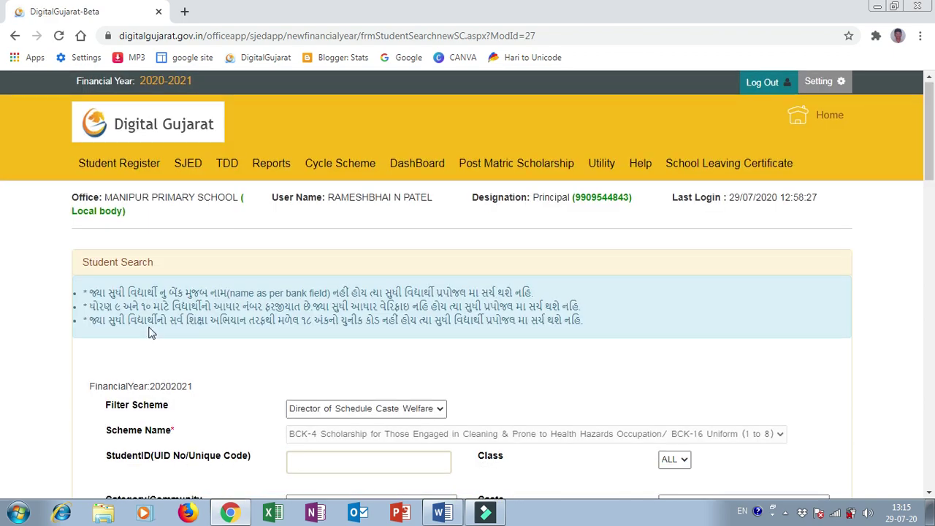
{"action": "scroll", "coordinate": [423, 258], "scroll_direction": "down", "scroll_amount": 3}
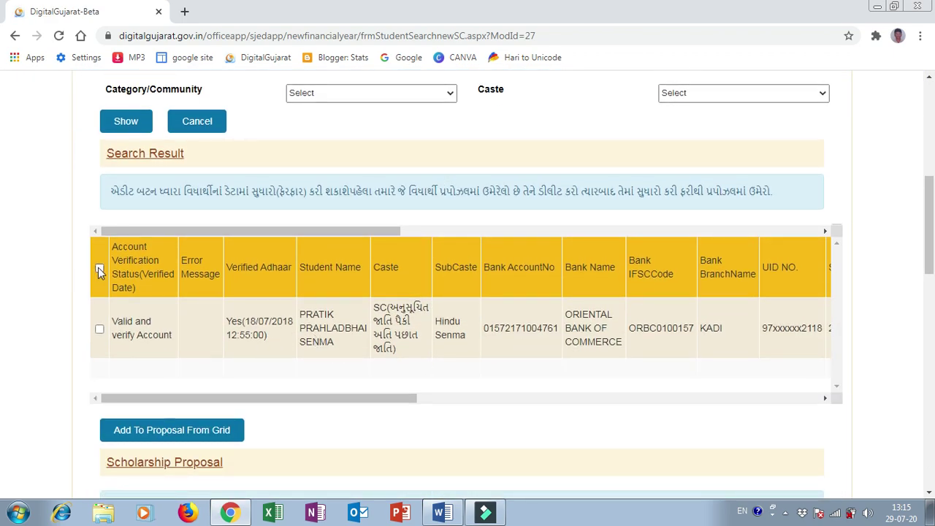
{"action": "left_click", "coordinate": [98, 268]}
Step: Add the selected student to the BCK-4 scholarship proposal and check the proposal's student list
{"action": "scroll", "coordinate": [402, 311], "scroll_direction": "down", "scroll_amount": 4}
{"action": "scroll", "coordinate": [394, 307], "scroll_direction": "down", "scroll_amount": 3}
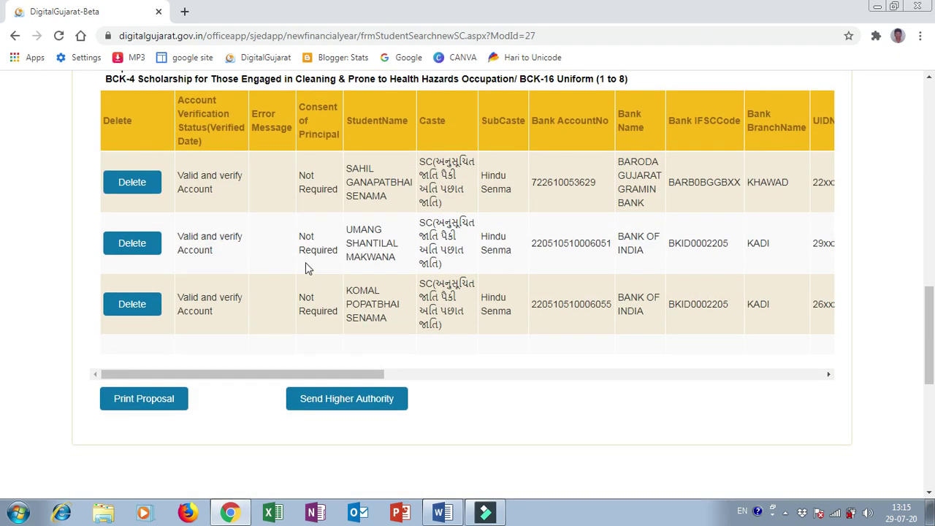
{"action": "scroll", "coordinate": [256, 277], "scroll_direction": "up", "scroll_amount": 6}
{"action": "scroll", "coordinate": [226, 267], "scroll_direction": "down", "scroll_amount": 1}
{"action": "scroll", "coordinate": [156, 256], "scroll_direction": "down", "scroll_amount": 1}
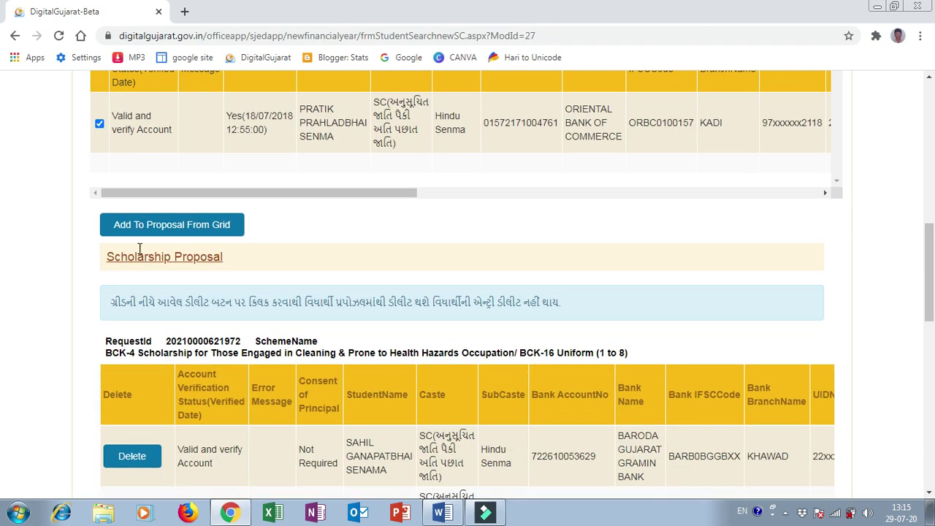
{"action": "left_click", "coordinate": [168, 223]}
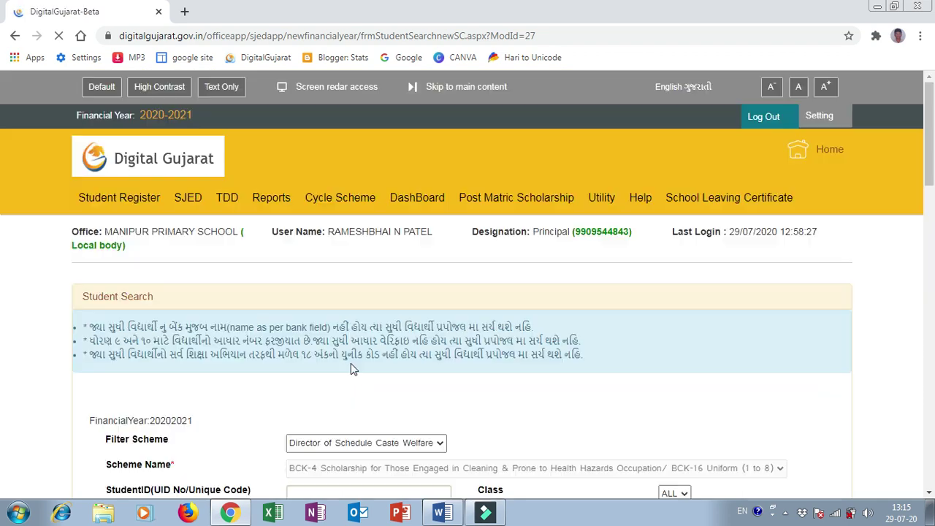
{"action": "left_click", "coordinate": [590, 118]}
{"action": "scroll", "coordinate": [475, 255], "scroll_direction": "down", "scroll_amount": 15}
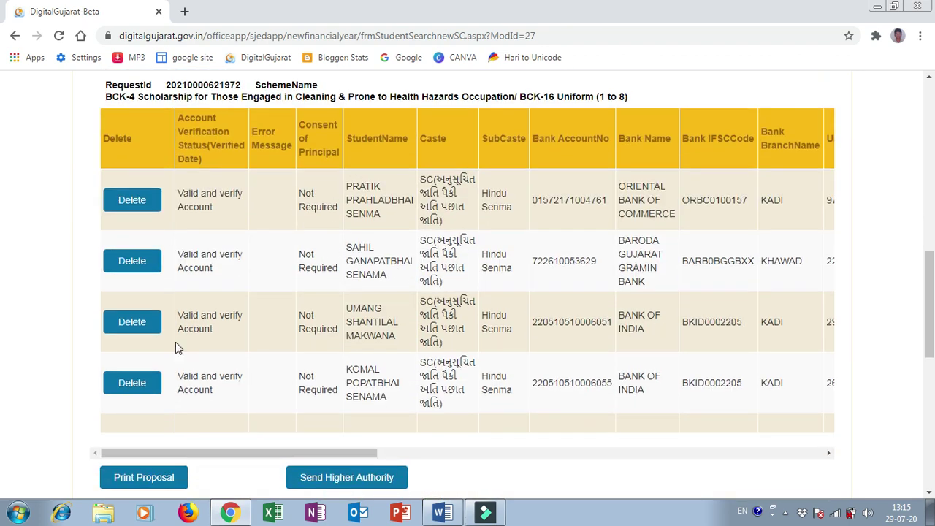
{"action": "scroll", "coordinate": [267, 270], "scroll_direction": "up", "scroll_amount": 15}
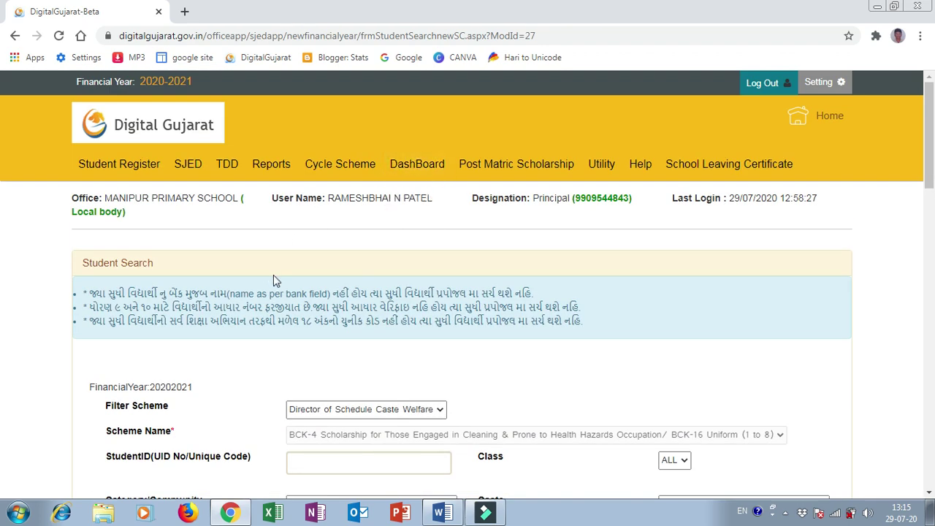
Step: Open the Pre-Metric dashboard and review its student, proposal, payment and bank detail summaries
{"action": "mouse_move", "coordinate": [398, 168]}
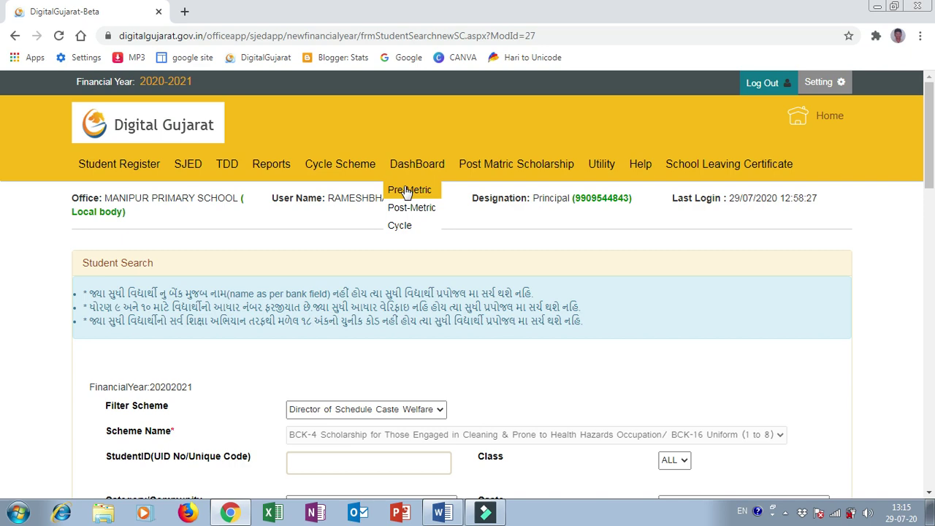
{"action": "left_click", "coordinate": [407, 190]}
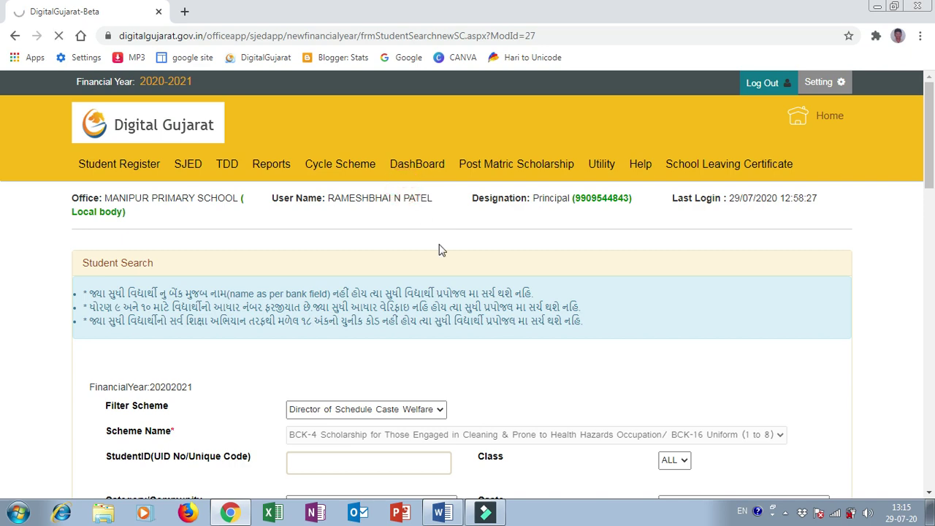
{"action": "scroll", "coordinate": [427, 270], "scroll_direction": "down", "scroll_amount": 2}
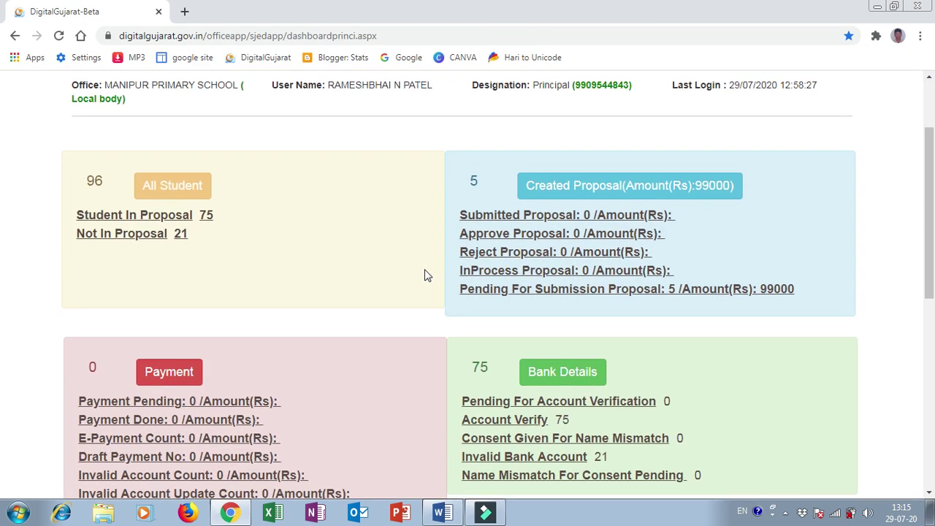
{"action": "scroll", "coordinate": [427, 276], "scroll_direction": "down", "scroll_amount": 1}
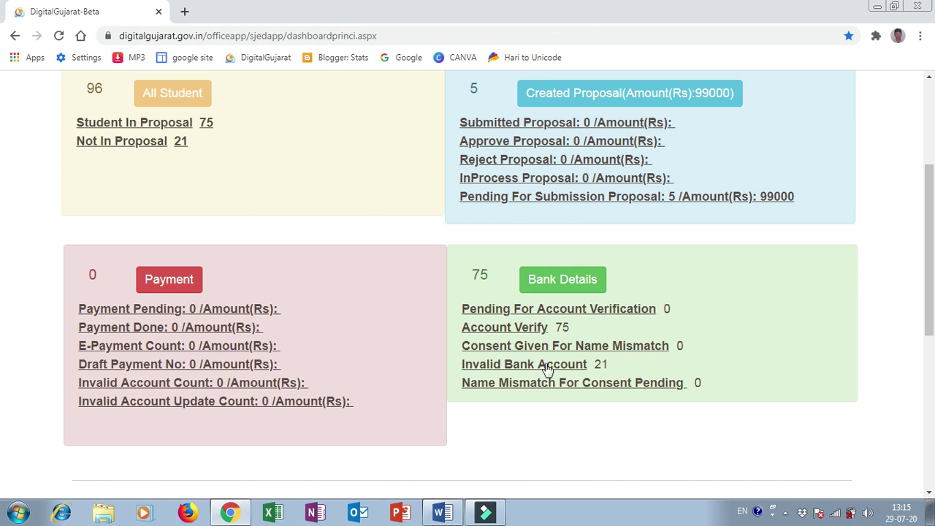
{"action": "scroll", "coordinate": [390, 287], "scroll_direction": "up", "scroll_amount": 3}
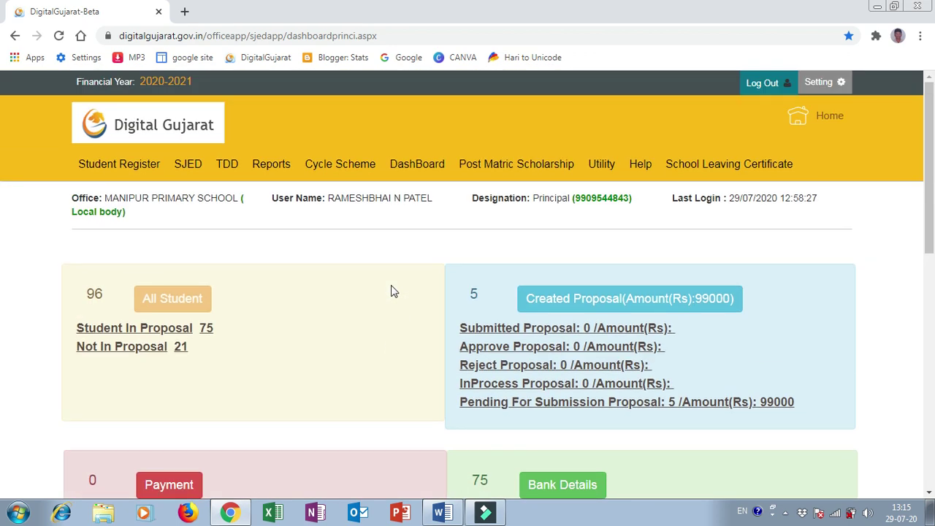
{"action": "scroll", "coordinate": [303, 354], "scroll_direction": "down", "scroll_amount": 3}
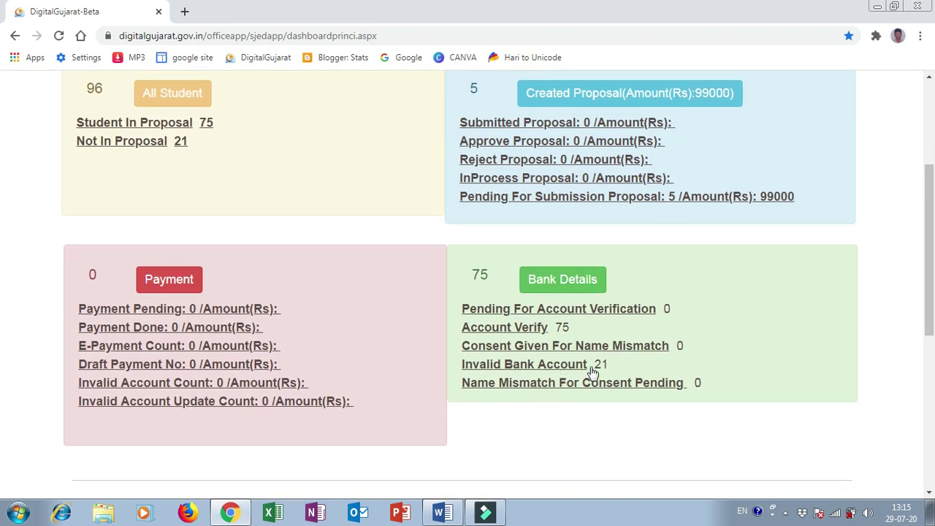
Step: Open the list of students not in a proposal and go through it to the end
{"action": "left_click", "coordinate": [134, 148]}
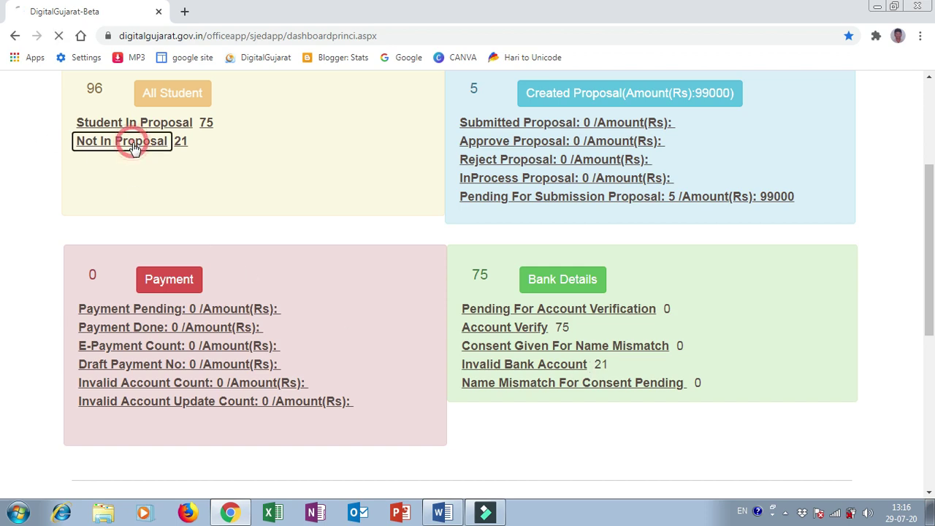
{"action": "scroll", "coordinate": [136, 159], "scroll_direction": "down", "scroll_amount": 6}
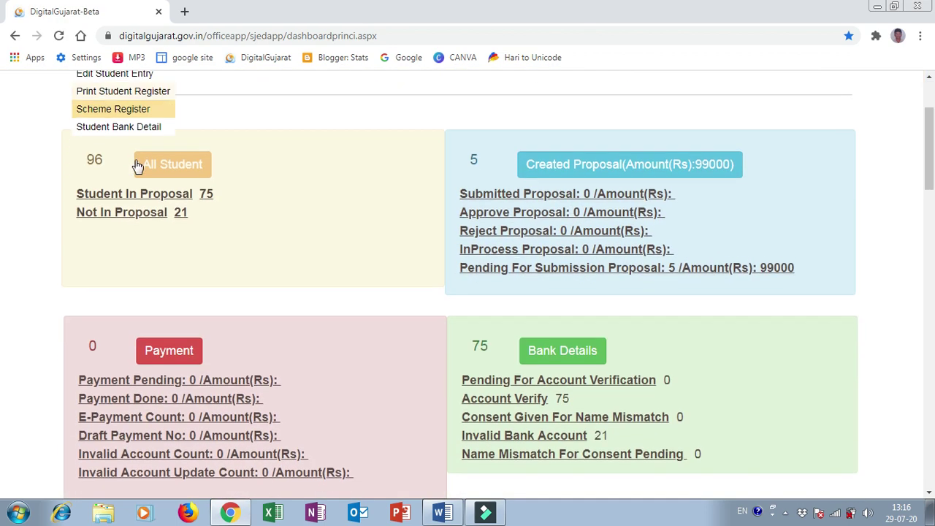
{"action": "scroll", "coordinate": [553, 192], "scroll_direction": "down", "scroll_amount": 13}
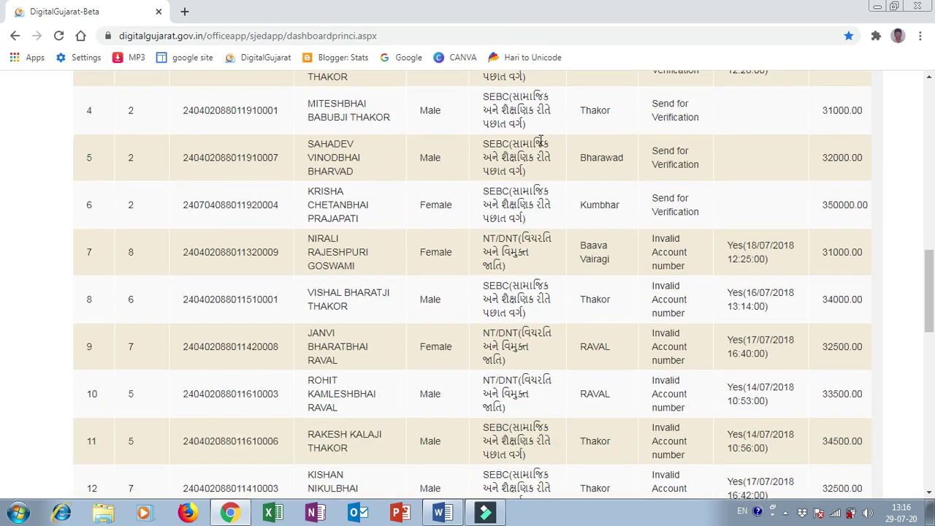
{"action": "scroll", "coordinate": [654, 311], "scroll_direction": "down", "scroll_amount": 3}
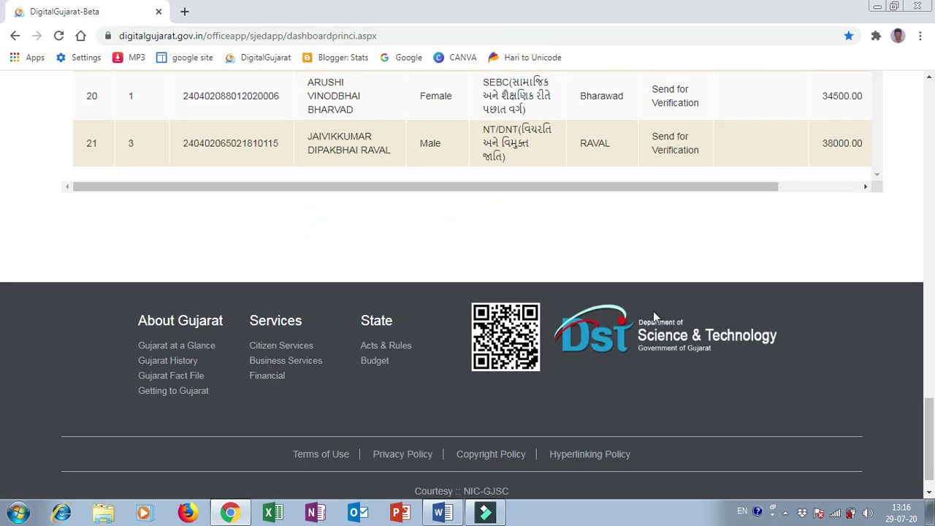
{"action": "scroll", "coordinate": [654, 310], "scroll_direction": "up", "scroll_amount": 15}
{"action": "scroll", "coordinate": [654, 310], "scroll_direction": "up", "scroll_amount": 5}
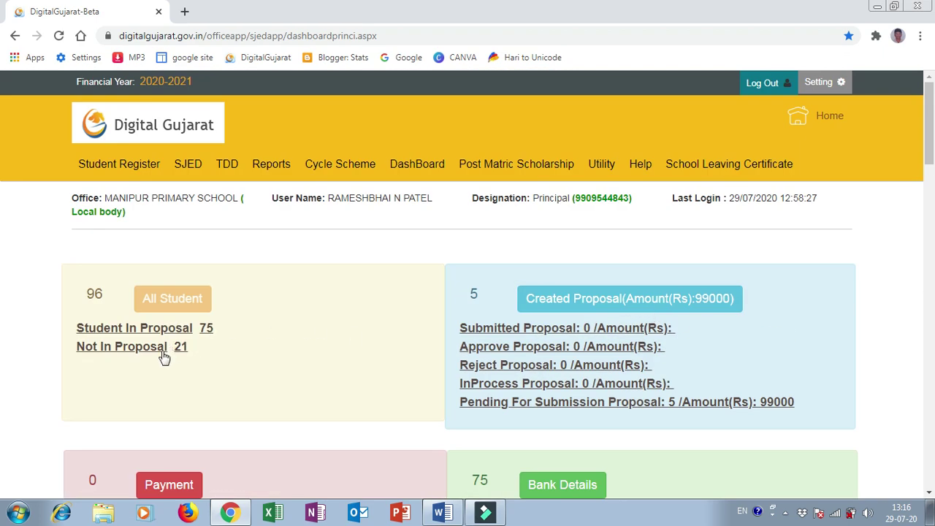
Step: Examine the bank account status and Aadhaar verification status of the students not in a proposal
{"action": "scroll", "coordinate": [232, 349], "scroll_direction": "down", "scroll_amount": 5}
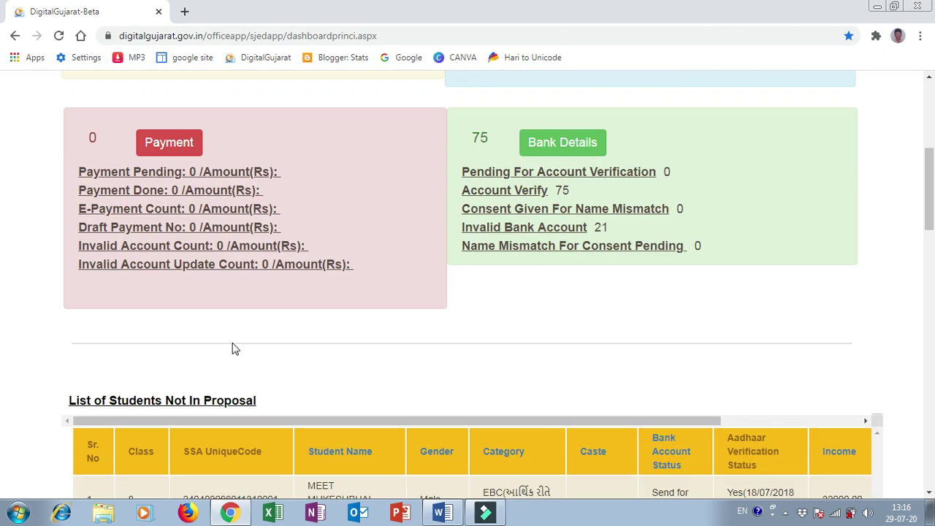
{"action": "scroll", "coordinate": [253, 243], "scroll_direction": "up", "scroll_amount": 3}
{"action": "scroll", "coordinate": [360, 328], "scroll_direction": "down", "scroll_amount": 5}
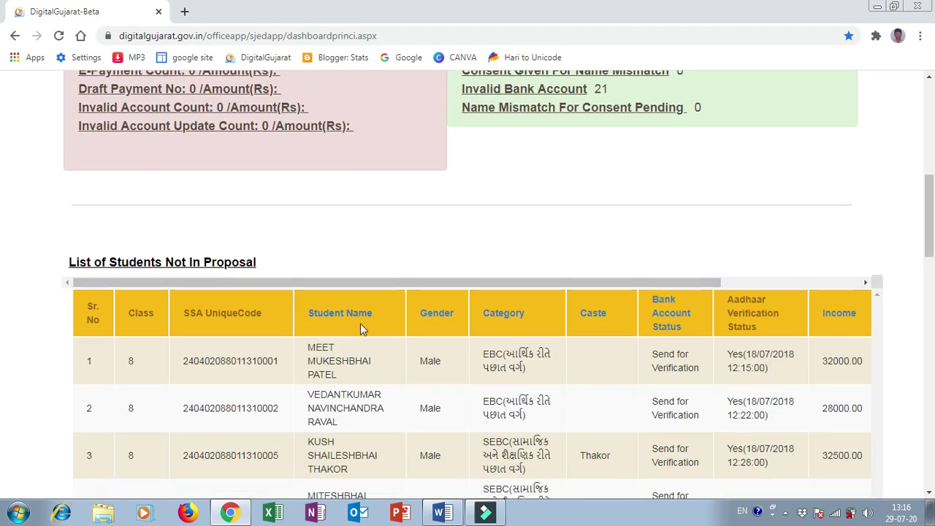
{"action": "scroll", "coordinate": [360, 329], "scroll_direction": "down", "scroll_amount": 3}
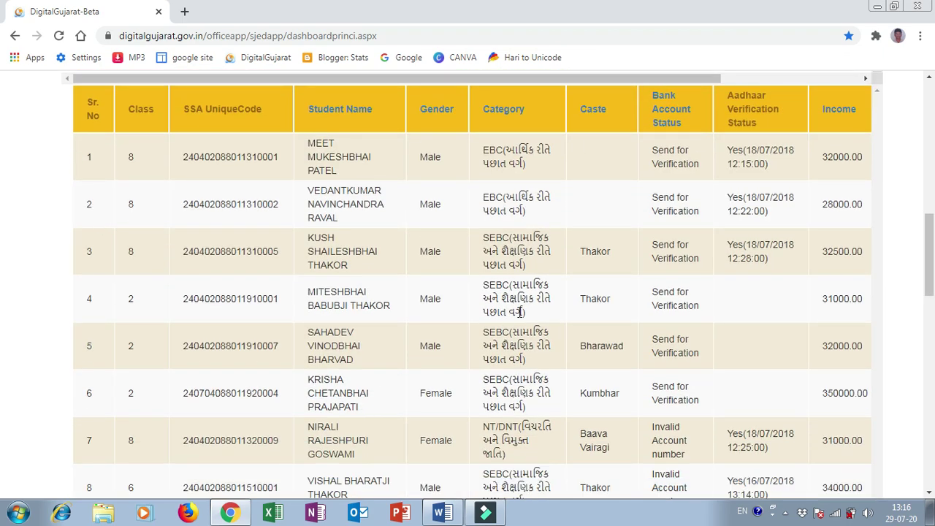
{"action": "scroll", "coordinate": [679, 308], "scroll_direction": "down", "scroll_amount": 1}
{"action": "scroll", "coordinate": [693, 169], "scroll_direction": "up", "scroll_amount": 1}
{"action": "scroll", "coordinate": [698, 350], "scroll_direction": "down", "scroll_amount": 1}
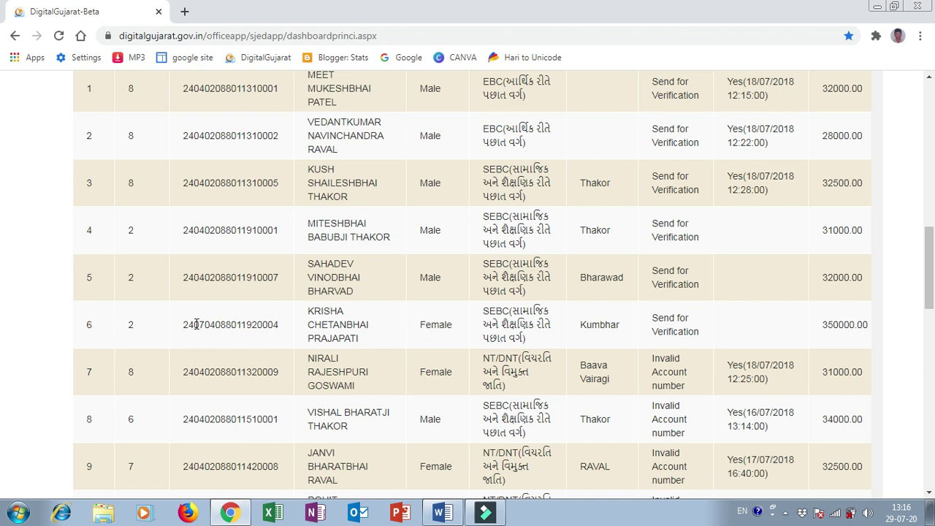
Step: Open a new student entry and set its category to MINORITY and its caste to Matawa (Muslim)
{"action": "scroll", "coordinate": [196, 325], "scroll_direction": "up", "scroll_amount": 10}
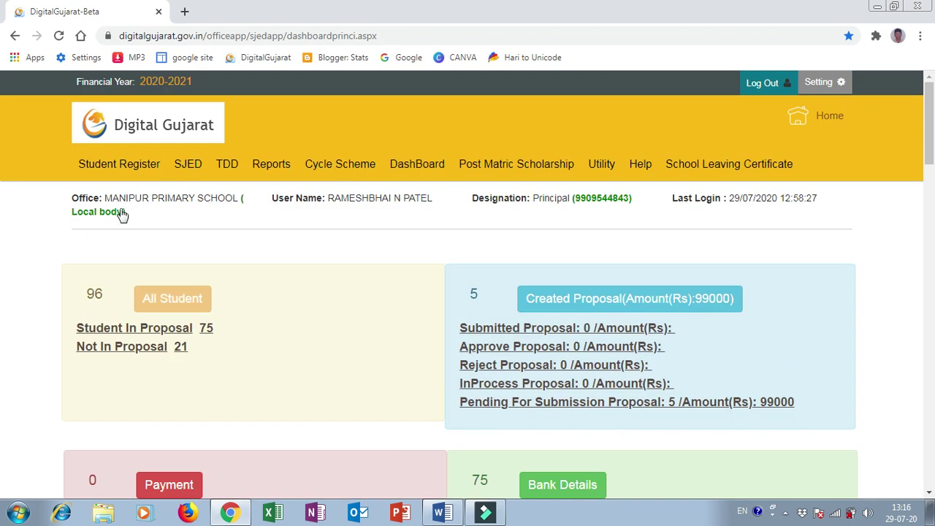
{"action": "mouse_move", "coordinate": [120, 174]}
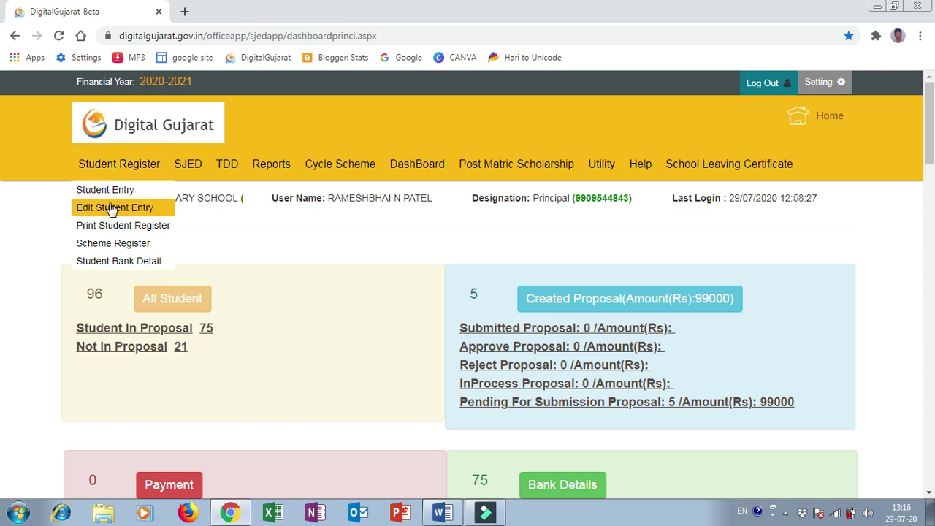
{"action": "left_click", "coordinate": [107, 192]}
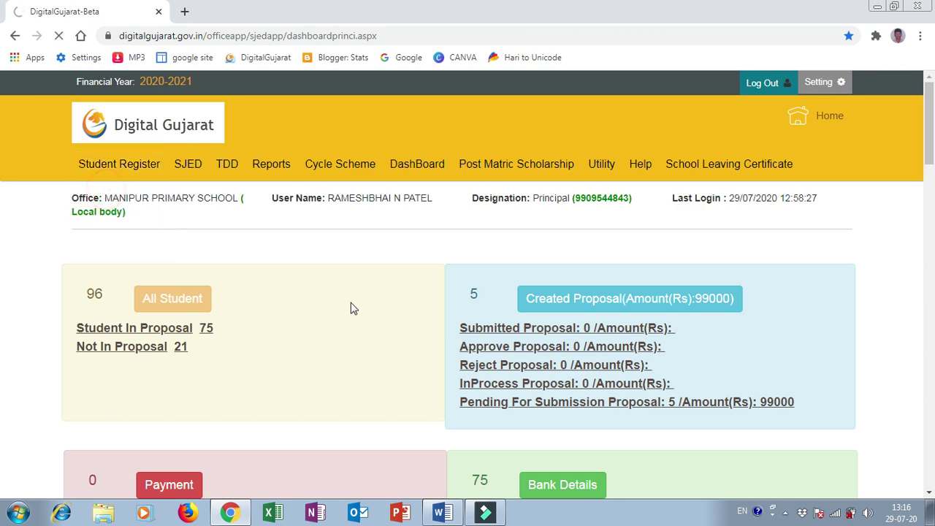
{"action": "scroll", "coordinate": [351, 302], "scroll_direction": "down", "scroll_amount": 5}
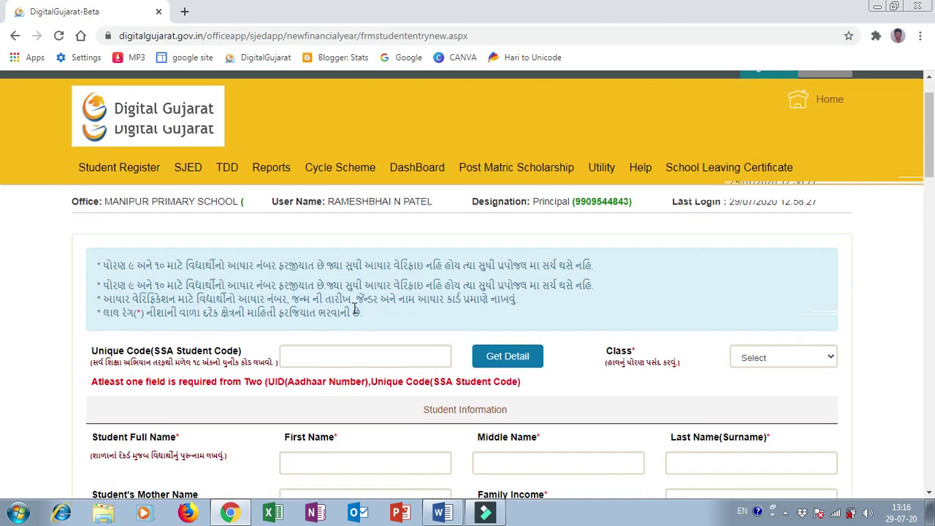
{"action": "scroll", "coordinate": [355, 314], "scroll_direction": "down", "scroll_amount": 3}
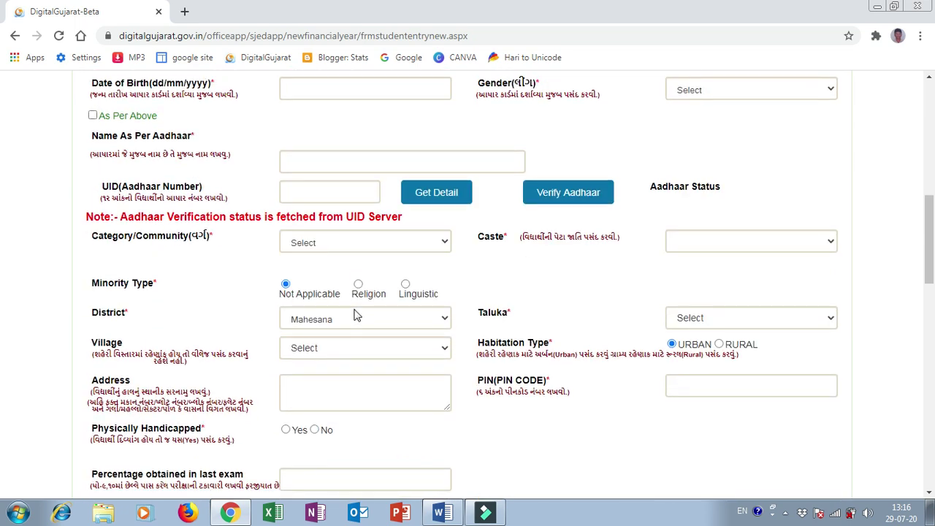
{"action": "left_click", "coordinate": [407, 249]}
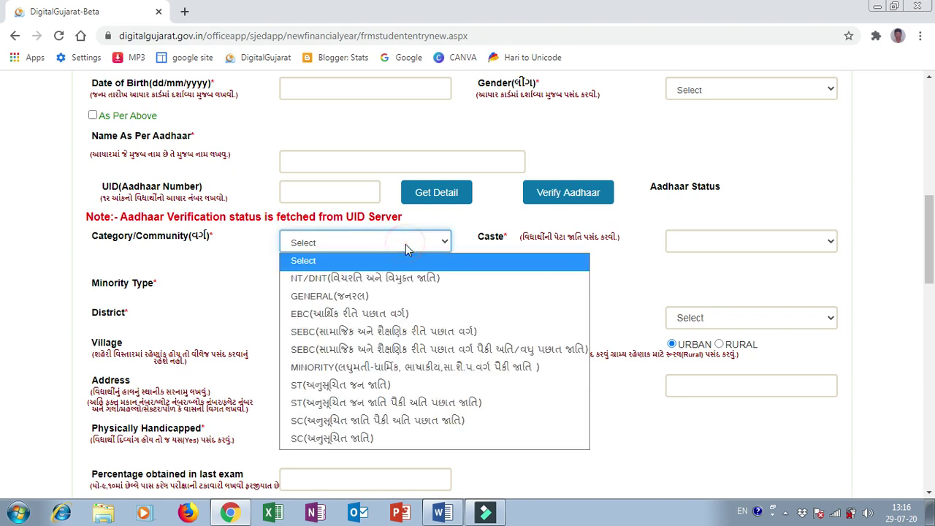
{"action": "left_click", "coordinate": [398, 372]}
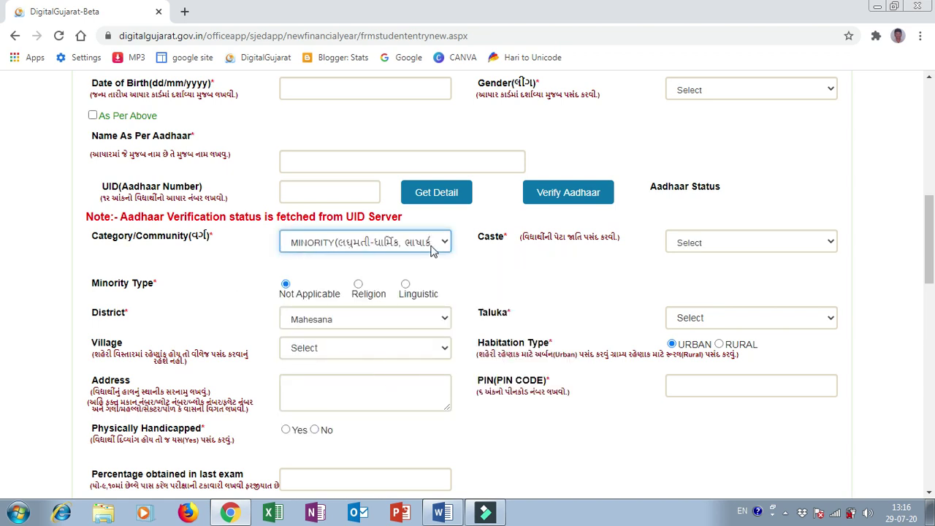
{"action": "left_click", "coordinate": [714, 248]}
{"action": "scroll", "coordinate": [532, 355], "scroll_direction": "down", "scroll_amount": 10}
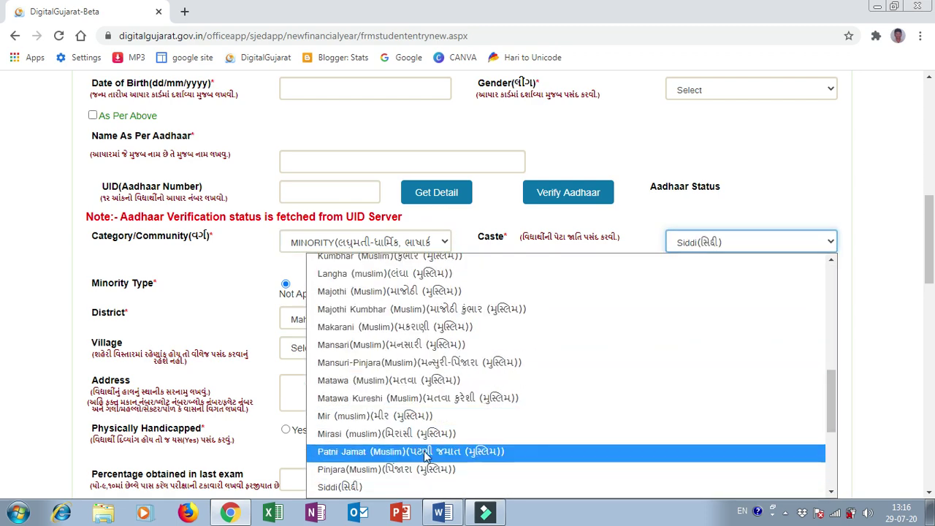
{"action": "left_click", "coordinate": [412, 380]}
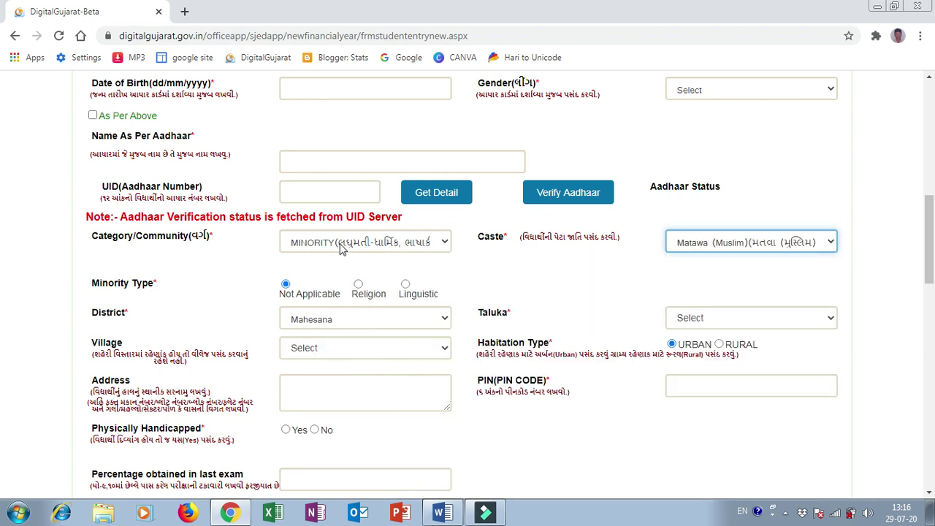
Step: Set the minority type to Religion and the religious minority to Islam, and check the rest of the student entry form
{"action": "left_click", "coordinate": [359, 284]}
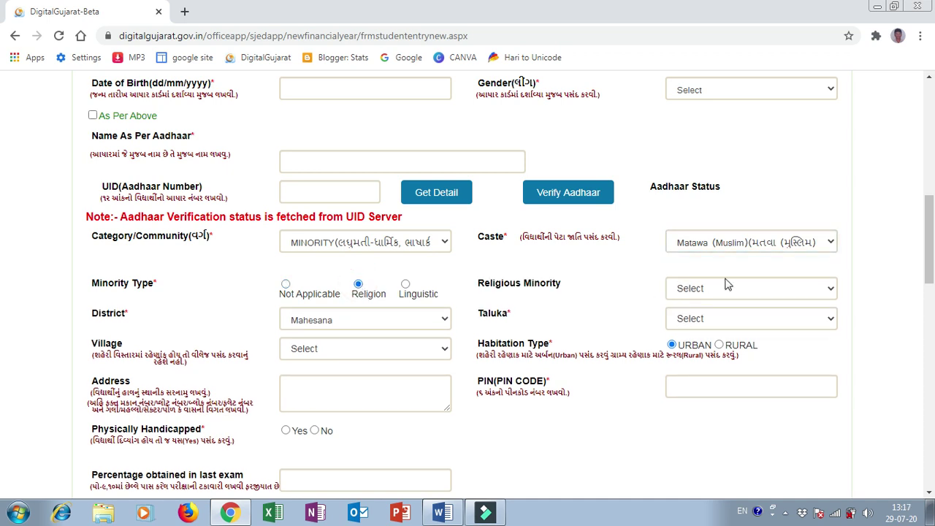
{"action": "left_click", "coordinate": [285, 285]}
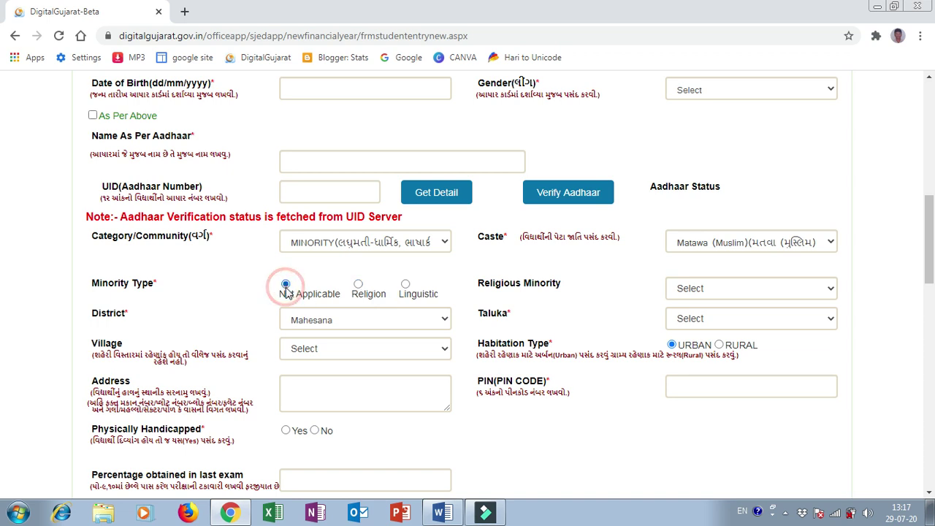
{"action": "left_click", "coordinate": [358, 285]}
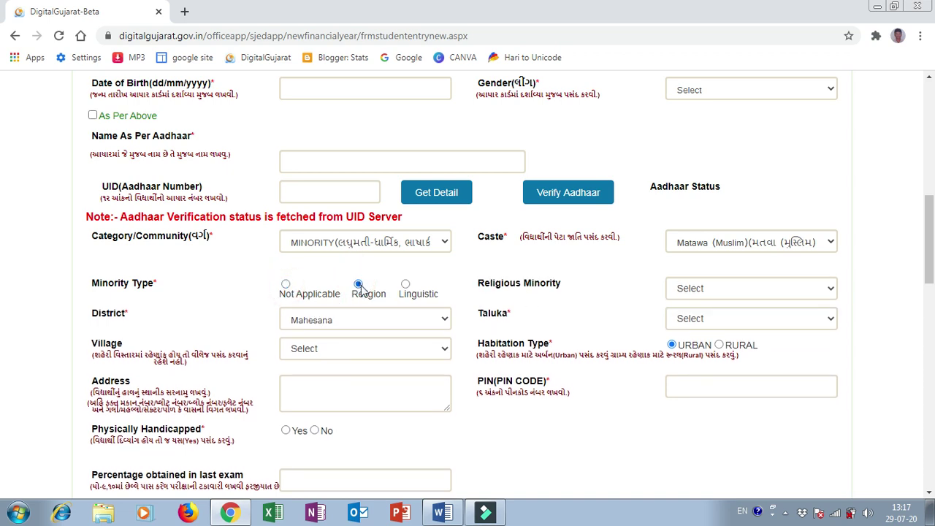
{"action": "left_click", "coordinate": [701, 288]}
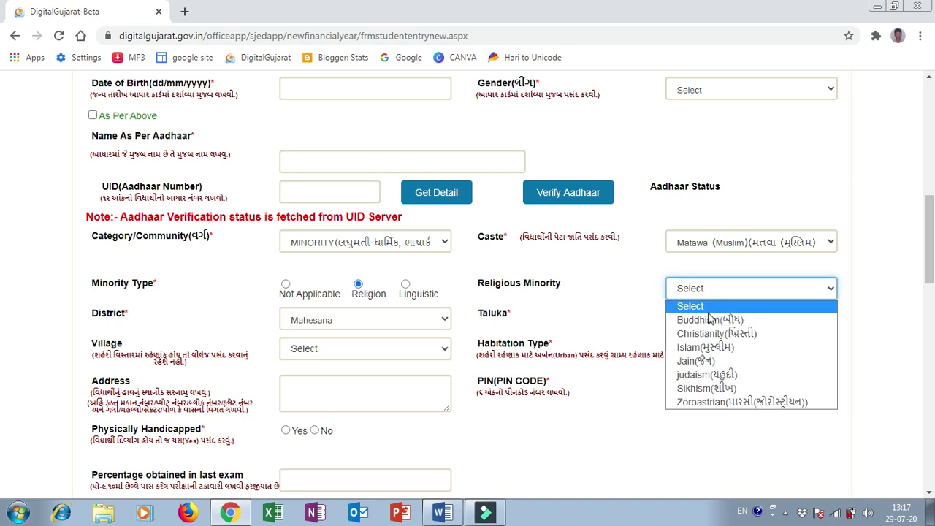
{"action": "left_click", "coordinate": [719, 349]}
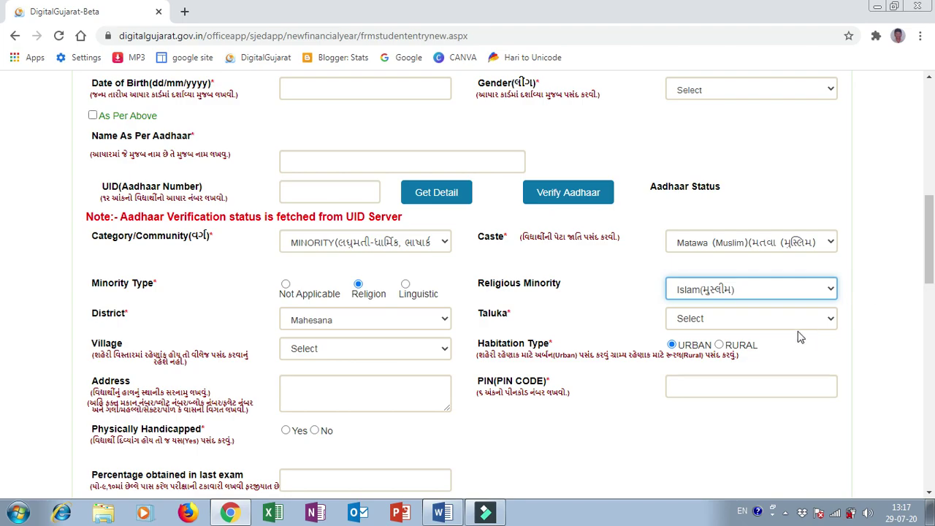
{"action": "scroll", "coordinate": [569, 273], "scroll_direction": "down", "scroll_amount": 15}
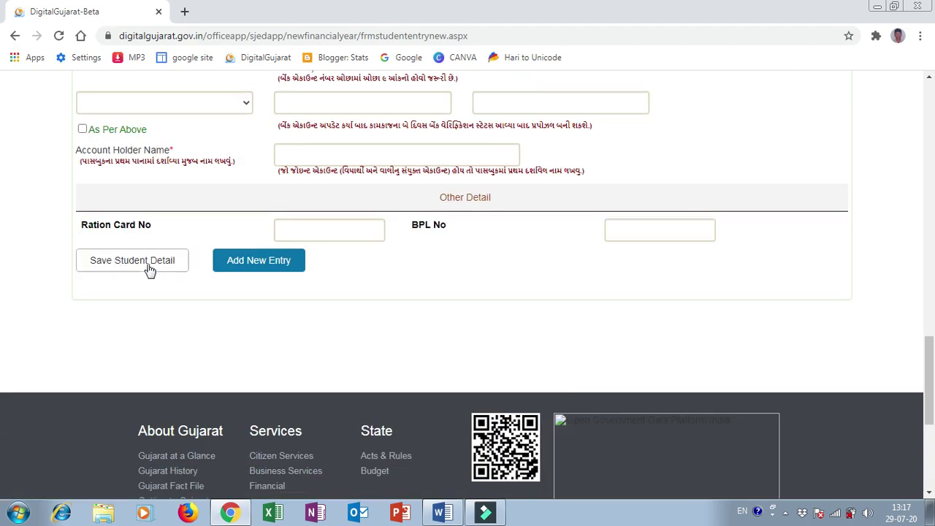
{"action": "scroll", "coordinate": [328, 316], "scroll_direction": "up", "scroll_amount": 20}
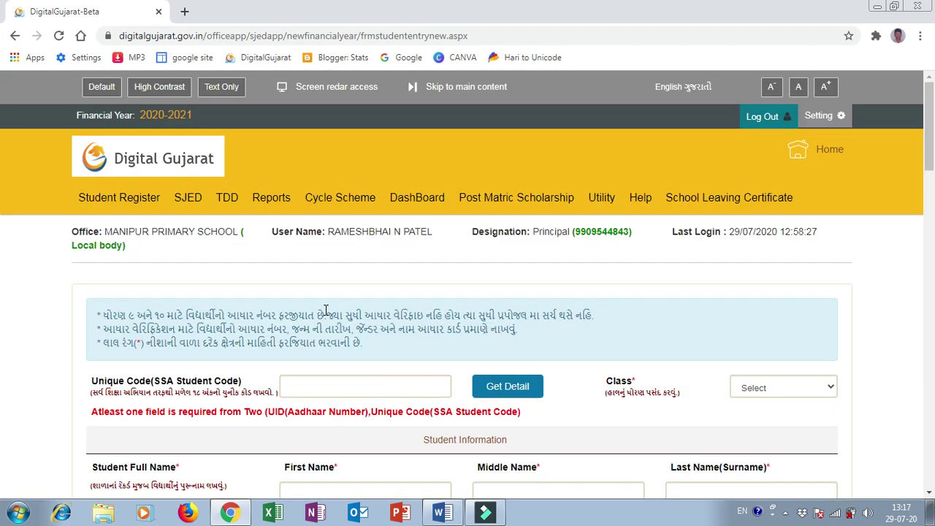
Step: Return to the Pre-Metric dashboard and review the student, proposal and bank detail summaries
{"action": "mouse_move", "coordinate": [428, 194]}
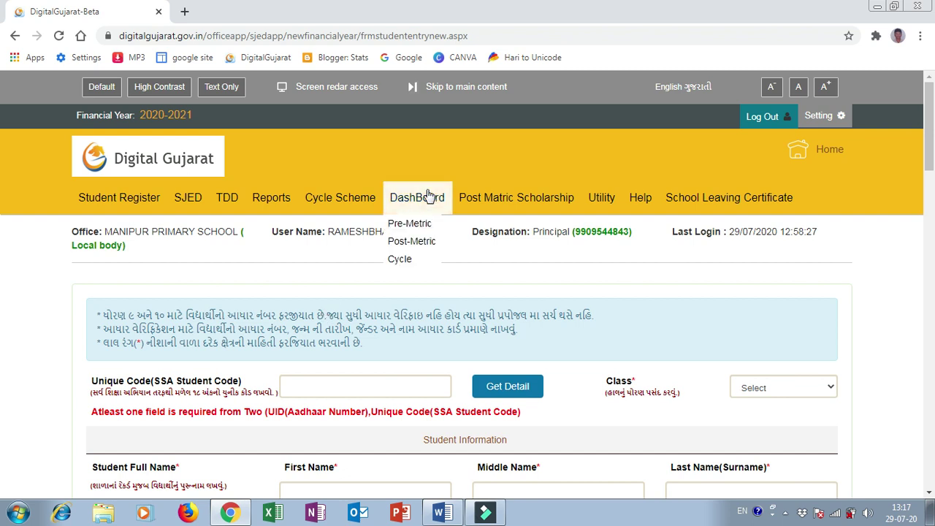
{"action": "left_click", "coordinate": [423, 224]}
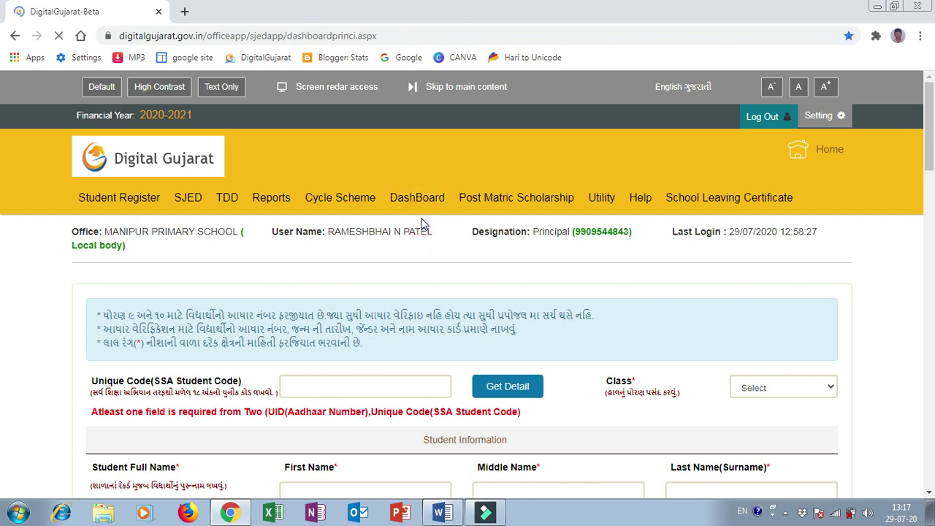
{"action": "scroll", "coordinate": [366, 232], "scroll_direction": "down", "scroll_amount": 2}
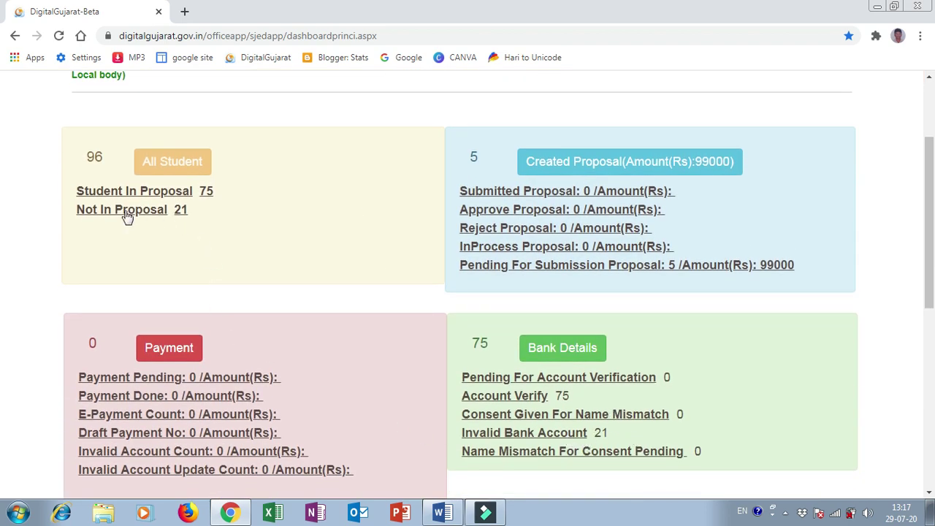
{"action": "scroll", "coordinate": [622, 388], "scroll_direction": "down", "scroll_amount": 1}
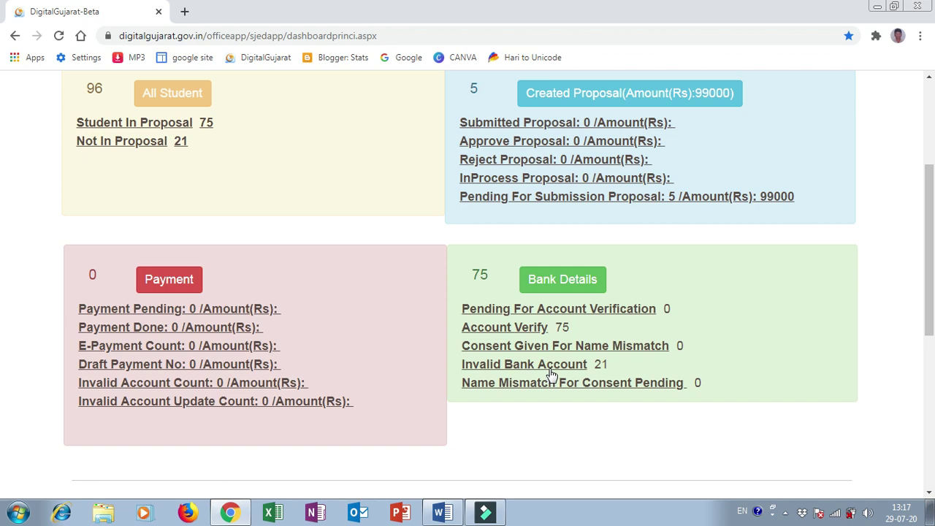
Step: List the students not in a proposal and go through their bank account statuses
{"action": "left_click", "coordinate": [103, 144]}
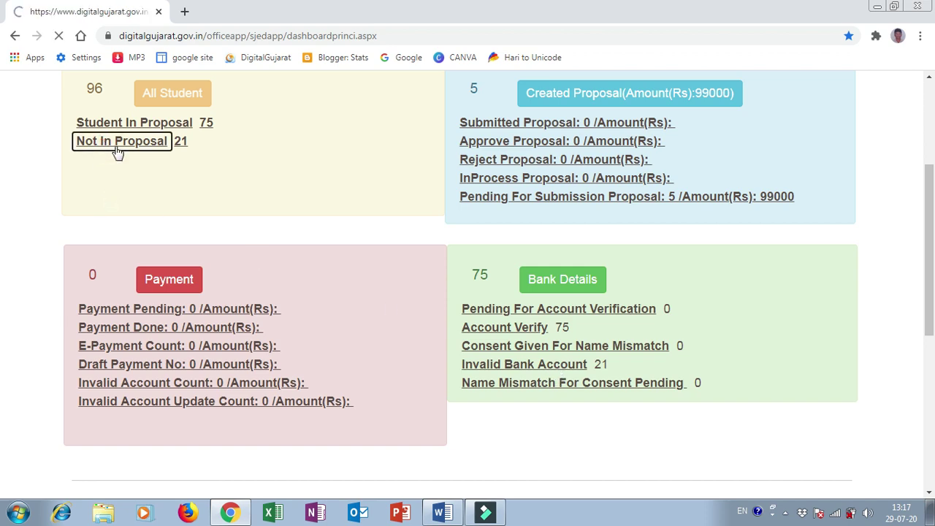
{"action": "scroll", "coordinate": [387, 252], "scroll_direction": "down", "scroll_amount": 1}
{"action": "scroll", "coordinate": [391, 259], "scroll_direction": "down", "scroll_amount": 8}
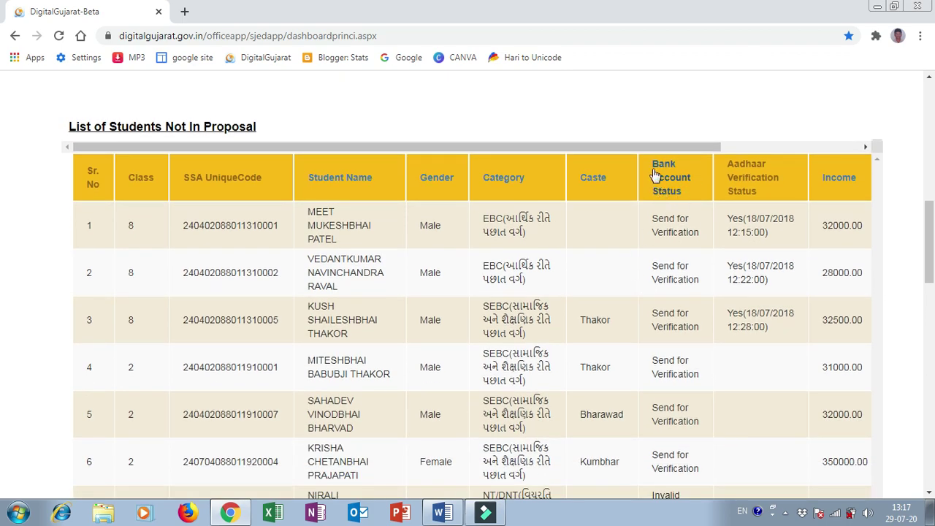
{"action": "scroll", "coordinate": [660, 273], "scroll_direction": "down", "scroll_amount": 5}
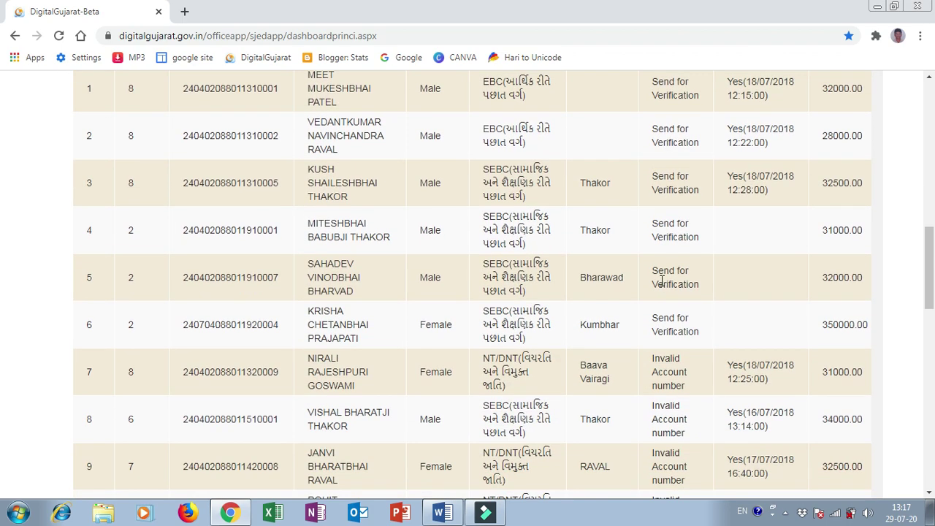
{"action": "scroll", "coordinate": [662, 281], "scroll_direction": "down", "scroll_amount": 9}
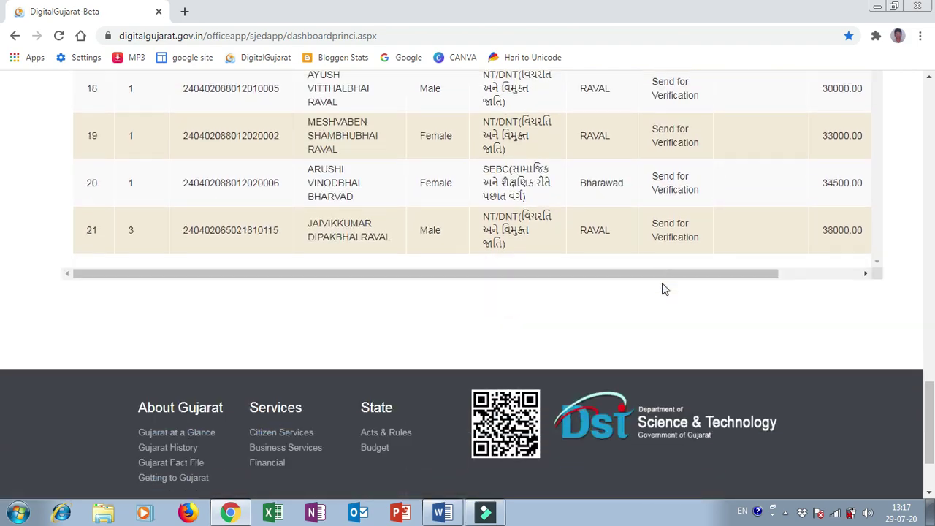
{"action": "scroll", "coordinate": [664, 286], "scroll_direction": "up", "scroll_amount": 5}
{"action": "scroll", "coordinate": [664, 285], "scroll_direction": "up", "scroll_amount": 5}
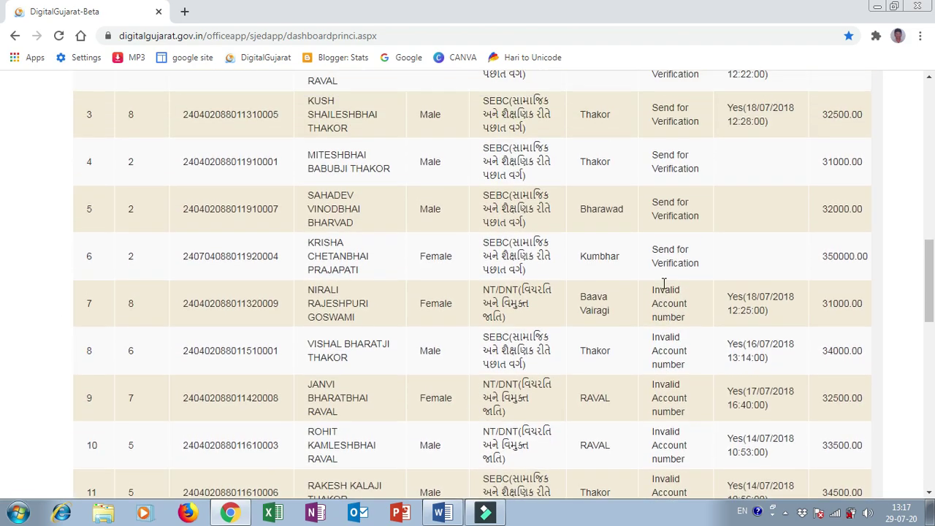
{"action": "scroll", "coordinate": [670, 186], "scroll_direction": "up", "scroll_amount": 1}
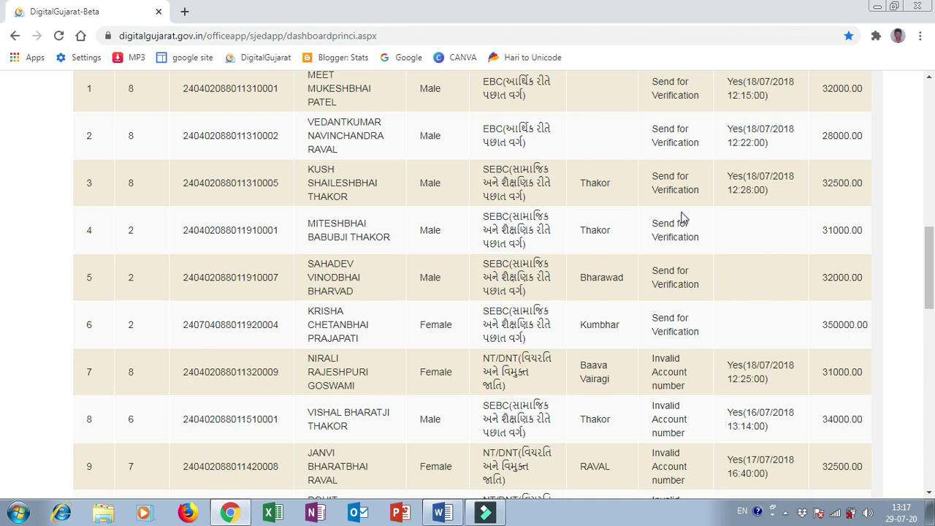
{"action": "scroll", "coordinate": [687, 281], "scroll_direction": "down", "scroll_amount": 1}
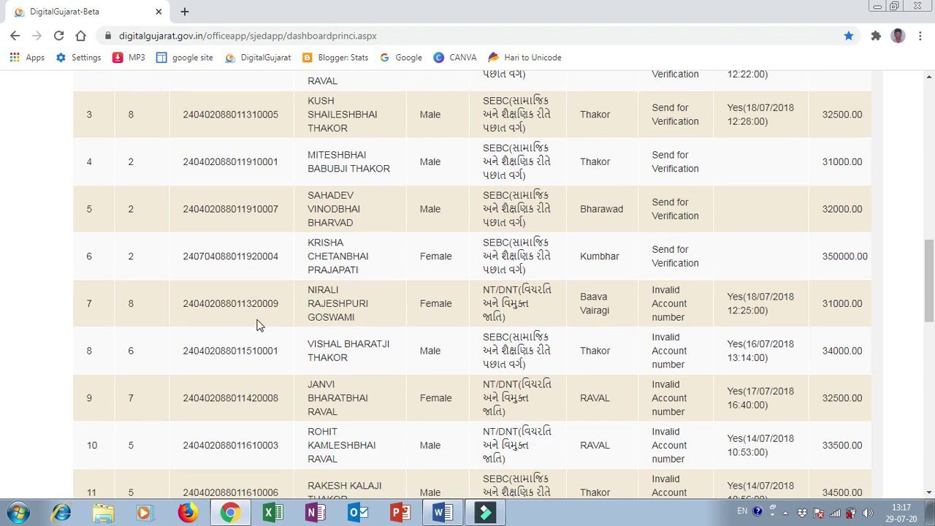
Step: Examine the students in the list whose bank account status is Invalid Account number
{"action": "triple_click", "coordinate": [689, 298]}
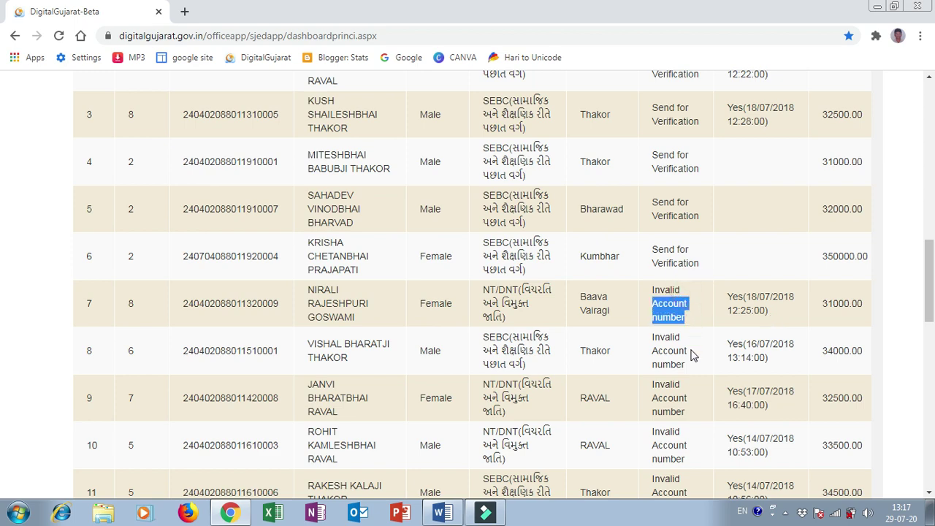
{"action": "left_click", "coordinate": [689, 353]}
{"action": "scroll", "coordinate": [687, 400], "scroll_direction": "down", "scroll_amount": 2}
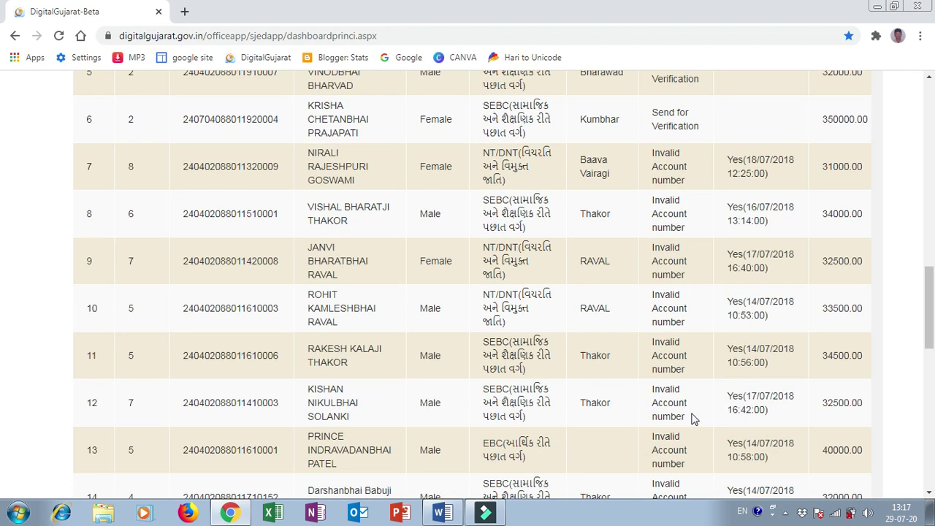
{"action": "scroll", "coordinate": [694, 434], "scroll_direction": "up", "scroll_amount": 6}
{"action": "scroll", "coordinate": [694, 431], "scroll_direction": "down", "scroll_amount": 2}
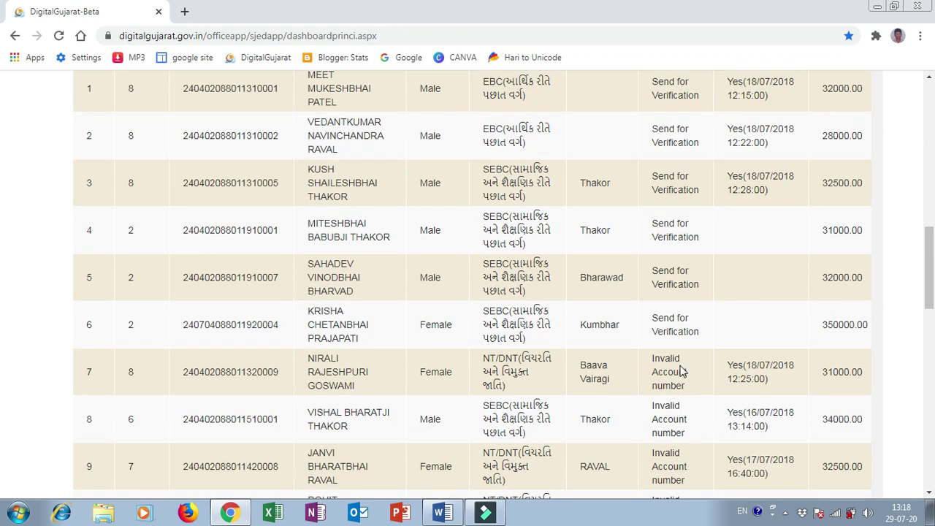
{"action": "left_click_drag", "start_coordinate": [676, 356], "coordinate": [661, 357]}
{"action": "left_click_drag", "start_coordinate": [694, 357], "coordinate": [693, 449]}
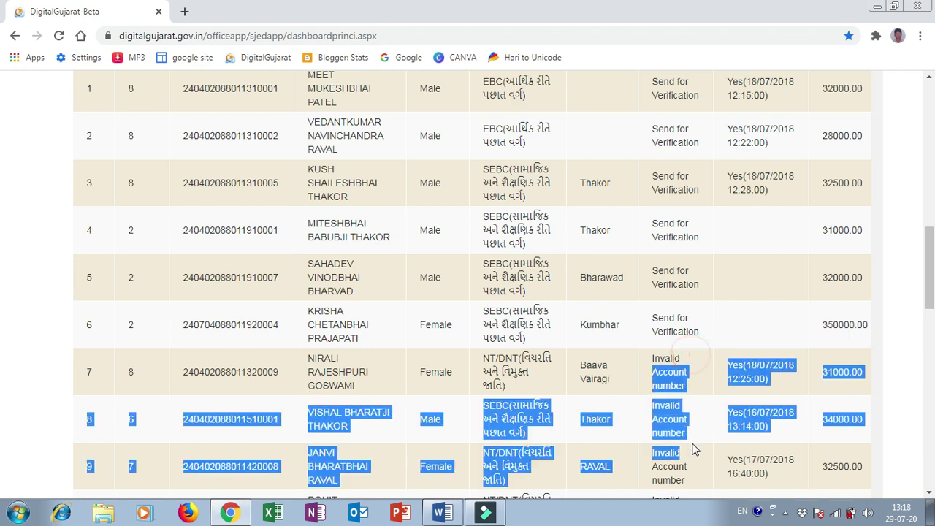
{"action": "left_click", "coordinate": [695, 368]}
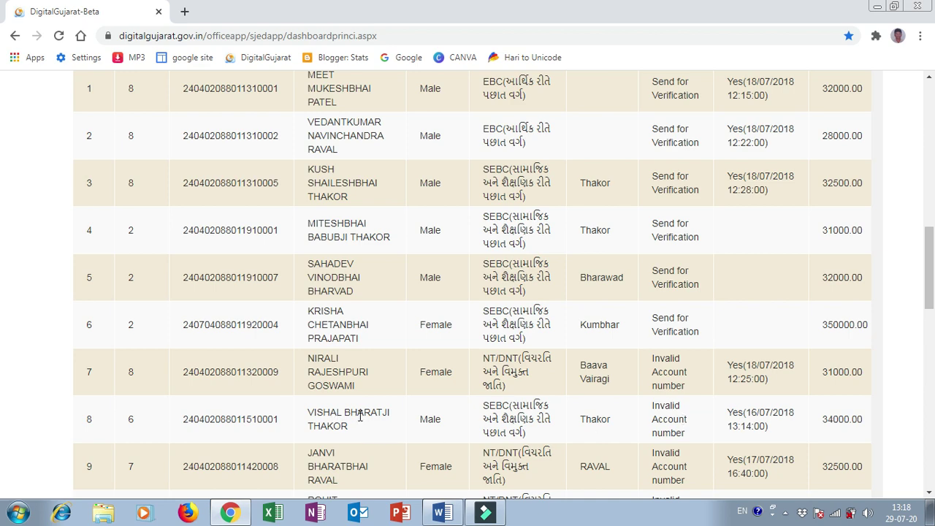
Step: Open the Edit Student Entry page of the student register
{"action": "scroll", "coordinate": [92, 422], "scroll_direction": "up", "scroll_amount": 15}
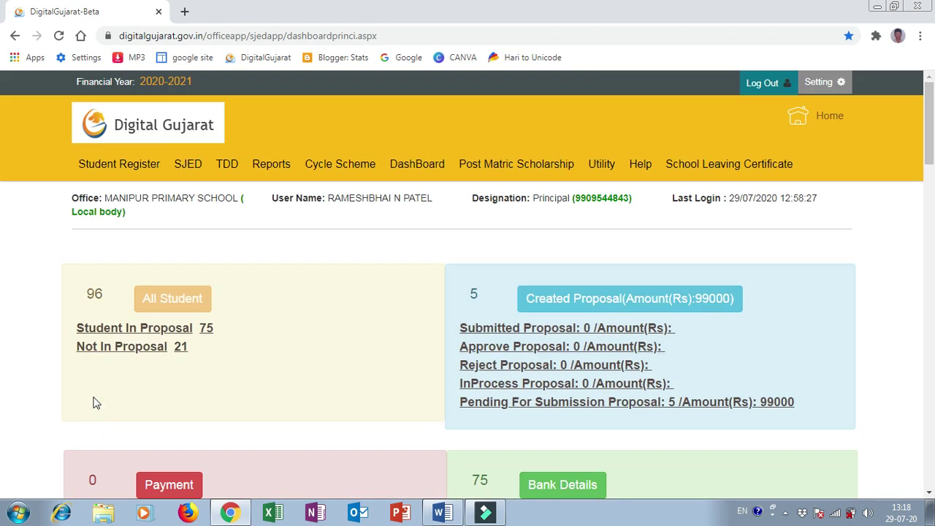
{"action": "mouse_move", "coordinate": [115, 165]}
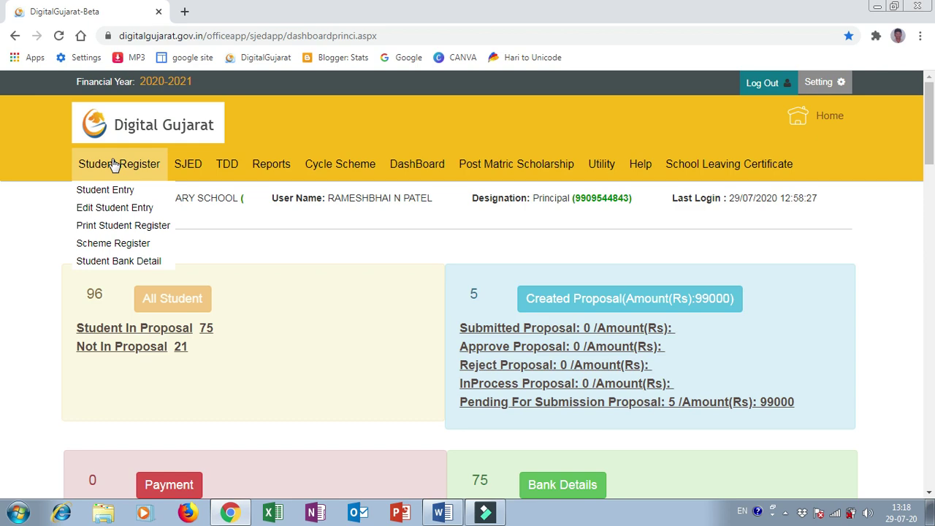
{"action": "left_click", "coordinate": [115, 208]}
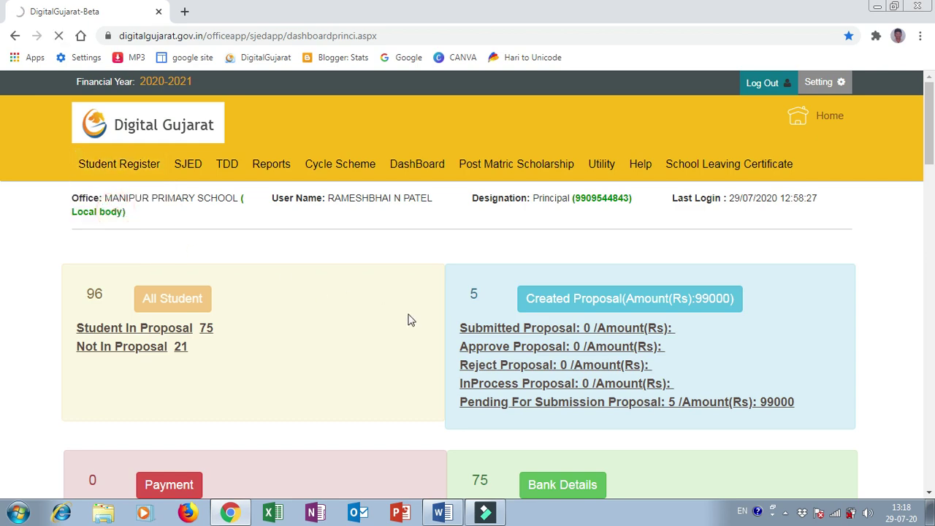
Step: Go through the class 8 student list and check the account verification statuses and error messages
{"action": "scroll", "coordinate": [409, 319], "scroll_direction": "down", "scroll_amount": 2}
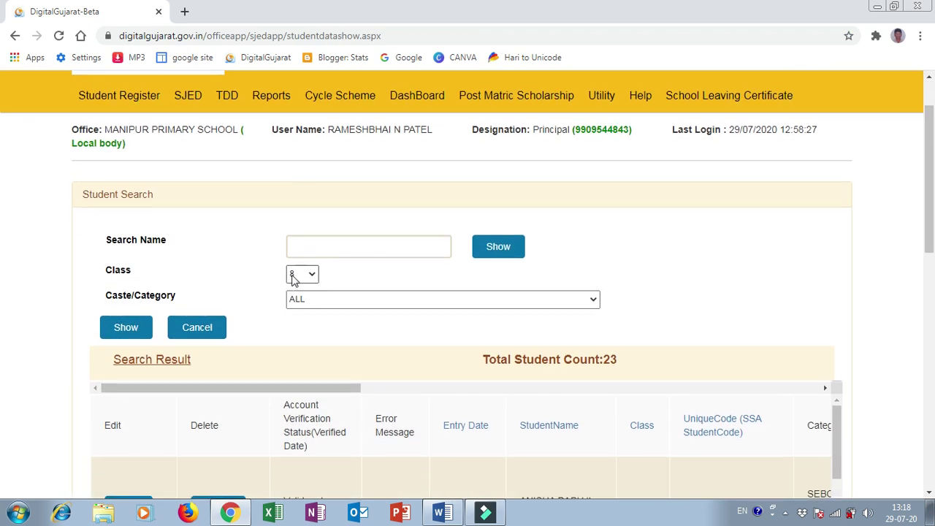
{"action": "scroll", "coordinate": [293, 279], "scroll_direction": "down", "scroll_amount": 2}
{"action": "scroll", "coordinate": [540, 317], "scroll_direction": "down", "scroll_amount": 4}
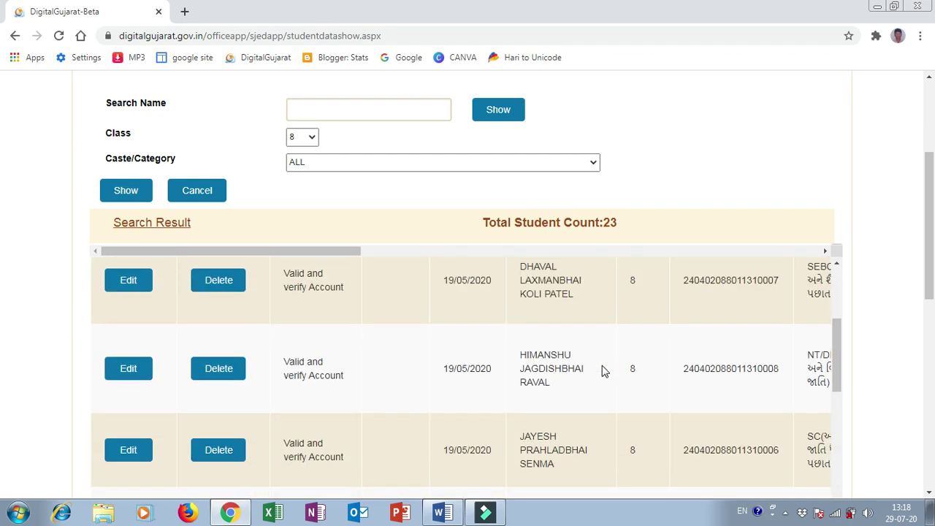
{"action": "scroll", "coordinate": [603, 371], "scroll_direction": "down", "scroll_amount": 3}
{"action": "scroll", "coordinate": [4, 271], "scroll_direction": "down", "scroll_amount": 5}
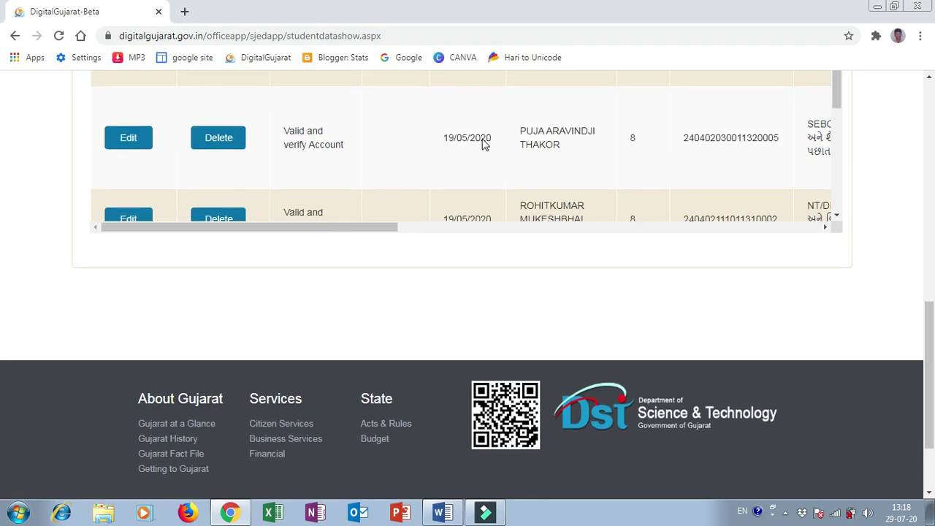
{"action": "scroll", "coordinate": [482, 144], "scroll_direction": "down", "scroll_amount": 5}
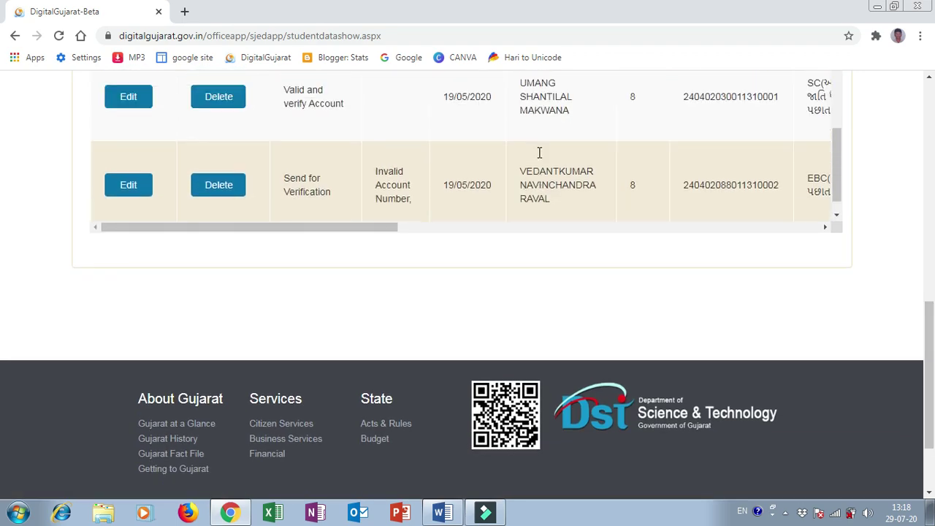
{"action": "scroll", "coordinate": [563, 190], "scroll_direction": "up", "scroll_amount": 4}
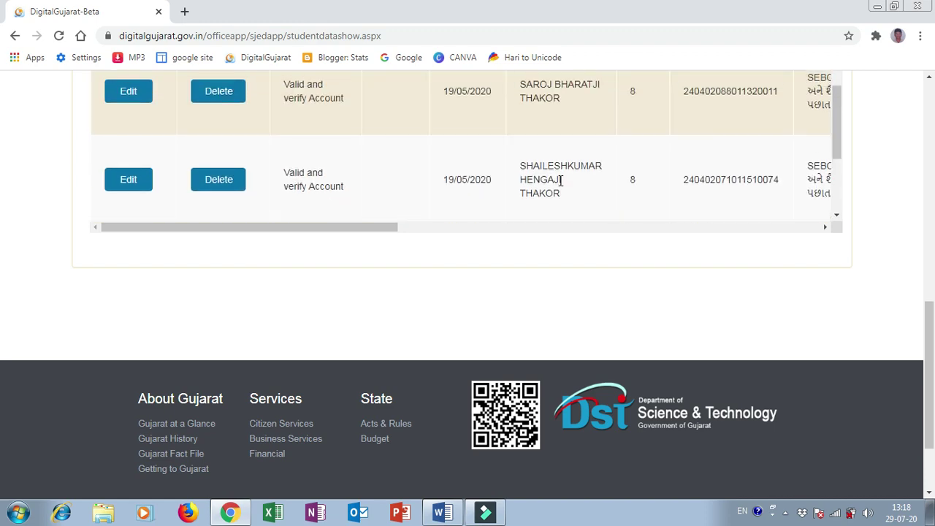
{"action": "scroll", "coordinate": [561, 180], "scroll_direction": "down", "scroll_amount": 4}
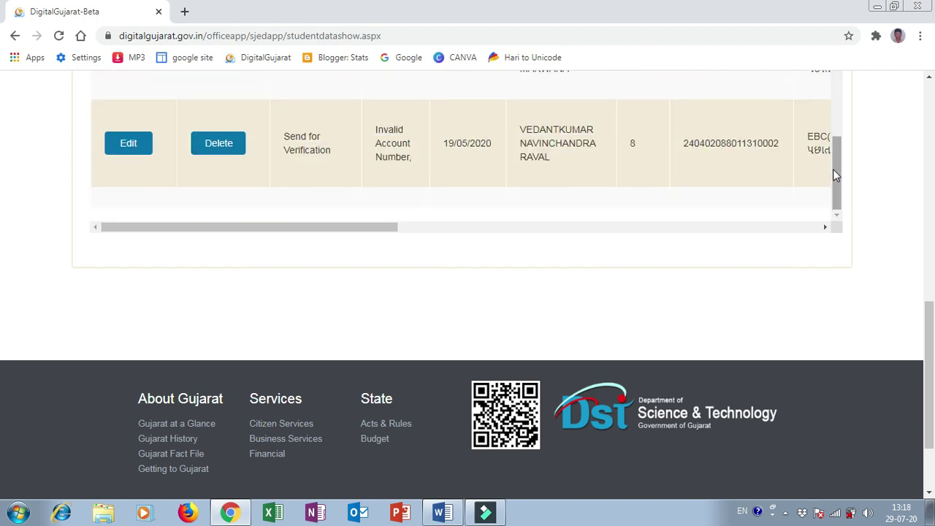
{"action": "scroll", "coordinate": [835, 175], "scroll_direction": "up", "scroll_amount": 8}
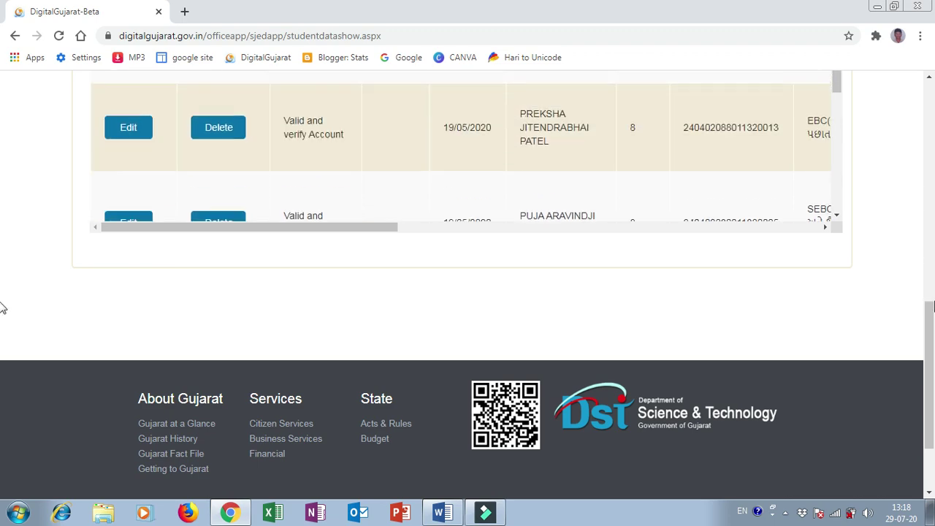
Step: Set the student search to class 6 and show the matching students
{"action": "scroll", "coordinate": [3, 333], "scroll_direction": "up", "scroll_amount": 10}
{"action": "left_click", "coordinate": [302, 343]}
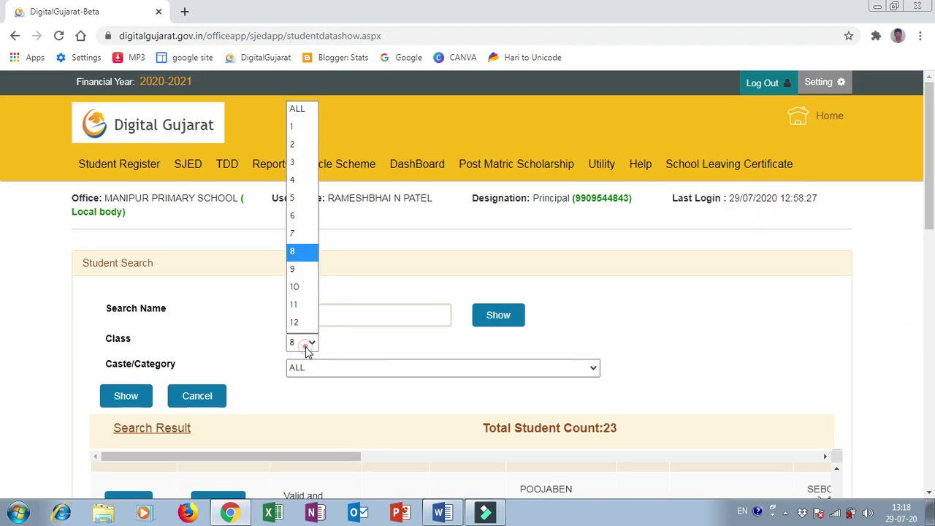
{"action": "left_click", "coordinate": [294, 215]}
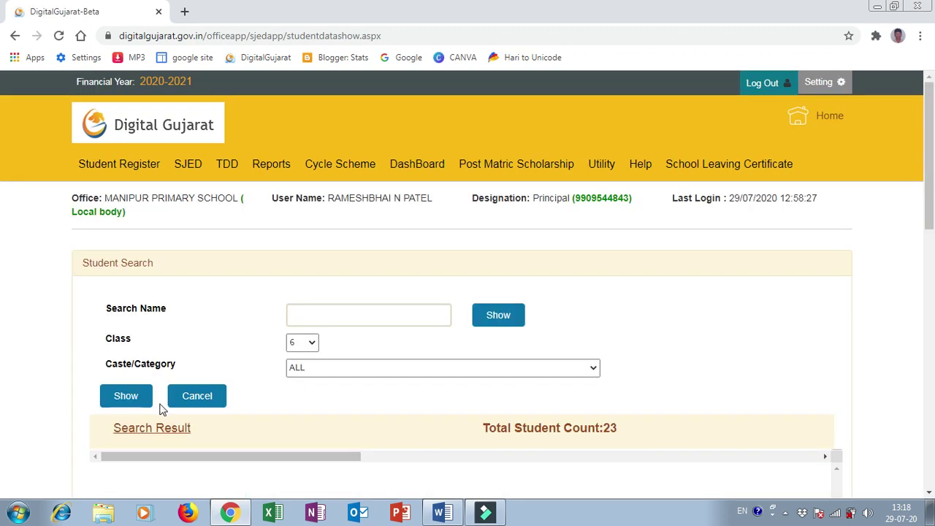
{"action": "left_click", "coordinate": [126, 395]}
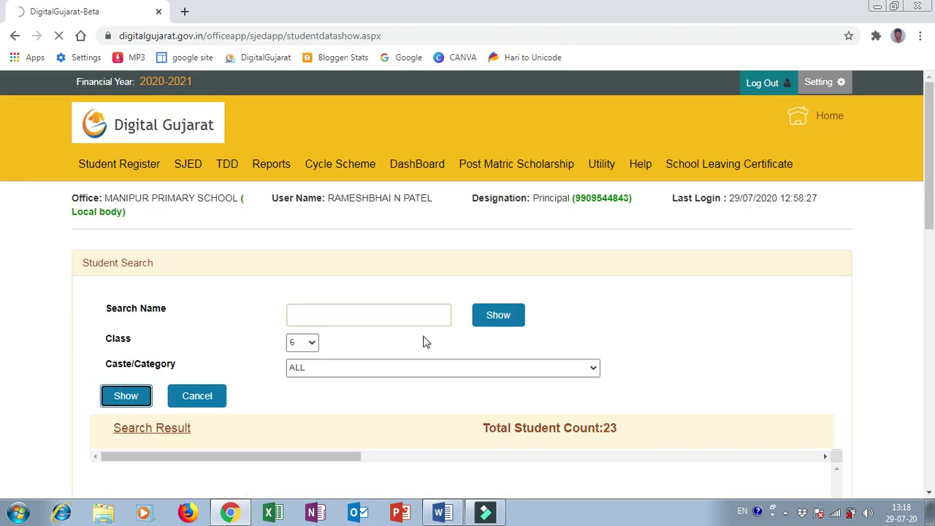
Step: Examine the class 6 list for students whose account verification status is Invalid Account number
{"action": "scroll", "coordinate": [417, 350], "scroll_direction": "down", "scroll_amount": 5}
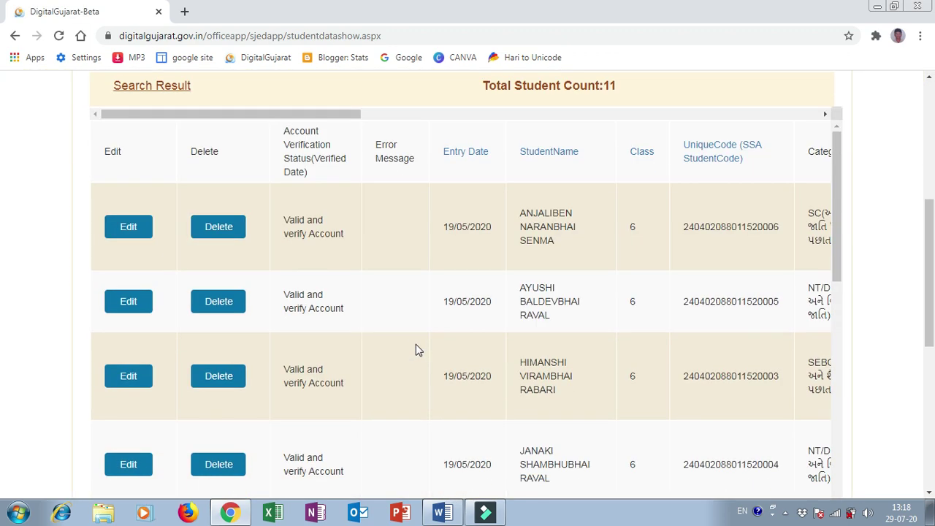
{"action": "scroll", "coordinate": [415, 344], "scroll_direction": "down", "scroll_amount": 8}
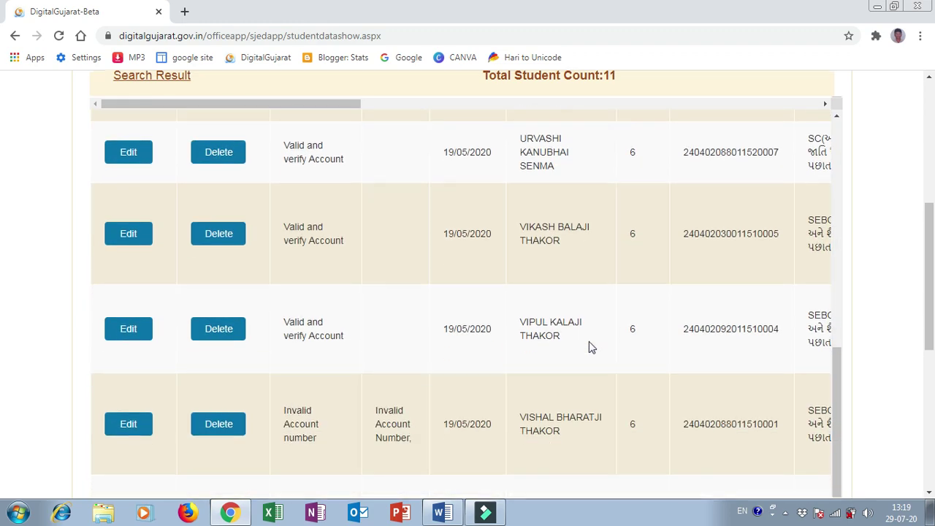
{"action": "scroll", "coordinate": [551, 240], "scroll_direction": "down", "scroll_amount": 5}
{"action": "scroll", "coordinate": [551, 236], "scroll_direction": "up", "scroll_amount": 2}
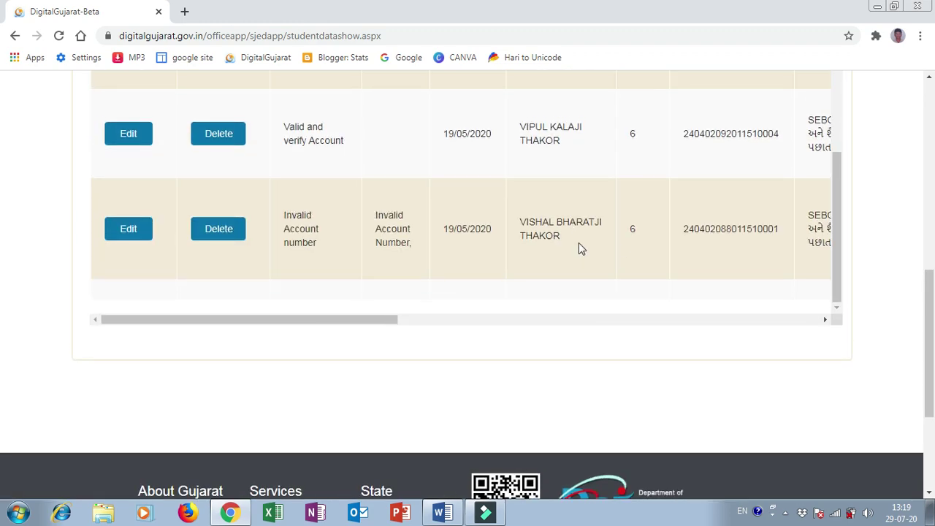
{"action": "scroll", "coordinate": [318, 239], "scroll_direction": "up", "scroll_amount": 5}
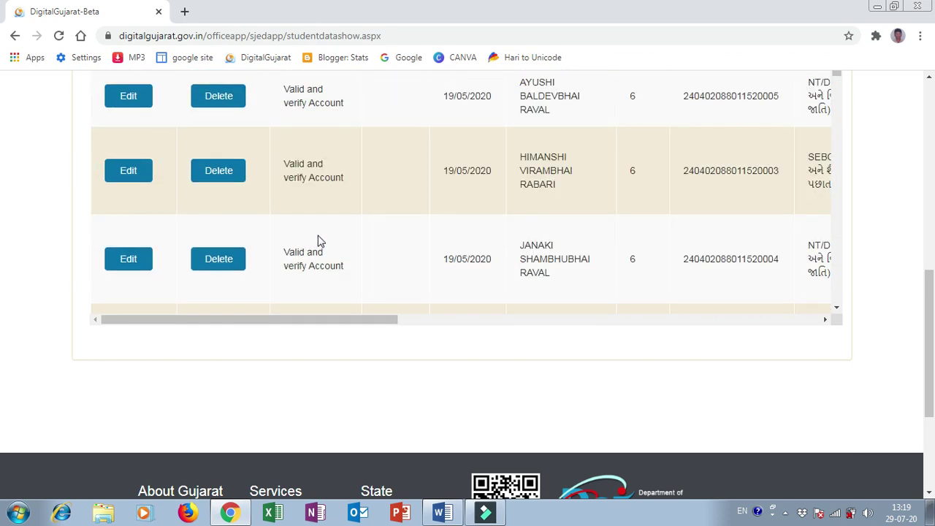
{"action": "left_click", "coordinate": [837, 223]}
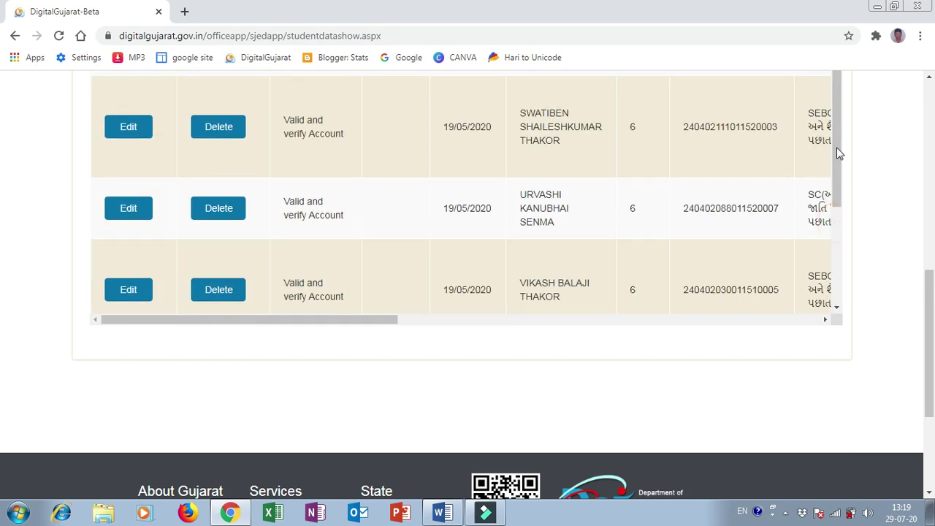
{"action": "left_click_drag", "start_coordinate": [839, 153], "coordinate": [844, 63]}
{"action": "left_click_drag", "start_coordinate": [926, 316], "coordinate": [929, 244]}
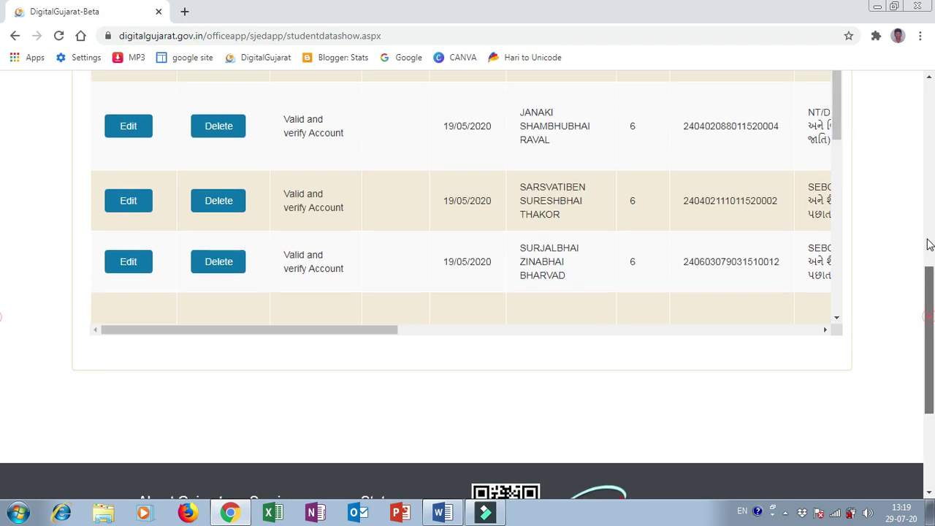
{"action": "scroll", "coordinate": [852, 251], "scroll_direction": "up", "scroll_amount": 5}
{"action": "scroll", "coordinate": [310, 318], "scroll_direction": "up", "scroll_amount": 2}
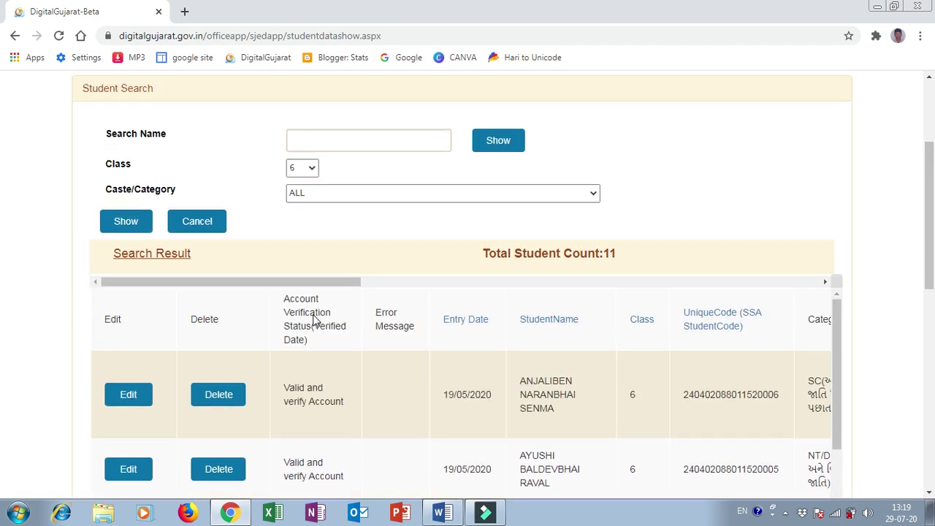
{"action": "scroll", "coordinate": [313, 319], "scroll_direction": "up", "scroll_amount": 3}
{"action": "scroll", "coordinate": [881, 309], "scroll_direction": "down", "scroll_amount": 1}
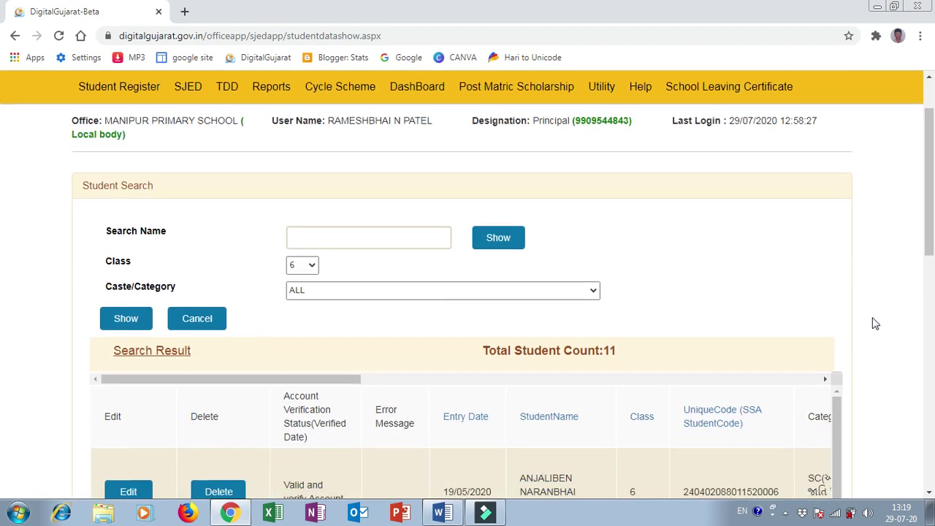
{"action": "scroll", "coordinate": [733, 337], "scroll_direction": "down", "scroll_amount": 1}
Step: Examine the class 6 students whose account verification status is Valid and verify Account
{"action": "scroll", "coordinate": [356, 395], "scroll_direction": "down", "scroll_amount": 5}
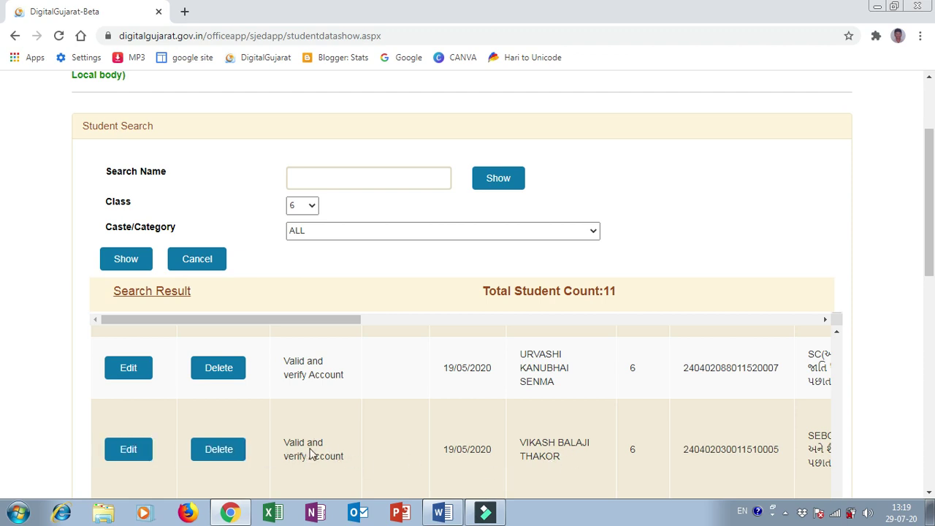
{"action": "left_click_drag", "start_coordinate": [285, 445], "coordinate": [335, 447]}
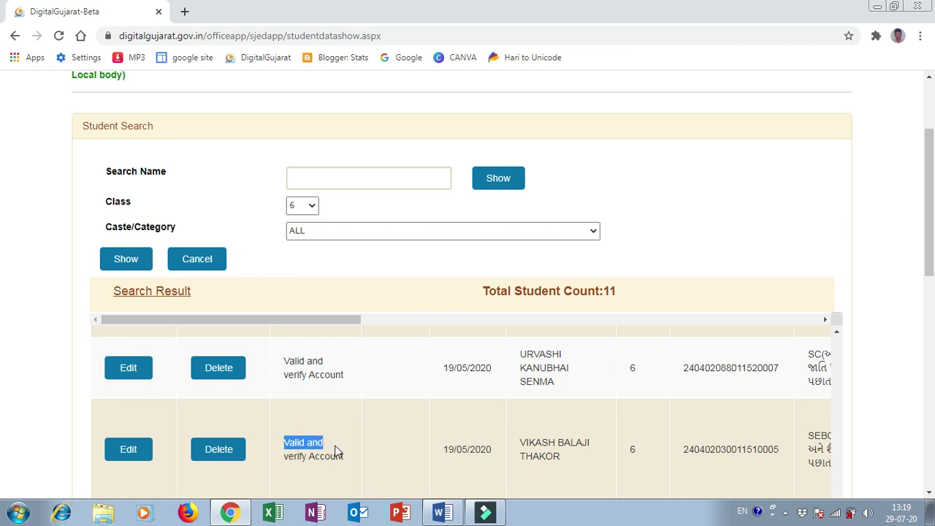
{"action": "scroll", "coordinate": [351, 451], "scroll_direction": "up", "scroll_amount": 2}
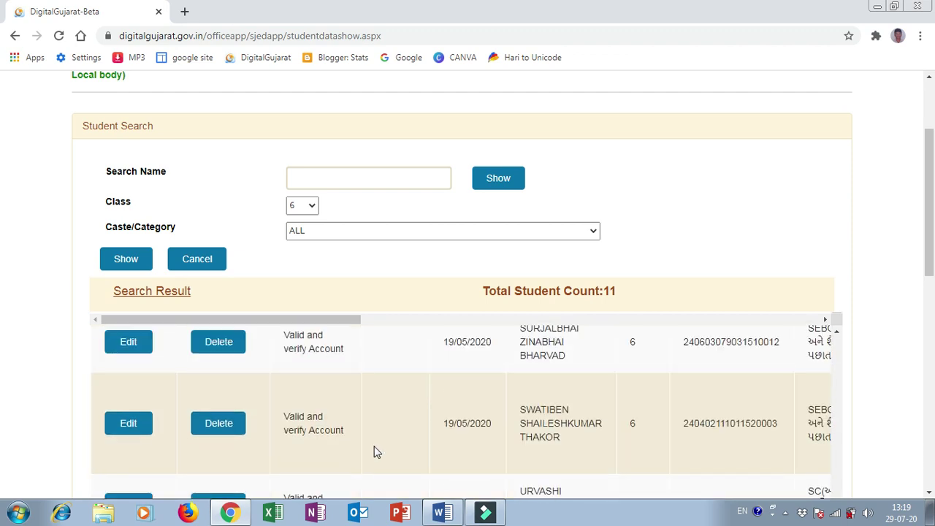
{"action": "scroll", "coordinate": [373, 452], "scroll_direction": "up", "scroll_amount": 1}
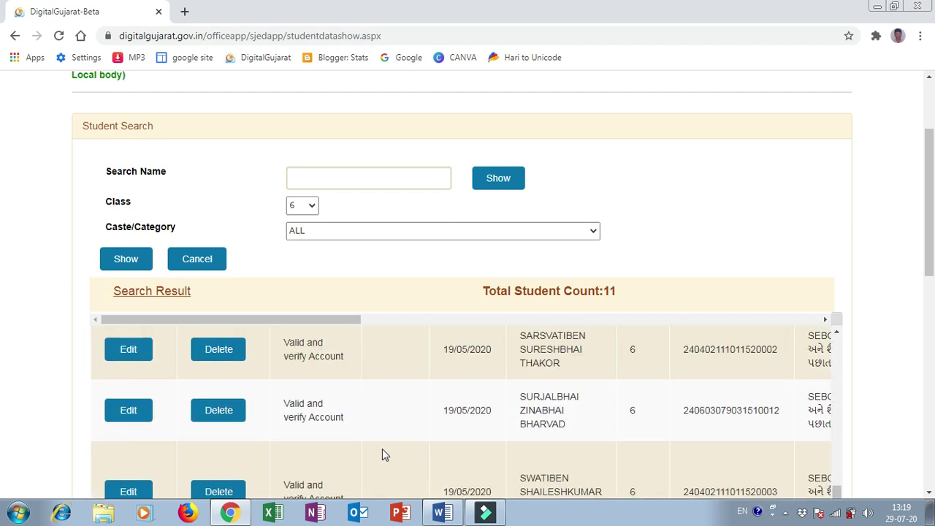
{"action": "scroll", "coordinate": [382, 454], "scroll_direction": "down", "scroll_amount": 3}
{"action": "scroll", "coordinate": [385, 449], "scroll_direction": "up", "scroll_amount": 1}
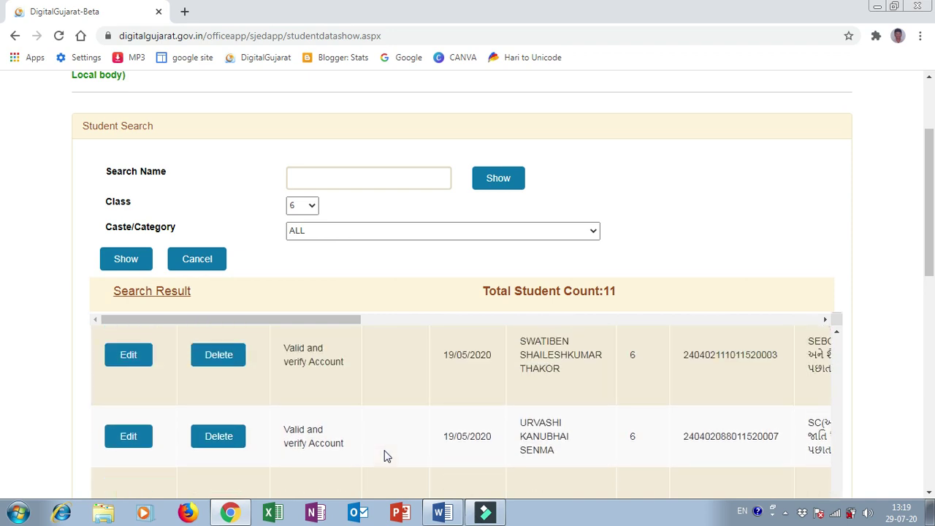
{"action": "scroll", "coordinate": [384, 450], "scroll_direction": "down", "scroll_amount": 1}
{"action": "scroll", "coordinate": [384, 450], "scroll_direction": "up", "scroll_amount": 1}
{"action": "scroll", "coordinate": [385, 450], "scroll_direction": "up", "scroll_amount": 2}
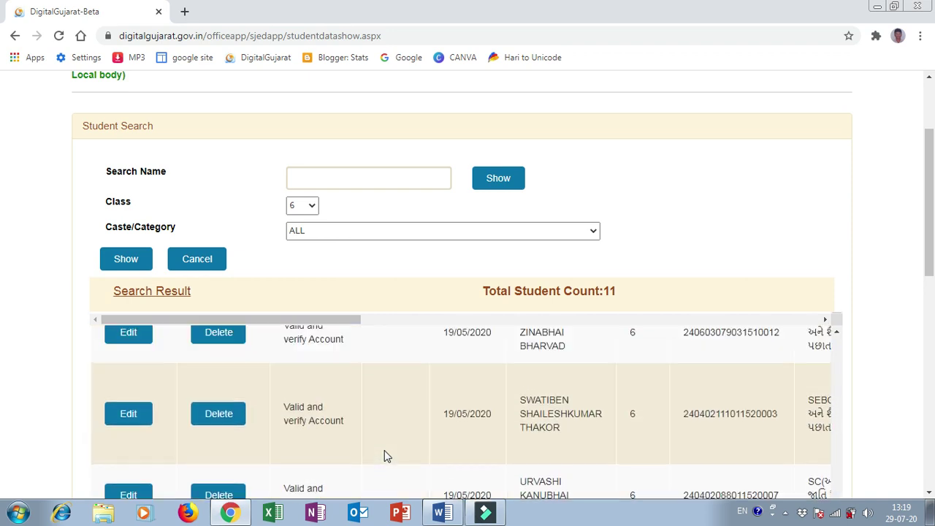
{"action": "scroll", "coordinate": [385, 450], "scroll_direction": "up", "scroll_amount": 6}
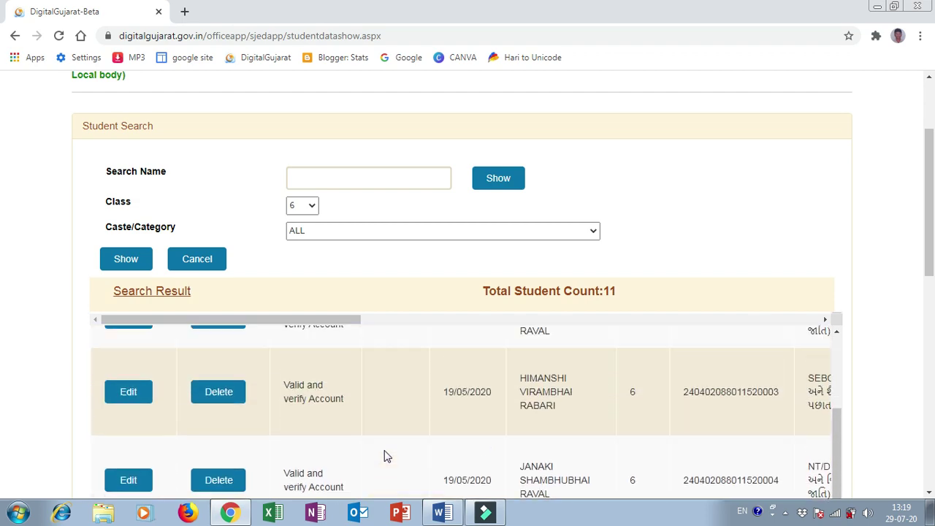
{"action": "scroll", "coordinate": [367, 235], "scroll_direction": "up", "scroll_amount": 3}
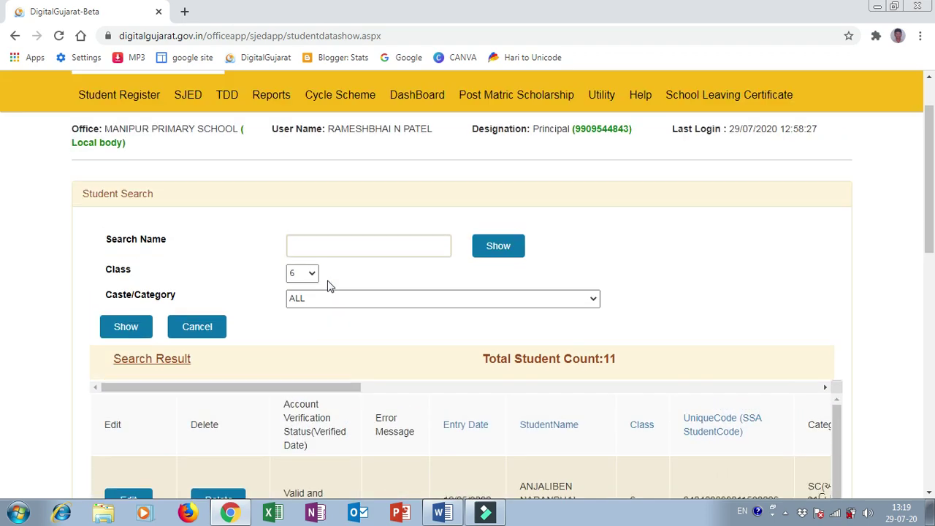
Step: Open for editing the record of the class 6 student whose account verification status is Invalid Account number
{"action": "mouse_move", "coordinate": [424, 181]}
{"action": "scroll", "coordinate": [413, 328], "scroll_direction": "down", "scroll_amount": 5}
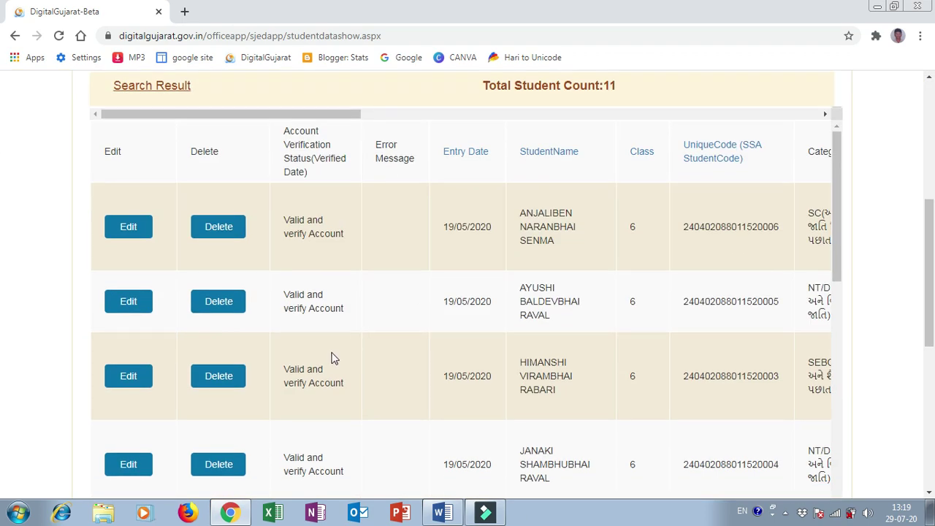
{"action": "scroll", "coordinate": [329, 357], "scroll_direction": "up", "scroll_amount": 1}
{"action": "scroll", "coordinate": [326, 362], "scroll_direction": "down", "scroll_amount": 6}
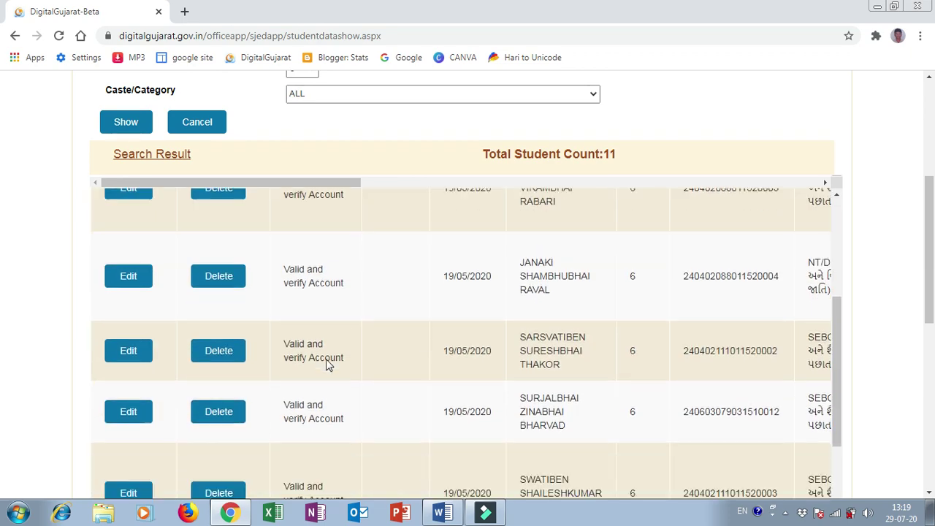
{"action": "scroll", "coordinate": [327, 358], "scroll_direction": "down", "scroll_amount": 2}
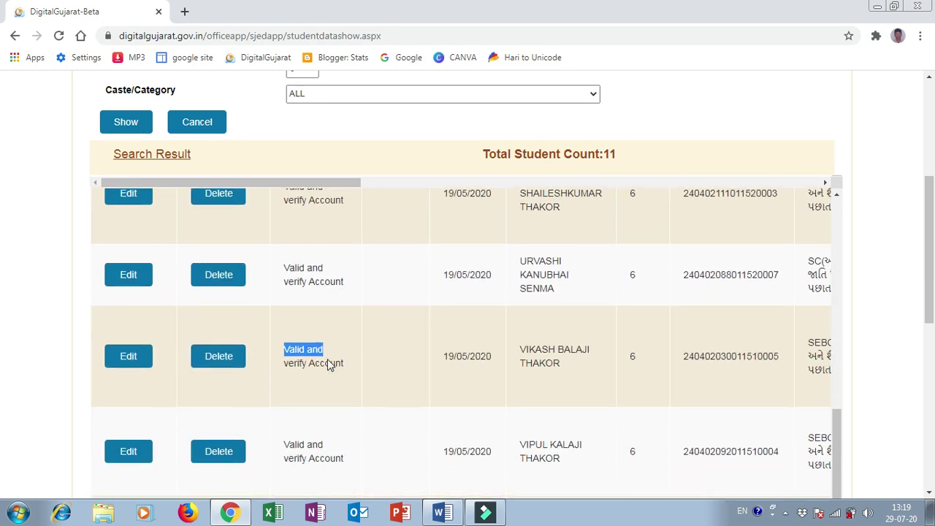
{"action": "scroll", "coordinate": [328, 368], "scroll_direction": "down", "scroll_amount": 2}
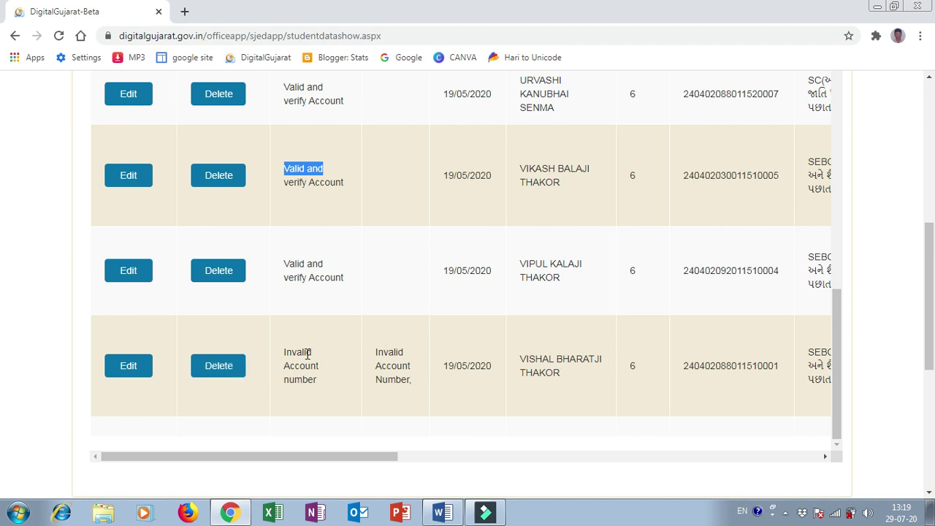
{"action": "left_click", "coordinate": [135, 372]}
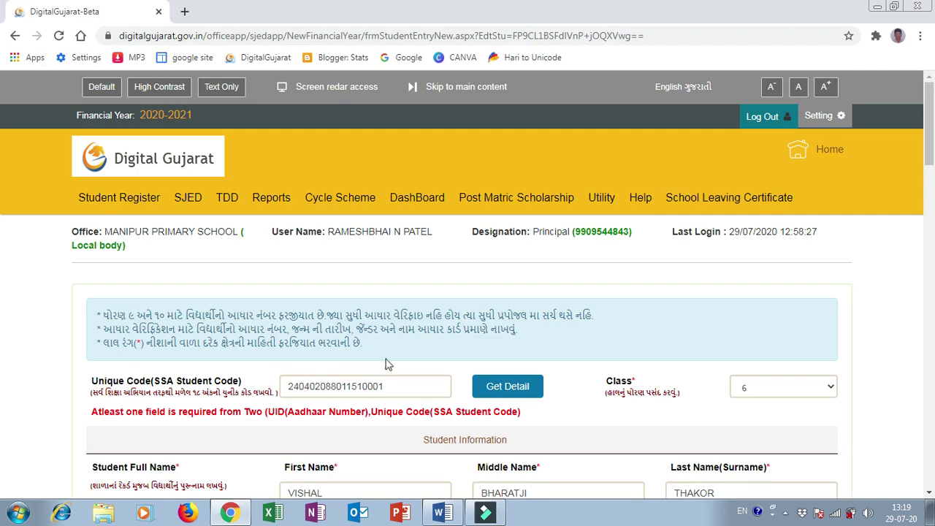
Step: Review the Bank Details section of the student's entry form and open the bank account number field for editing
{"action": "scroll", "coordinate": [389, 369], "scroll_direction": "down", "scroll_amount": 3}
{"action": "scroll", "coordinate": [388, 370], "scroll_direction": "down", "scroll_amount": 5}
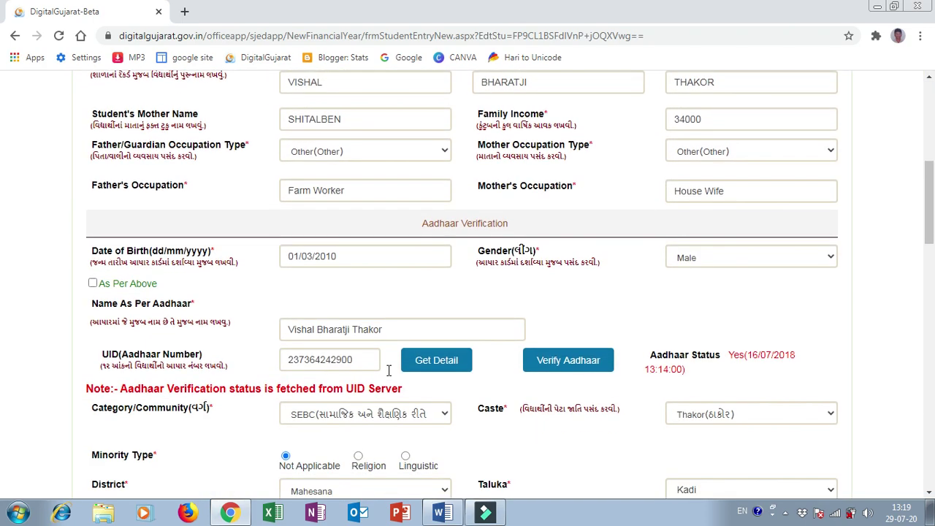
{"action": "scroll", "coordinate": [389, 376], "scroll_direction": "down", "scroll_amount": 6}
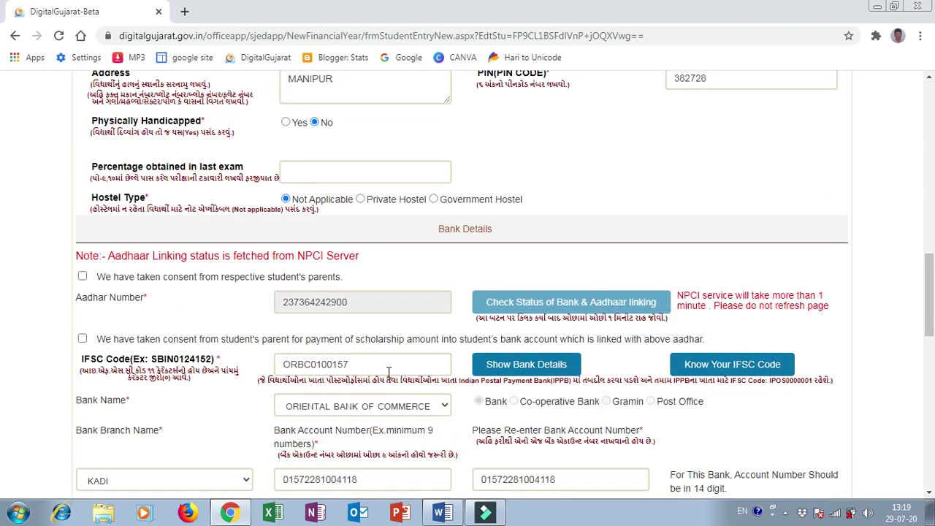
{"action": "scroll", "coordinate": [389, 376], "scroll_direction": "down", "scroll_amount": 1}
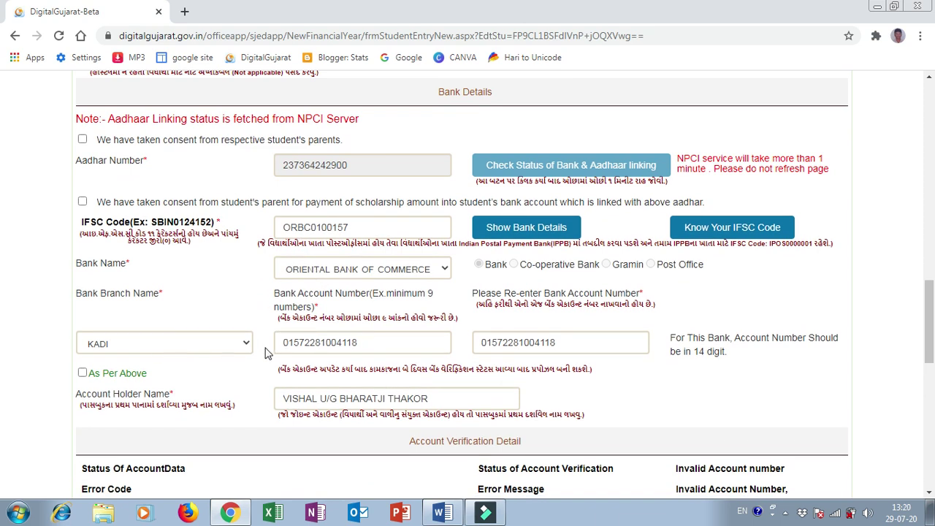
{"action": "left_click", "coordinate": [375, 346]}
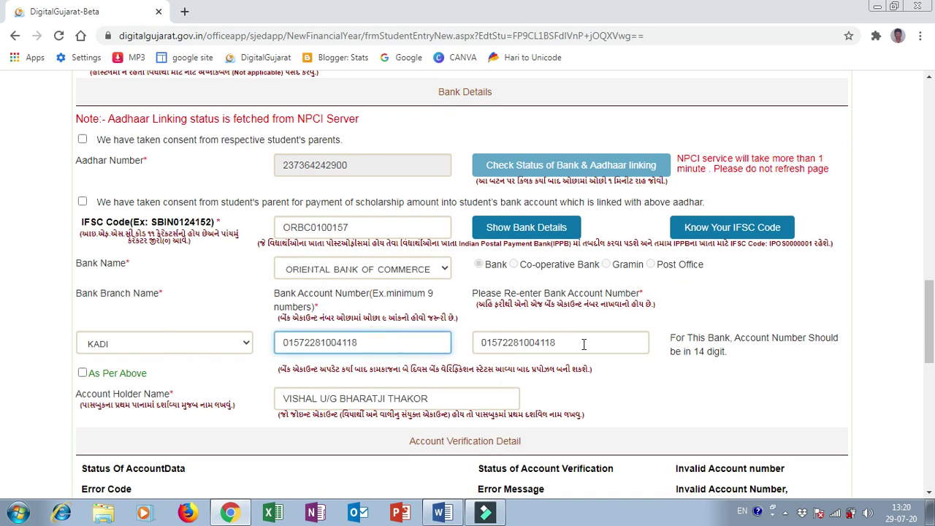
Step: Change the final digit of the bank account number to 9 in both account number fields and update the student's record
{"action": "left_click", "coordinate": [584, 344]}
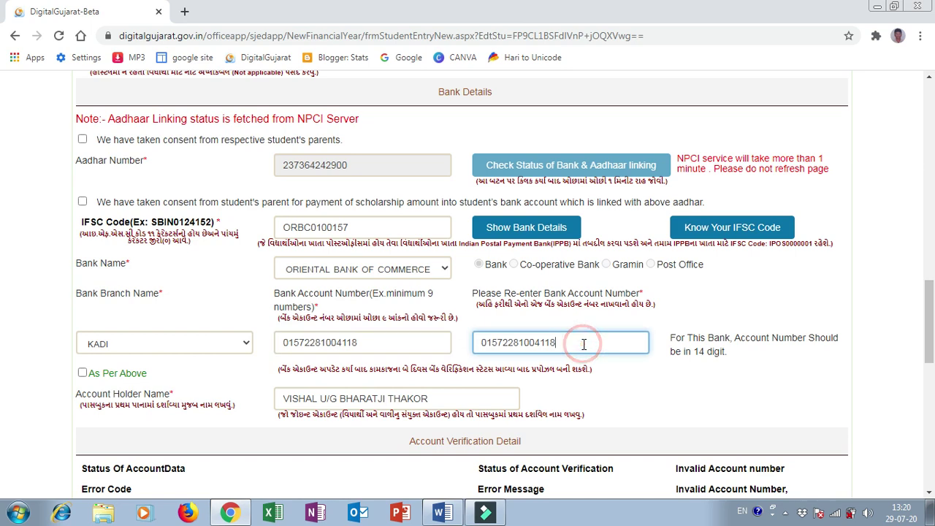
{"action": "left_click", "coordinate": [367, 344]}
{"action": "scroll", "coordinate": [367, 368], "scroll_direction": "down", "scroll_amount": 1}
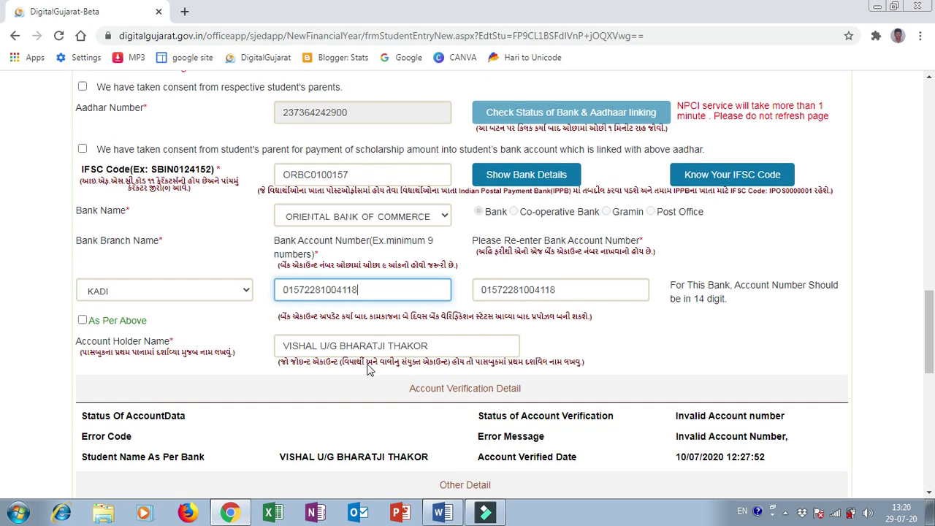
{"action": "scroll", "coordinate": [233, 454], "scroll_direction": "down", "scroll_amount": 1}
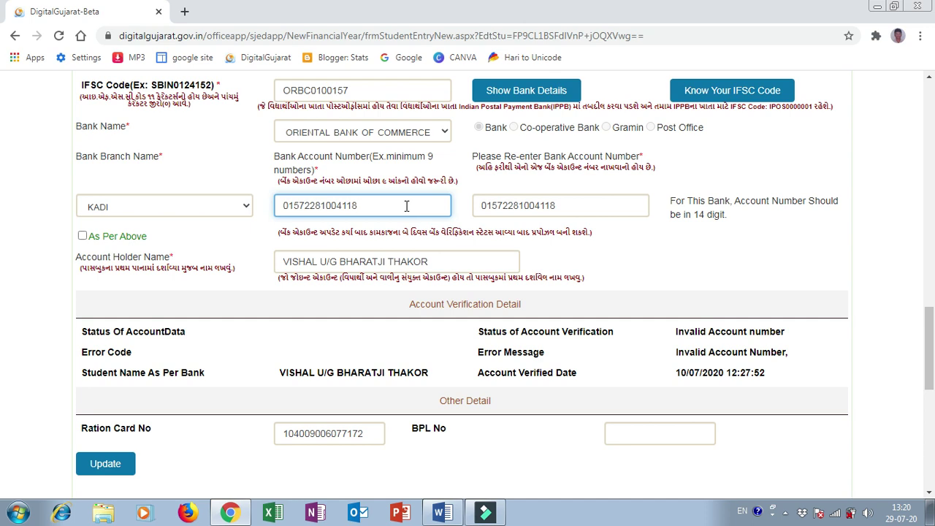
{"action": "key", "text": "BackSpace"}
{"action": "type", "text": "9"}
{"action": "left_click", "coordinate": [584, 205]}
{"action": "key", "text": "BackSpace"}
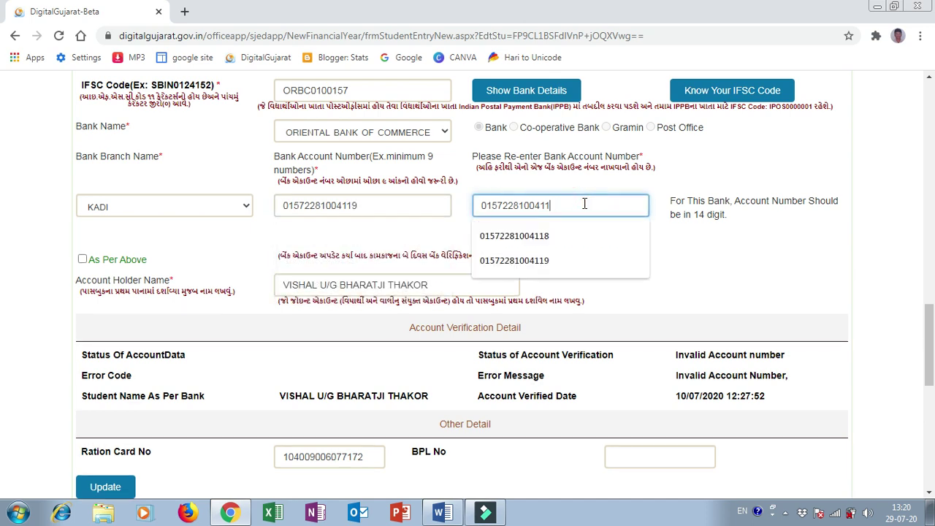
{"action": "type", "text": "9"}
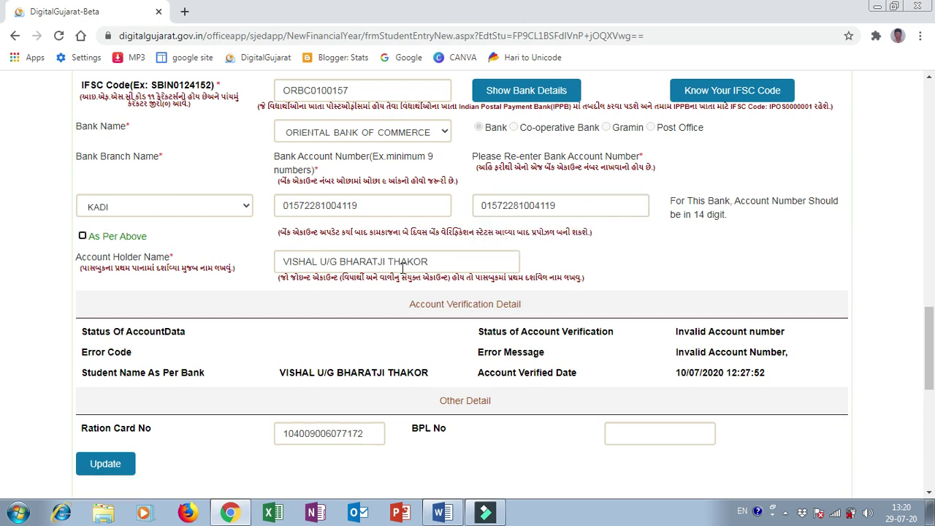
{"action": "left_click", "coordinate": [113, 465]}
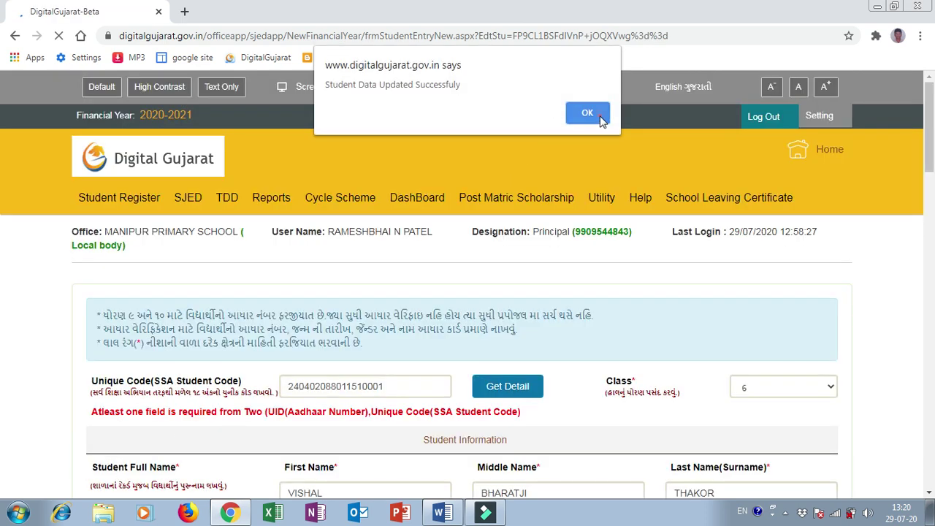
{"action": "left_click", "coordinate": [595, 117]}
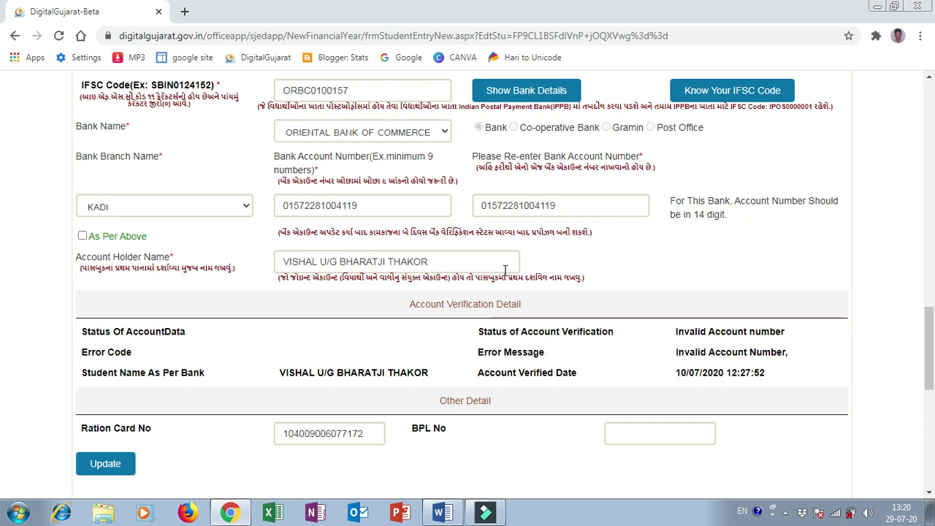
Step: Set the last digit of the bank account number to 8 in the entry and re-entry fields and save the record
{"action": "left_click", "coordinate": [378, 205]}
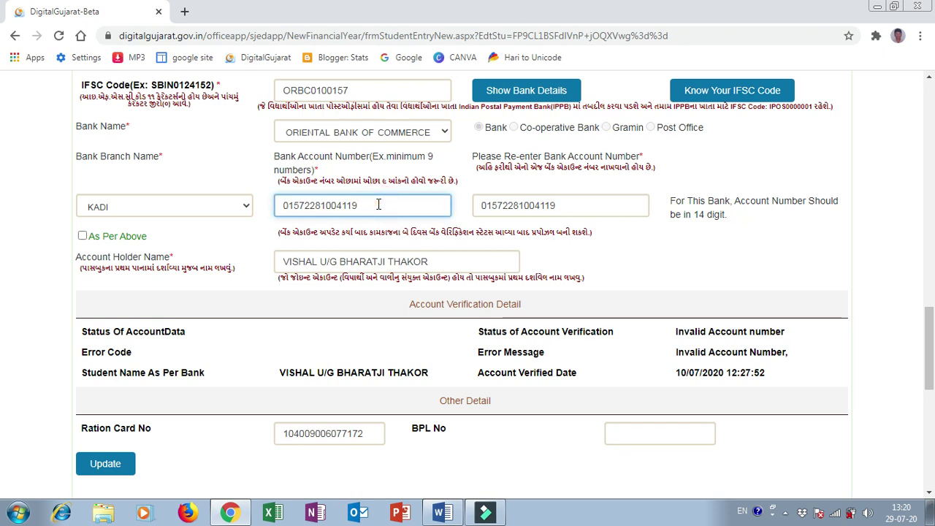
{"action": "key", "text": "BackSpace"}
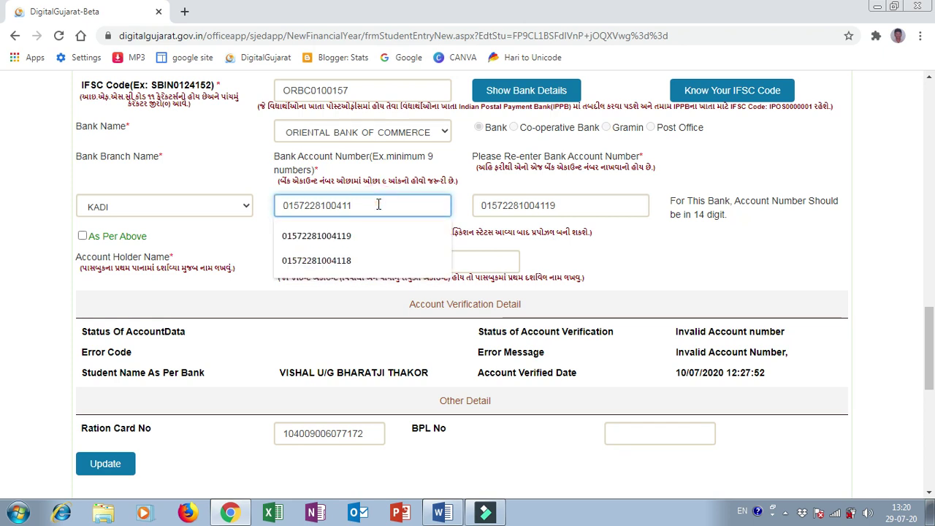
{"action": "type", "text": "8"}
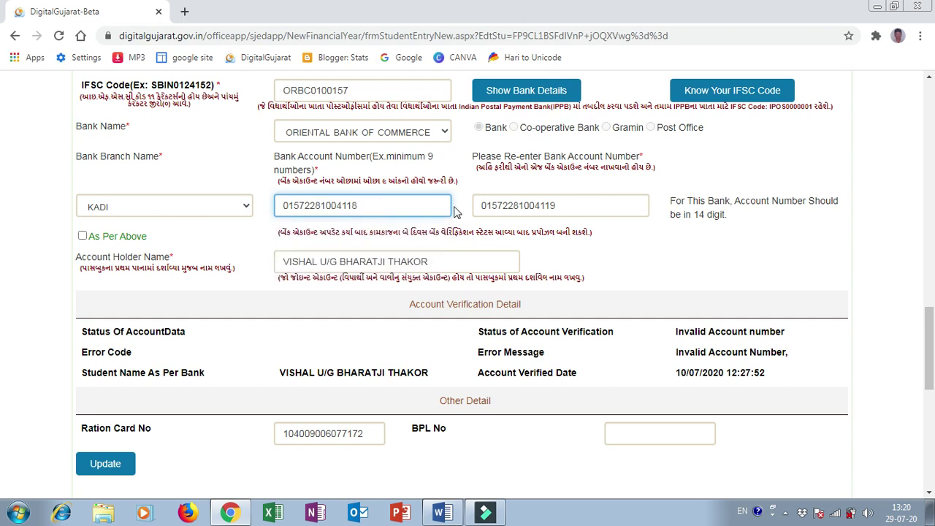
{"action": "left_click", "coordinate": [580, 206]}
{"action": "key", "text": "BackSpace"}
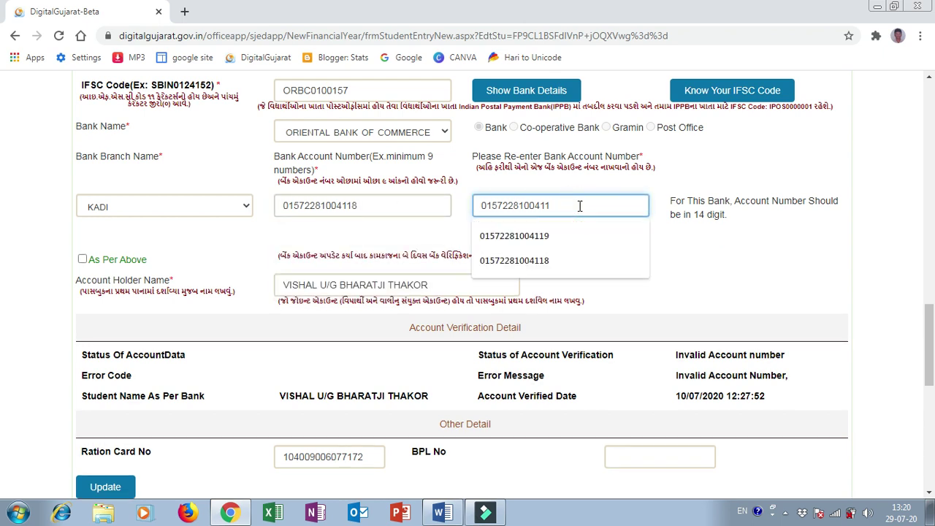
{"action": "type", "text": "8"}
{"action": "key", "text": "Tab"}
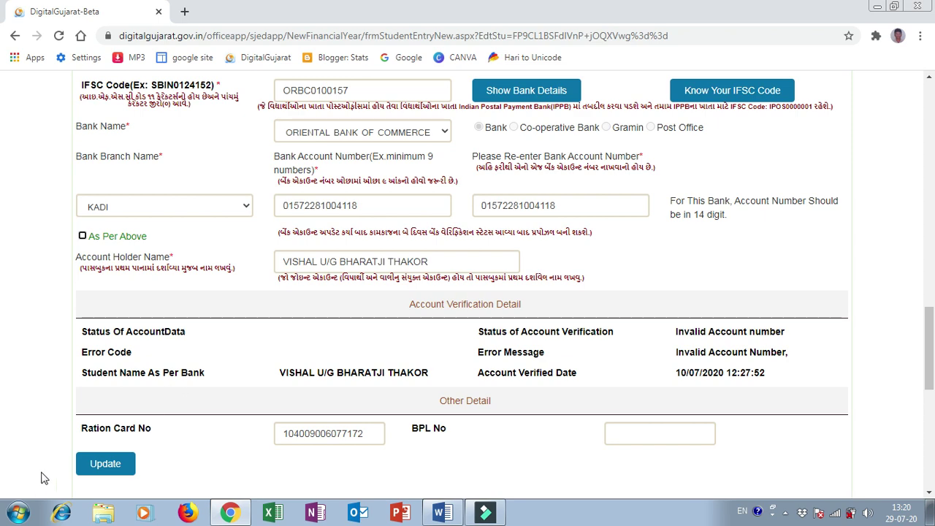
{"action": "left_click", "coordinate": [86, 470]}
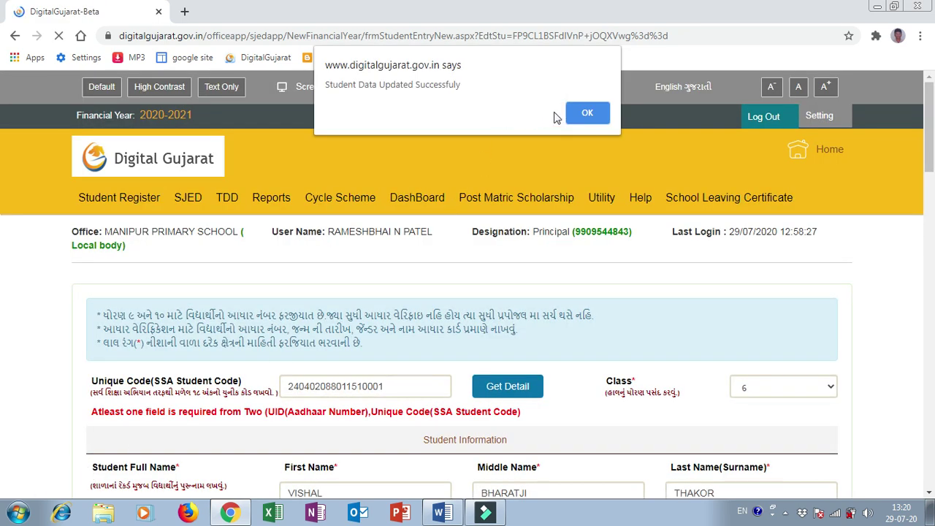
{"action": "left_click", "coordinate": [588, 117]}
Step: Return to the class 6 student list and check the account verification status of the student just updated
{"action": "scroll", "coordinate": [611, 232], "scroll_direction": "down", "scroll_amount": 1}
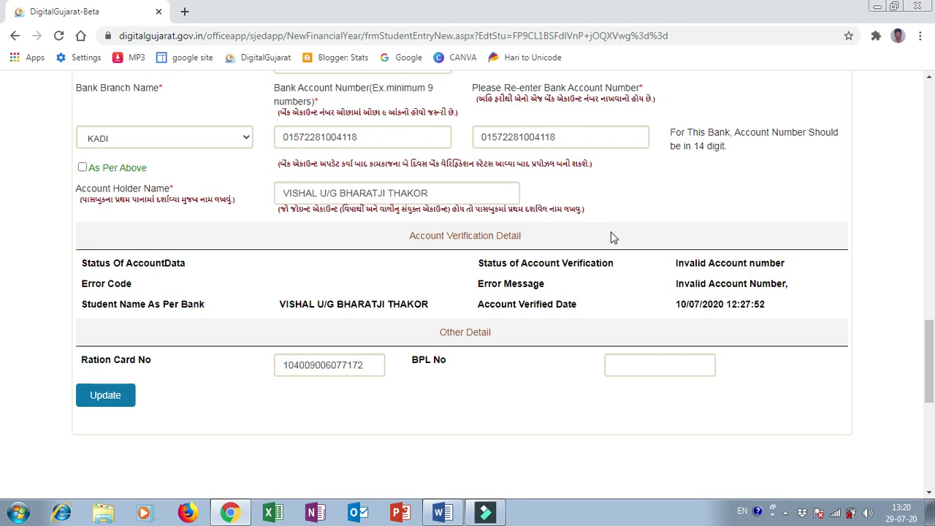
{"action": "scroll", "coordinate": [611, 232], "scroll_direction": "up", "scroll_amount": 15}
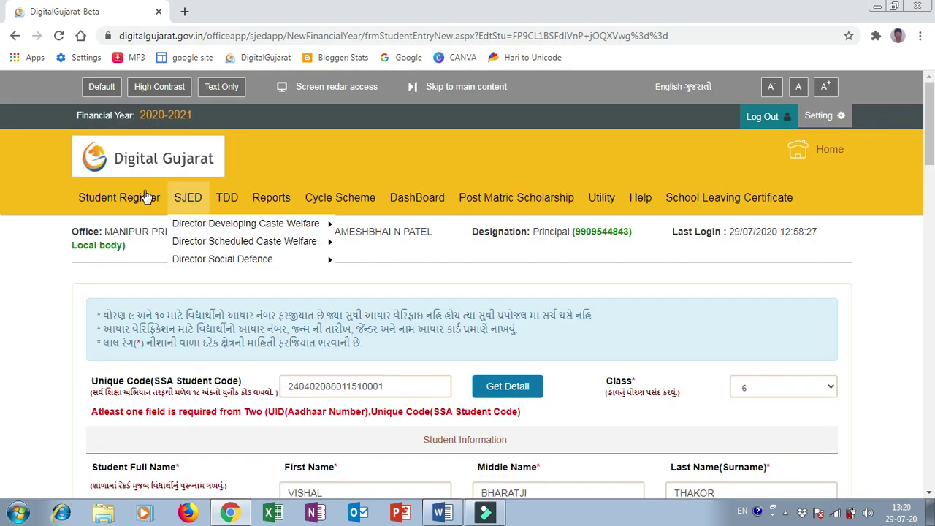
{"action": "mouse_move", "coordinate": [120, 197]}
{"action": "left_click", "coordinate": [126, 242]}
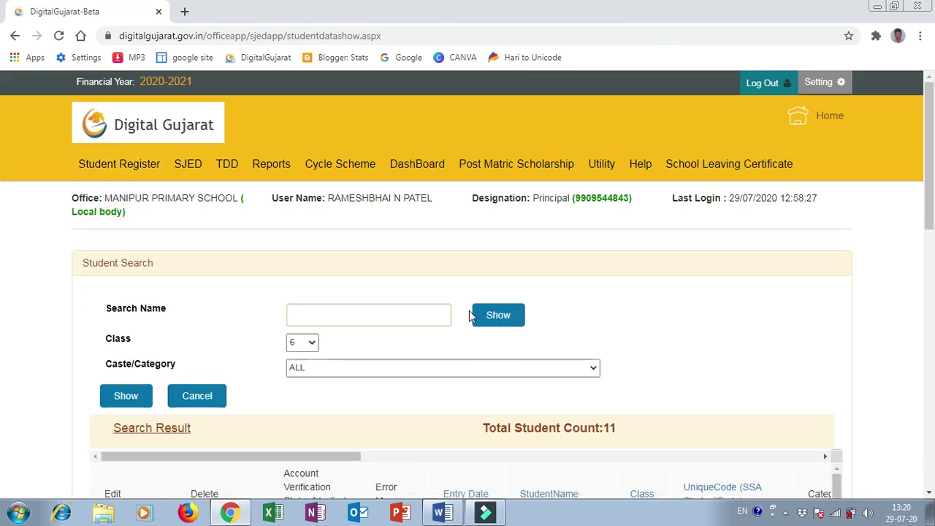
{"action": "scroll", "coordinate": [630, 265], "scroll_direction": "down", "scroll_amount": 10}
{"action": "scroll", "coordinate": [637, 263], "scroll_direction": "down", "scroll_amount": 2}
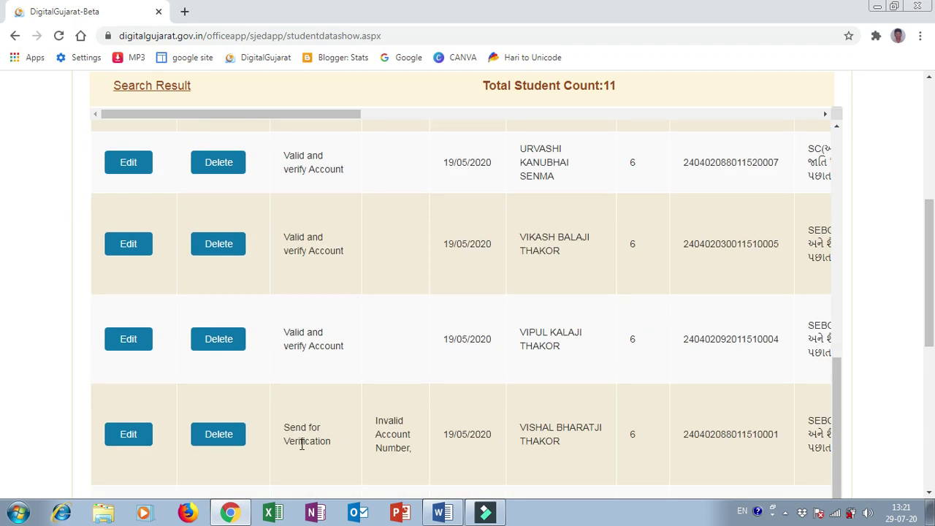
Step: Open the Pre-Metric dashboard and display the list of students Not In Proposal with their bank account status
{"action": "scroll", "coordinate": [311, 438], "scroll_direction": "up", "scroll_amount": 8}
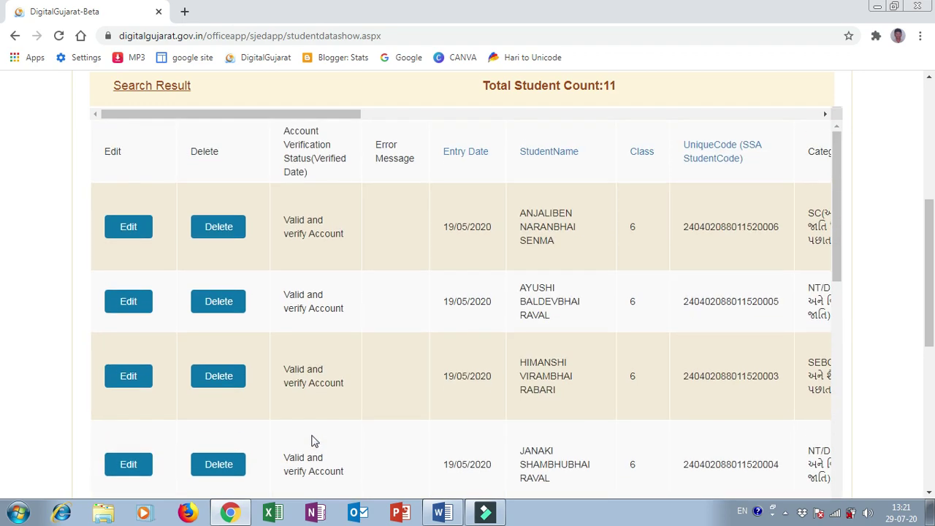
{"action": "scroll", "coordinate": [423, 361], "scroll_direction": "up", "scroll_amount": 5}
{"action": "mouse_move", "coordinate": [414, 161]}
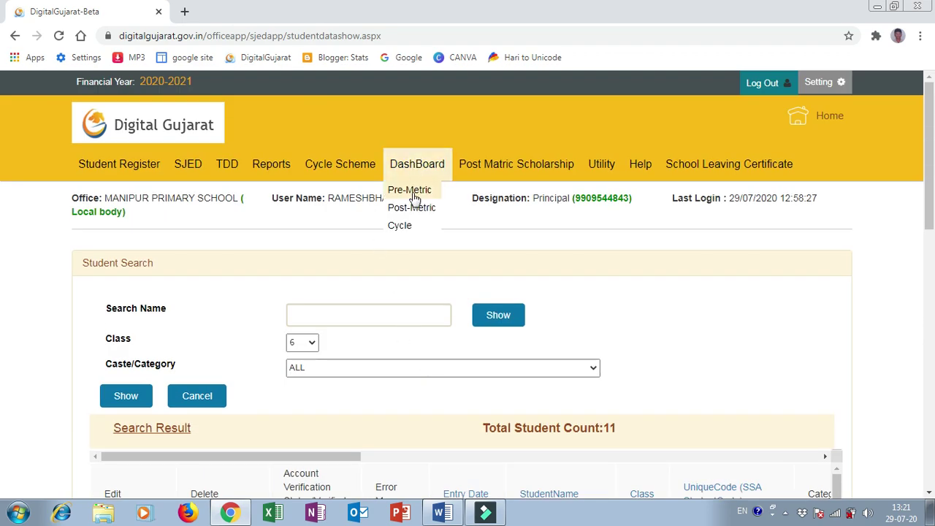
{"action": "left_click", "coordinate": [412, 194]}
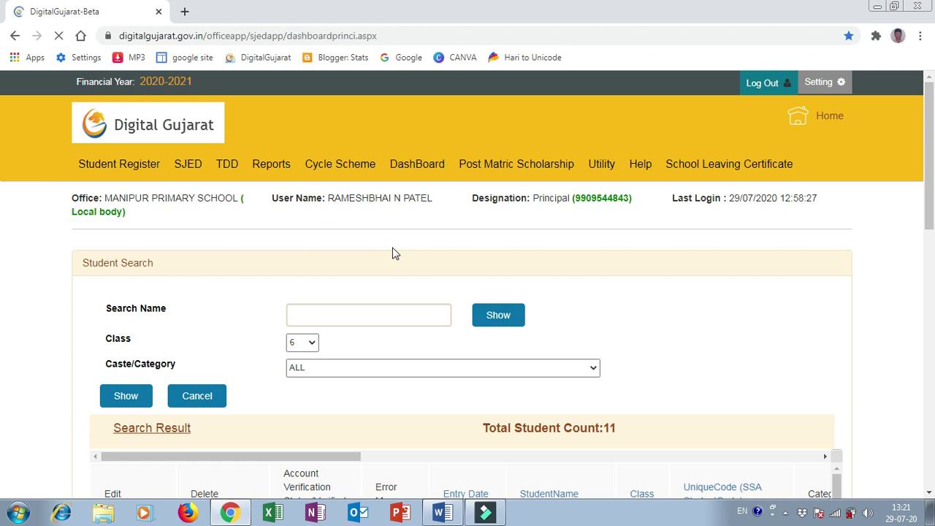
{"action": "left_click", "coordinate": [113, 354]}
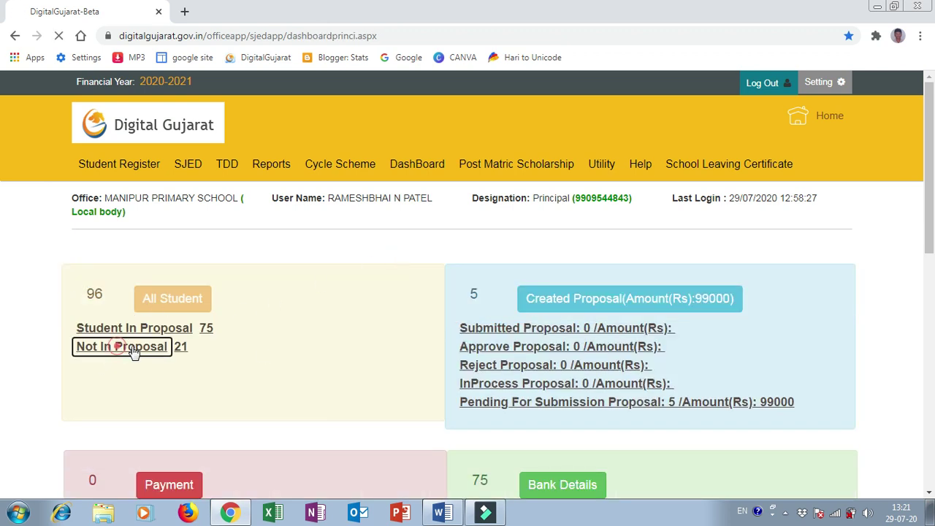
{"action": "scroll", "coordinate": [511, 287], "scroll_direction": "down", "scroll_amount": 10}
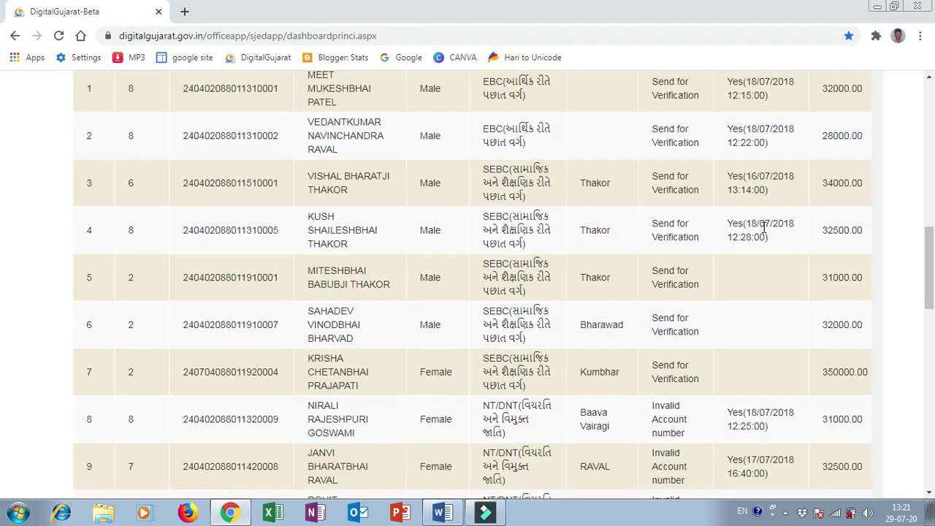
{"action": "scroll", "coordinate": [763, 228], "scroll_direction": "up", "scroll_amount": 3}
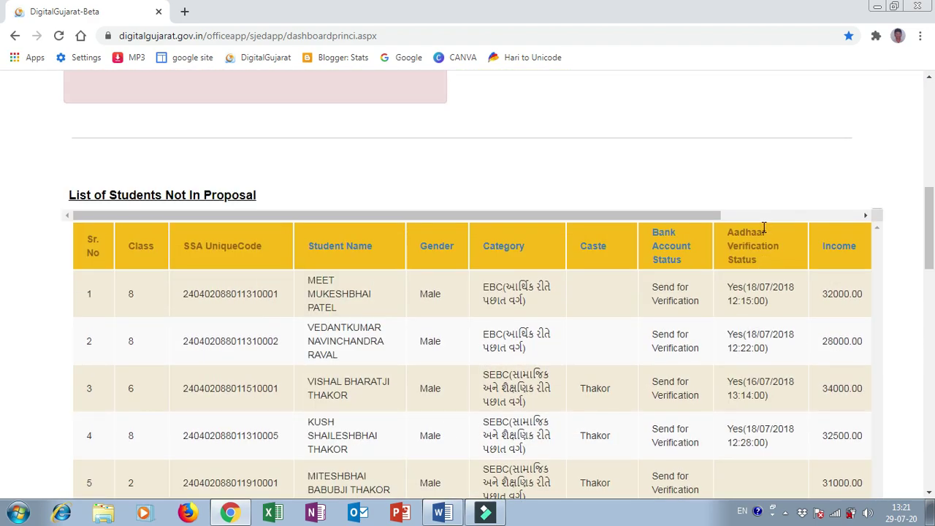
Step: Find "inva" on the page to highlight the invalid account entries in the list of students not in proposal
{"action": "key", "text": "ctrl+f"}
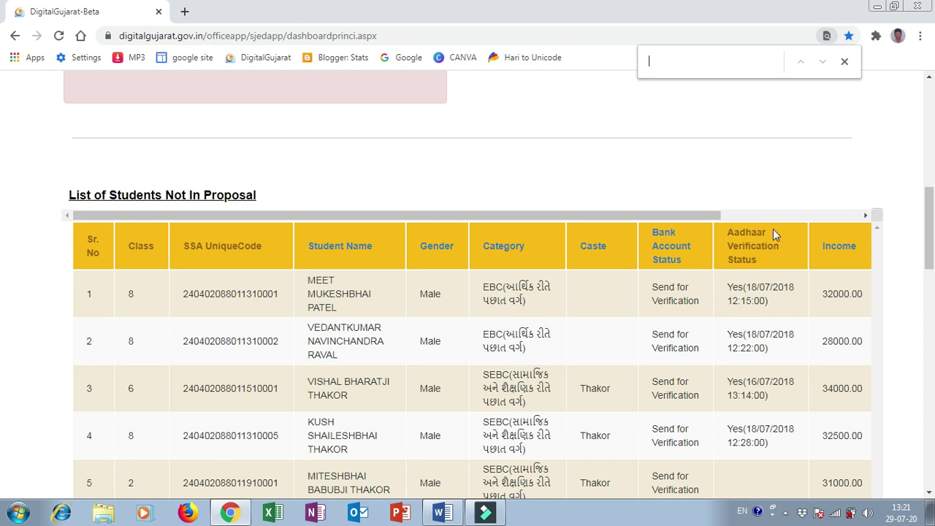
{"action": "type", "text": "a"}
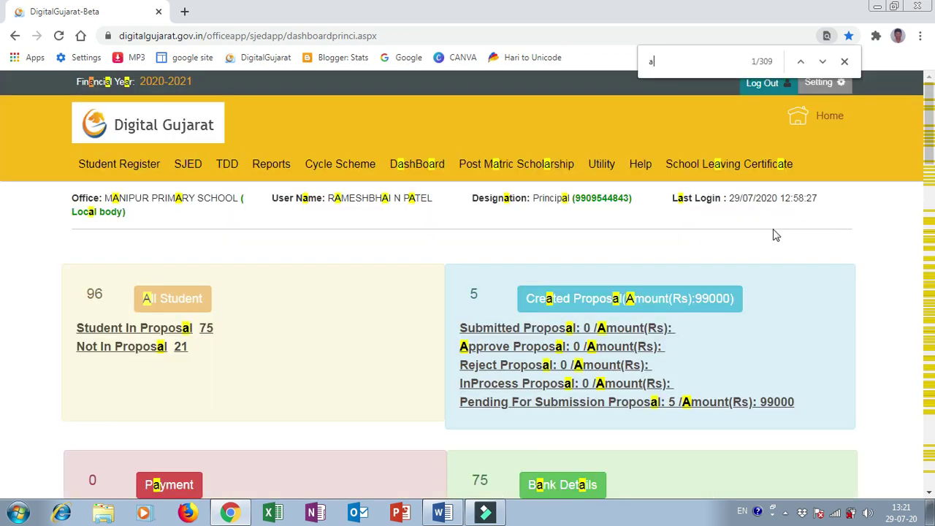
{"action": "key", "text": "BackSpace"}
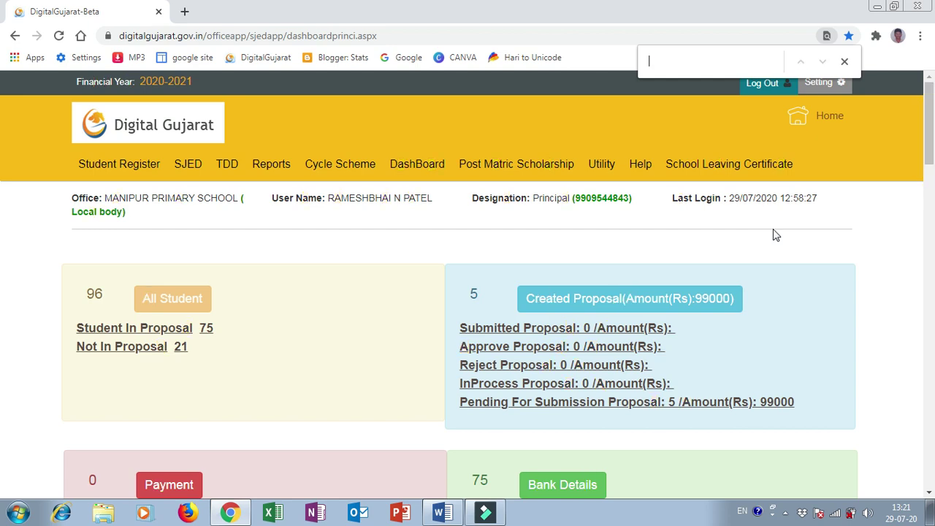
{"action": "type", "text": "inva"}
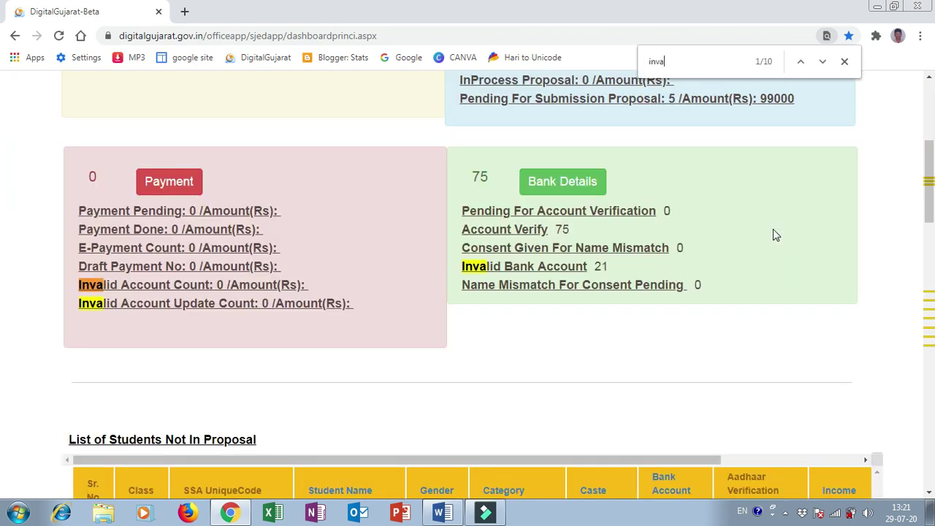
{"action": "scroll", "coordinate": [750, 264], "scroll_direction": "down", "scroll_amount": 7}
{"action": "scroll", "coordinate": [752, 289], "scroll_direction": "down", "scroll_amount": 2}
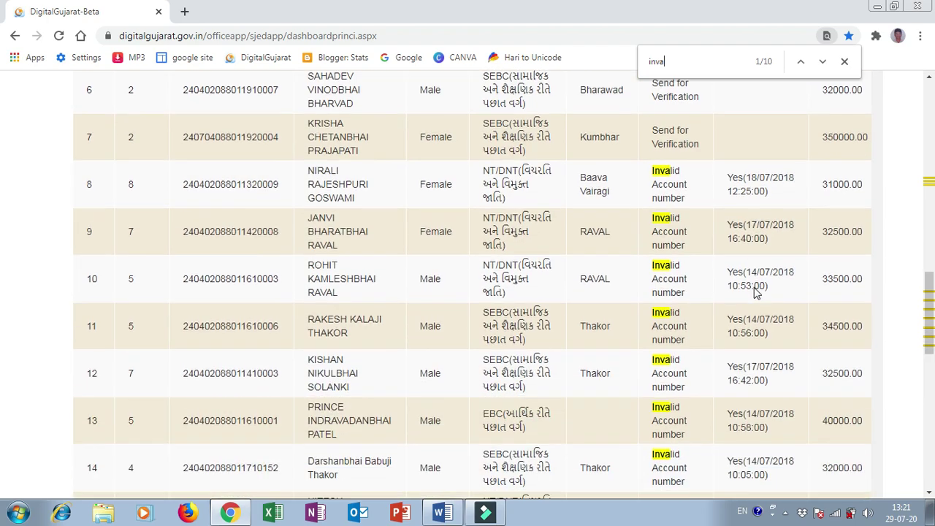
{"action": "scroll", "coordinate": [698, 321], "scroll_direction": "down", "scroll_amount": 1}
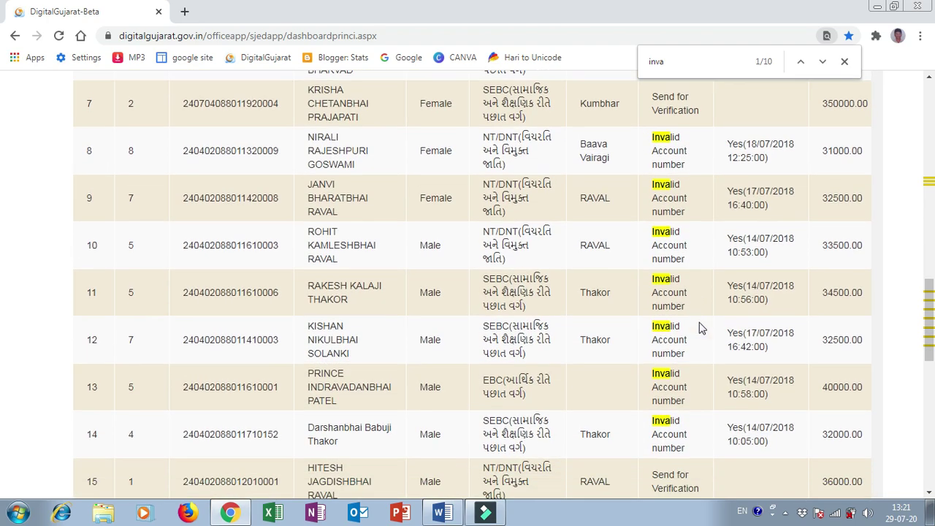
Step: Examine which students not in proposal have the bank account status Send for Verification and which have Invalid Account number
{"action": "scroll", "coordinate": [698, 314], "scroll_direction": "up", "scroll_amount": 3}
{"action": "scroll", "coordinate": [695, 295], "scroll_direction": "up", "scroll_amount": 3}
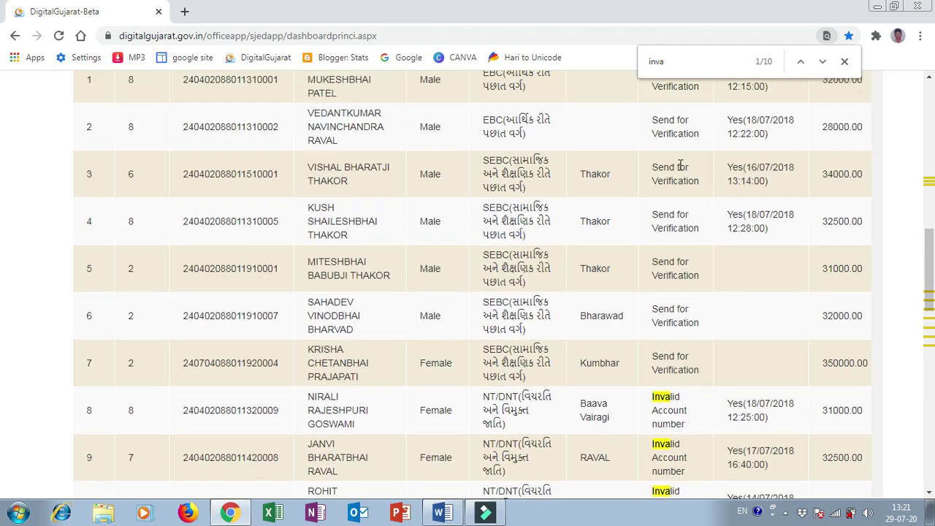
{"action": "scroll", "coordinate": [704, 231], "scroll_direction": "down", "scroll_amount": 5}
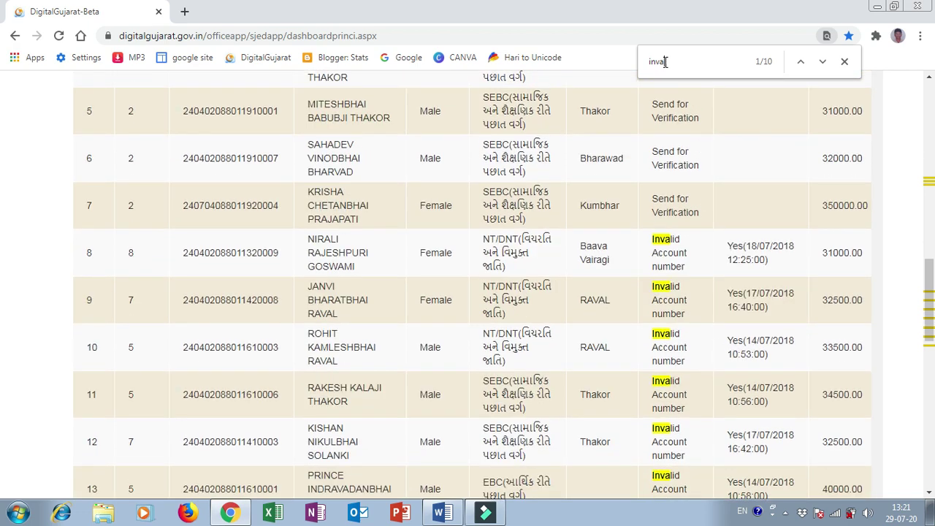
{"action": "double_click", "coordinate": [665, 61]}
{"action": "left_click", "coordinate": [687, 59]}
{"action": "scroll", "coordinate": [707, 199], "scroll_direction": "down", "scroll_amount": 3}
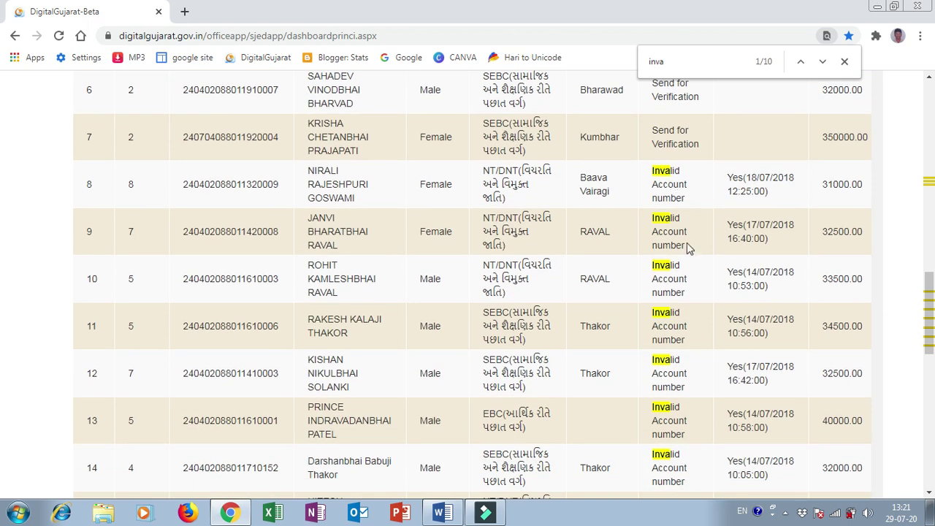
{"action": "scroll", "coordinate": [696, 298], "scroll_direction": "up", "scroll_amount": 1}
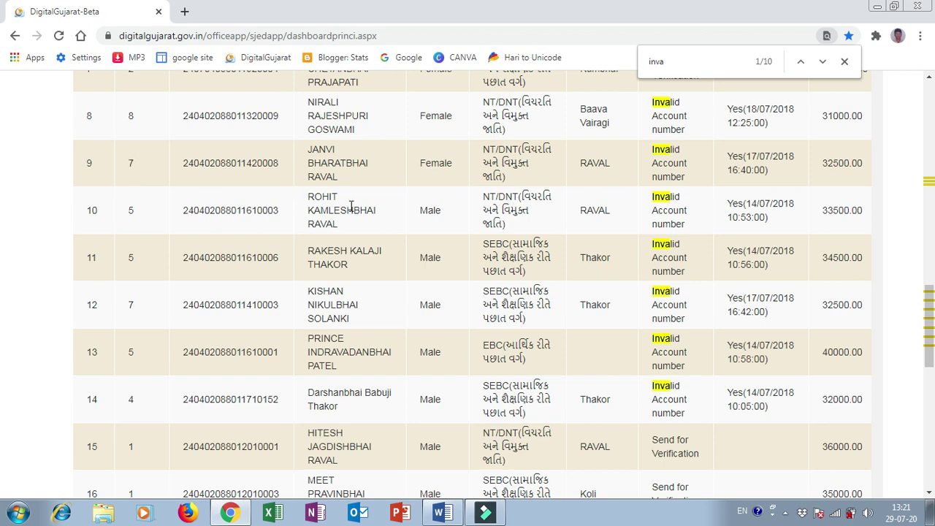
{"action": "scroll", "coordinate": [562, 305], "scroll_direction": "down", "scroll_amount": 2}
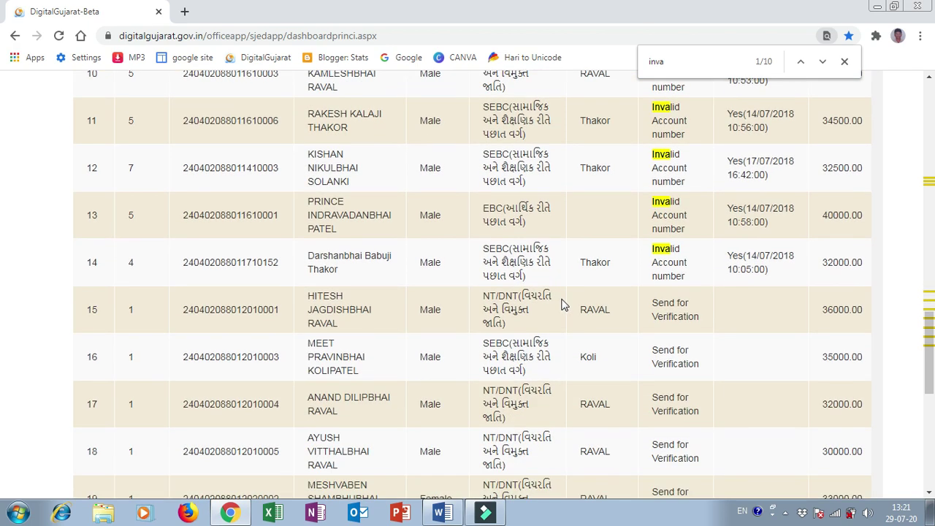
{"action": "scroll", "coordinate": [561, 303], "scroll_direction": "up", "scroll_amount": 4}
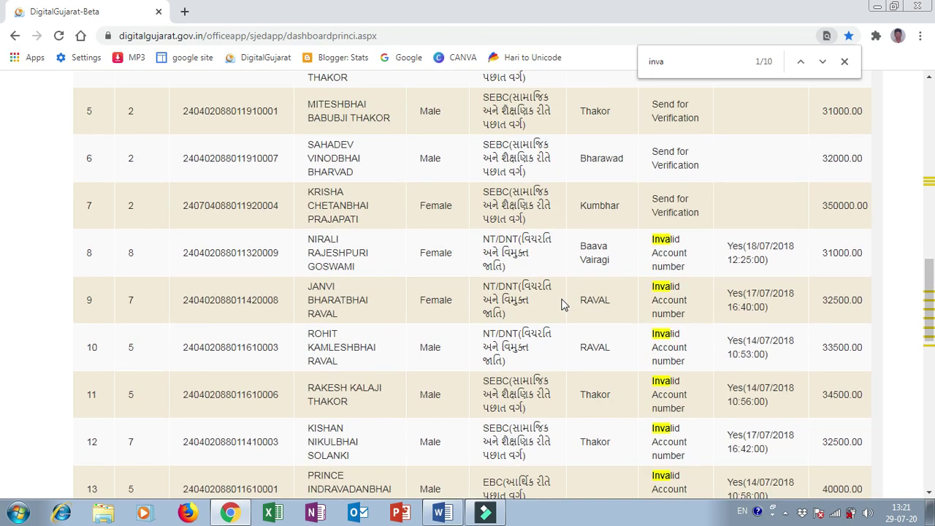
Step: Compare the dashboard's proposal and bank detail counts with the bank account statuses in the list of students not in proposal
{"action": "scroll", "coordinate": [558, 305], "scroll_direction": "up", "scroll_amount": 6}
{"action": "scroll", "coordinate": [265, 263], "scroll_direction": "up", "scroll_amount": 4}
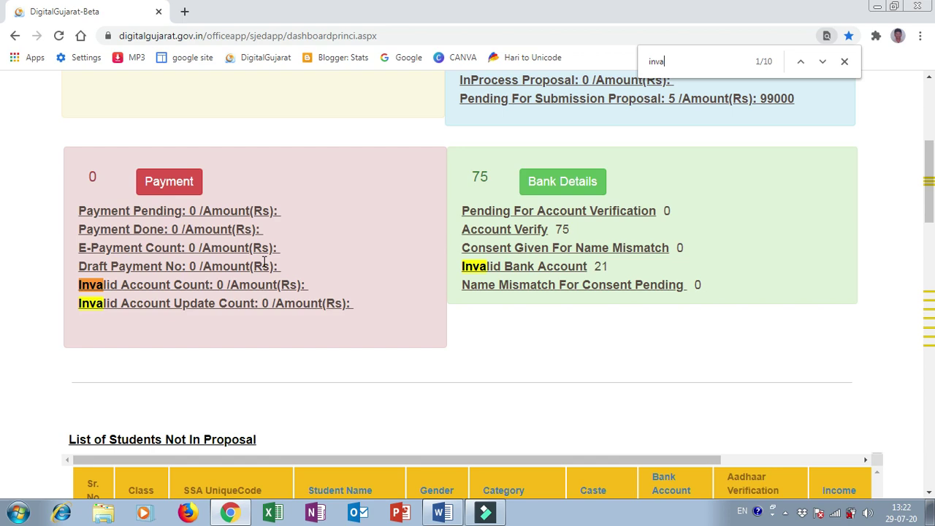
{"action": "scroll", "coordinate": [251, 271], "scroll_direction": "up", "scroll_amount": 3}
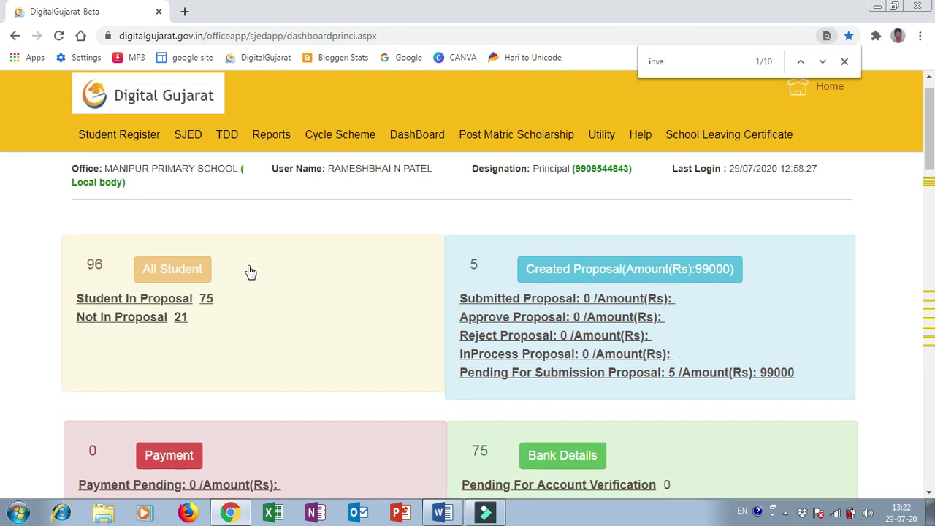
{"action": "scroll", "coordinate": [254, 283], "scroll_direction": "down", "scroll_amount": 2}
{"action": "scroll", "coordinate": [254, 283], "scroll_direction": "down", "scroll_amount": 7}
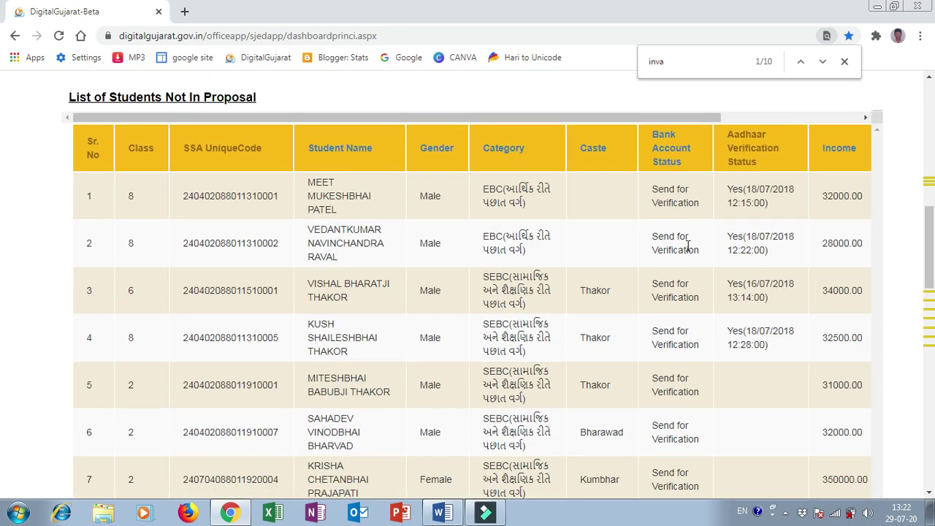
{"action": "scroll", "coordinate": [690, 423], "scroll_direction": "down", "scroll_amount": 2}
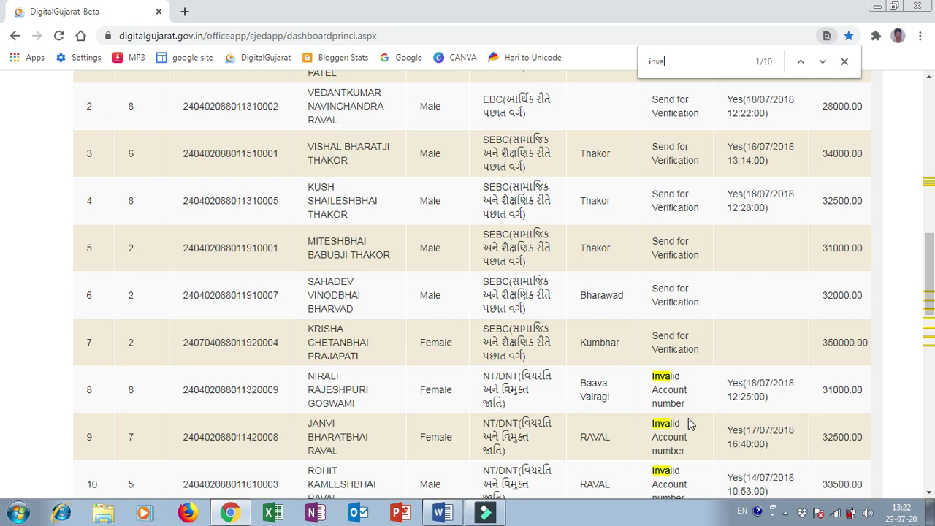
{"action": "scroll", "coordinate": [690, 423], "scroll_direction": "down", "scroll_amount": 6}
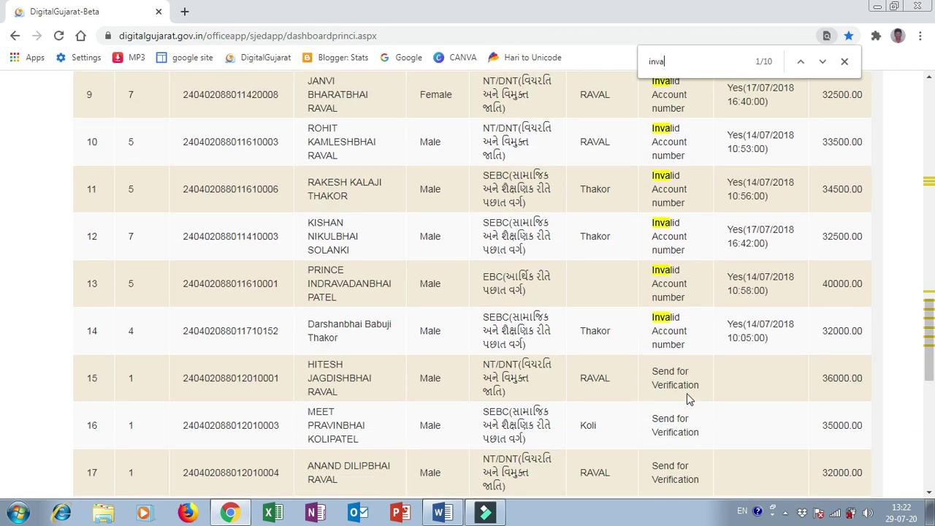
{"action": "scroll", "coordinate": [687, 373], "scroll_direction": "down", "scroll_amount": 1}
{"action": "scroll", "coordinate": [687, 374], "scroll_direction": "down", "scroll_amount": 2}
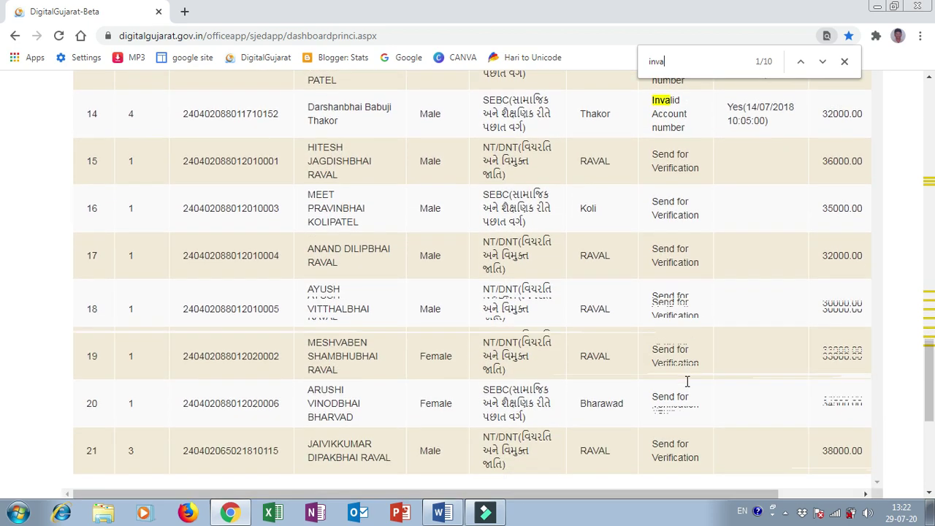
{"action": "scroll", "coordinate": [686, 380], "scroll_direction": "up", "scroll_amount": 3}
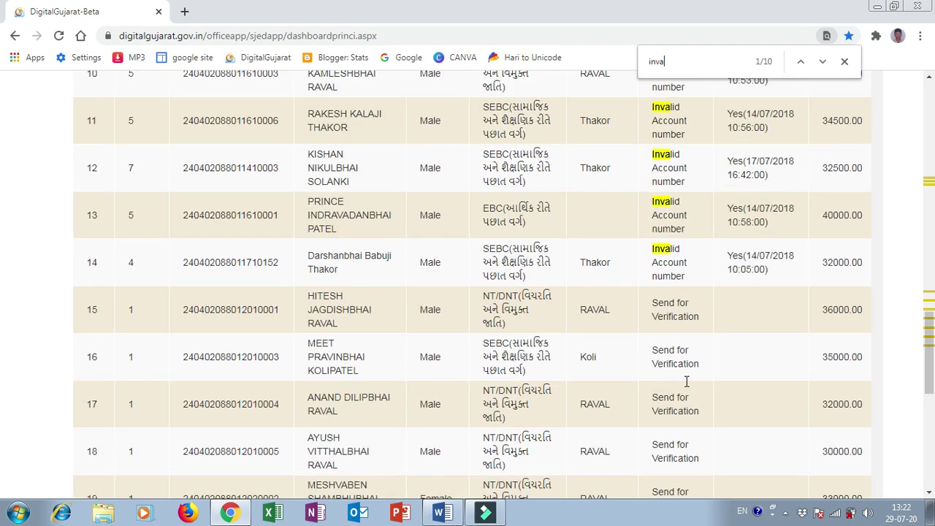
{"action": "scroll", "coordinate": [687, 381], "scroll_direction": "up", "scroll_amount": 1}
{"action": "scroll", "coordinate": [687, 386], "scroll_direction": "up", "scroll_amount": 2}
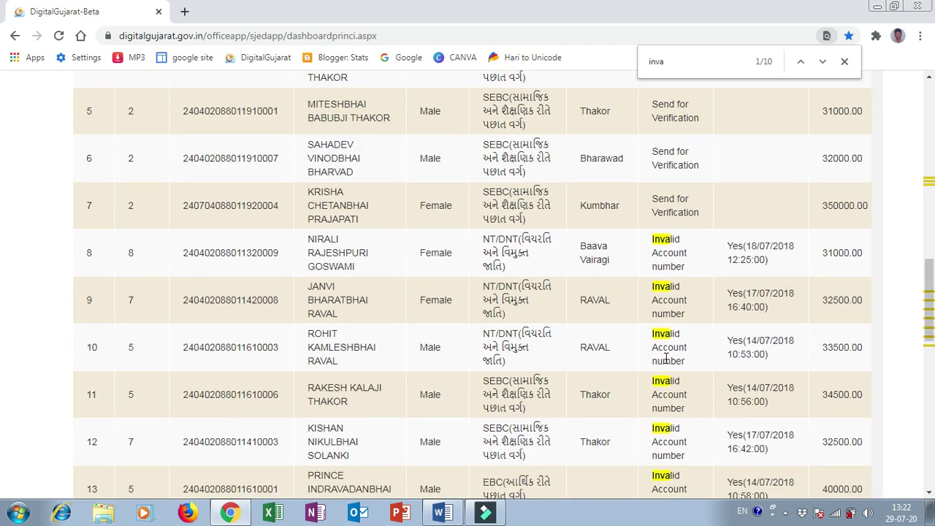
{"action": "scroll", "coordinate": [666, 358], "scroll_direction": "up", "scroll_amount": 10}
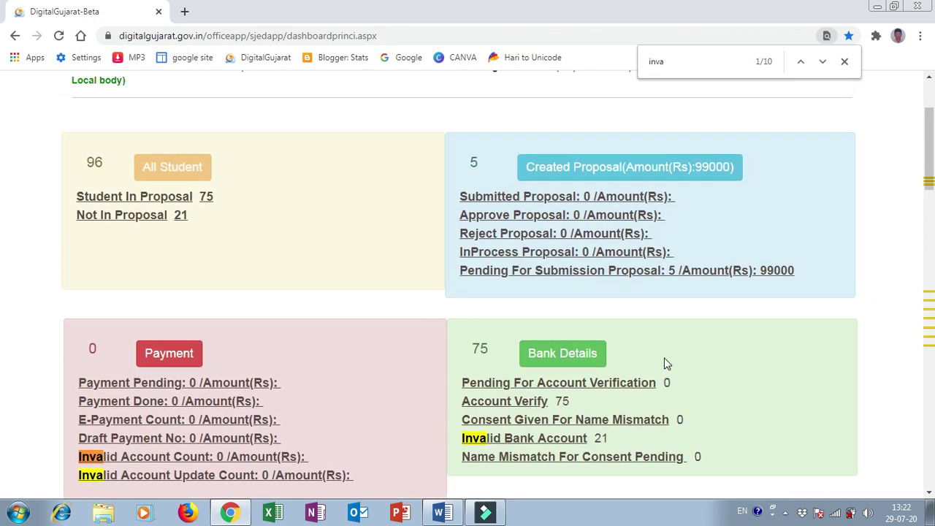
{"action": "scroll", "coordinate": [663, 357], "scroll_direction": "up", "scroll_amount": 2}
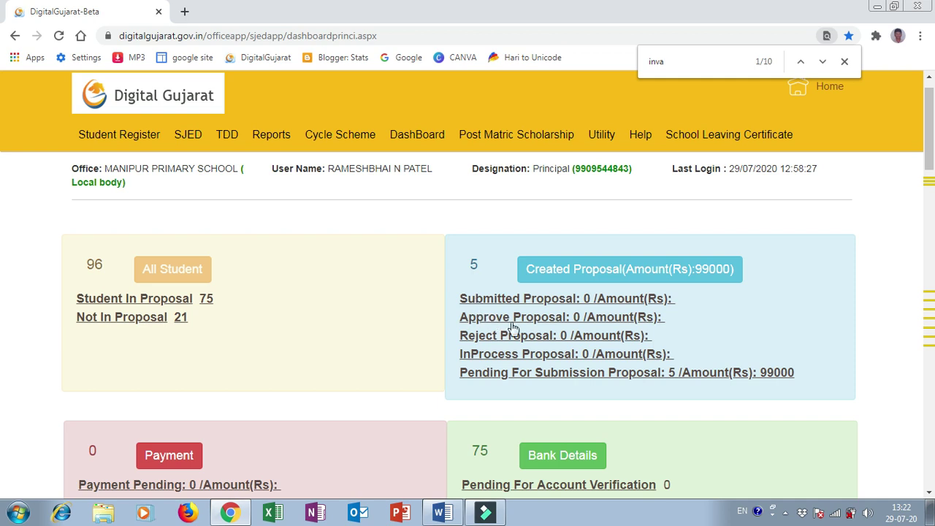
Step: Open the Director Developing Caste Welfare proposal details and view the report of the BCK 136-140 NT-DNT proposal
{"action": "mouse_move", "coordinate": [252, 140]}
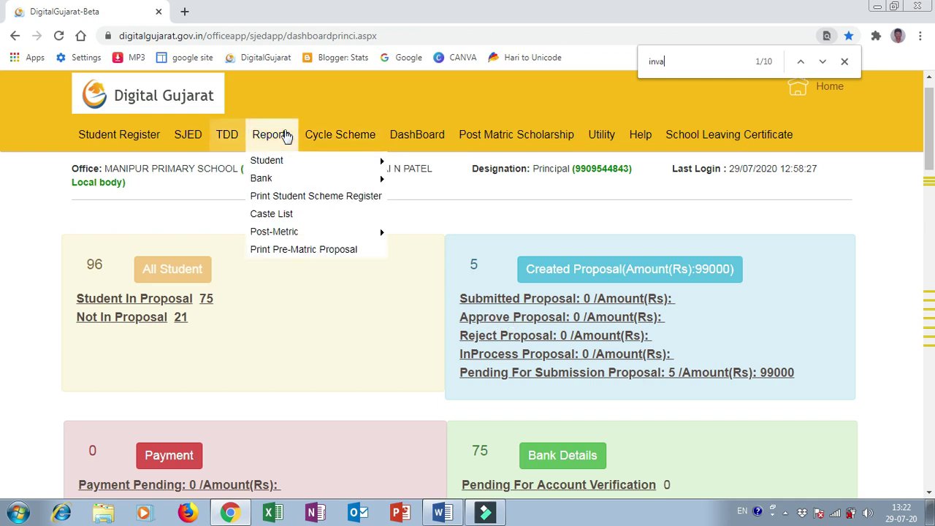
{"action": "mouse_move", "coordinate": [188, 134]}
{"action": "mouse_move", "coordinate": [252, 166]}
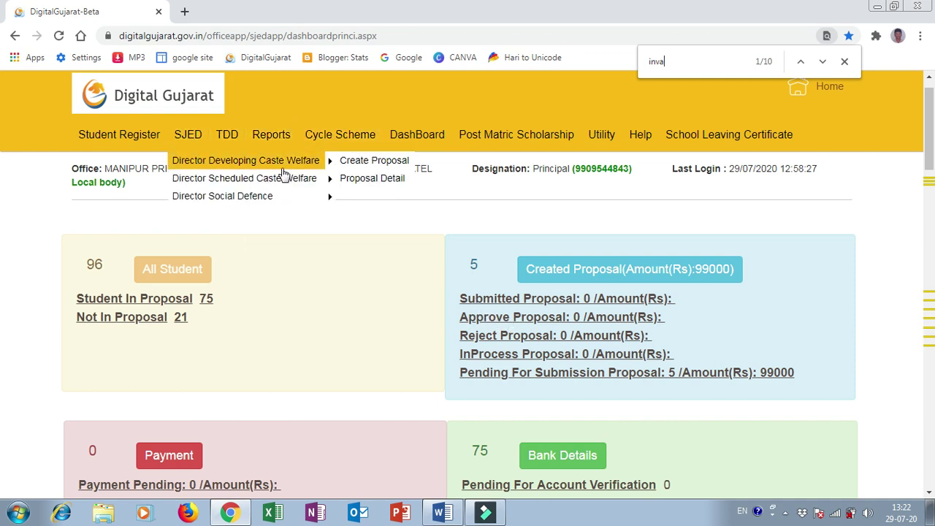
{"action": "left_click", "coordinate": [369, 179]}
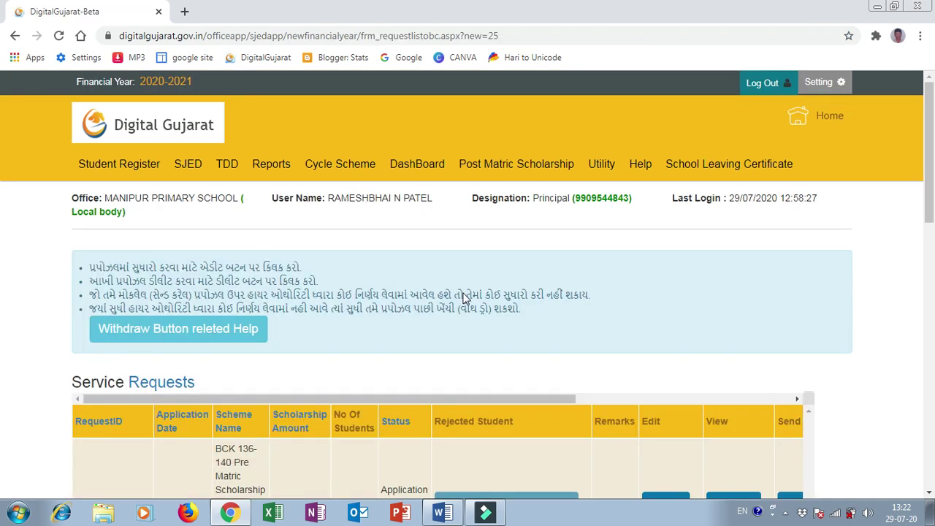
{"action": "scroll", "coordinate": [463, 296], "scroll_direction": "down", "scroll_amount": 3}
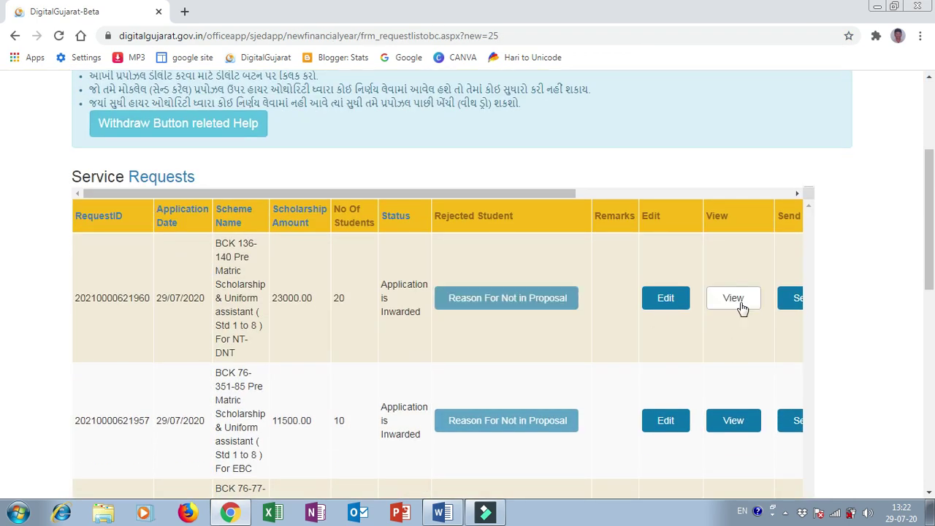
{"action": "left_click", "coordinate": [741, 307]}
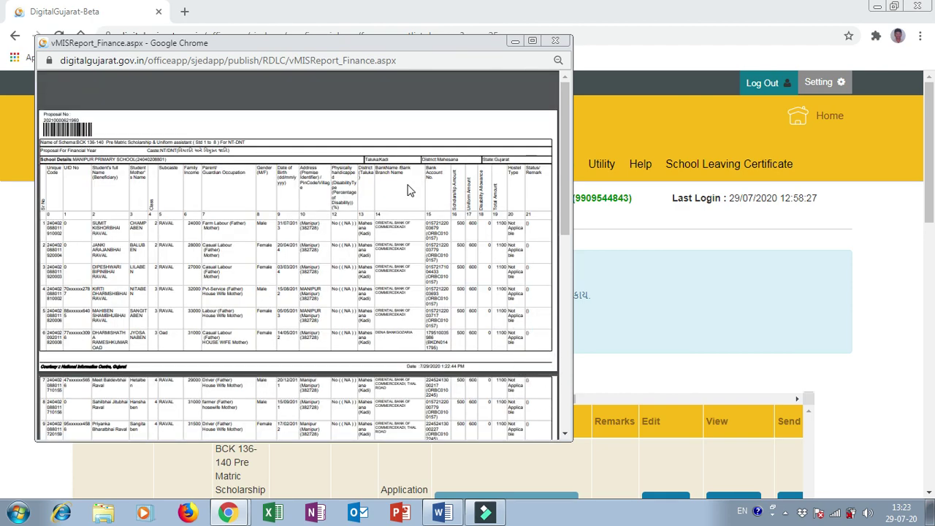
Step: Download the proposal report to the Desktop as a PDF named SEBC and close the report window
{"action": "scroll", "coordinate": [504, 131], "scroll_direction": "down", "scroll_amount": 3}
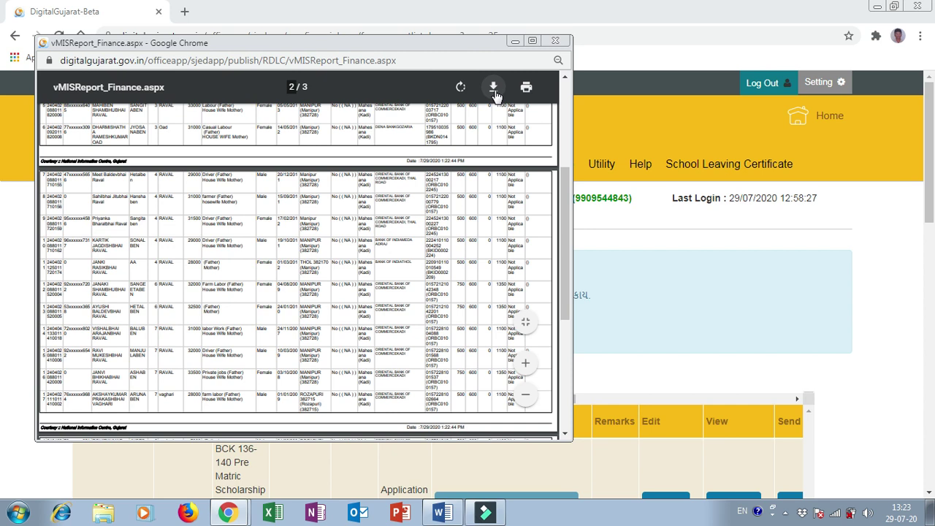
{"action": "left_click", "coordinate": [495, 89]}
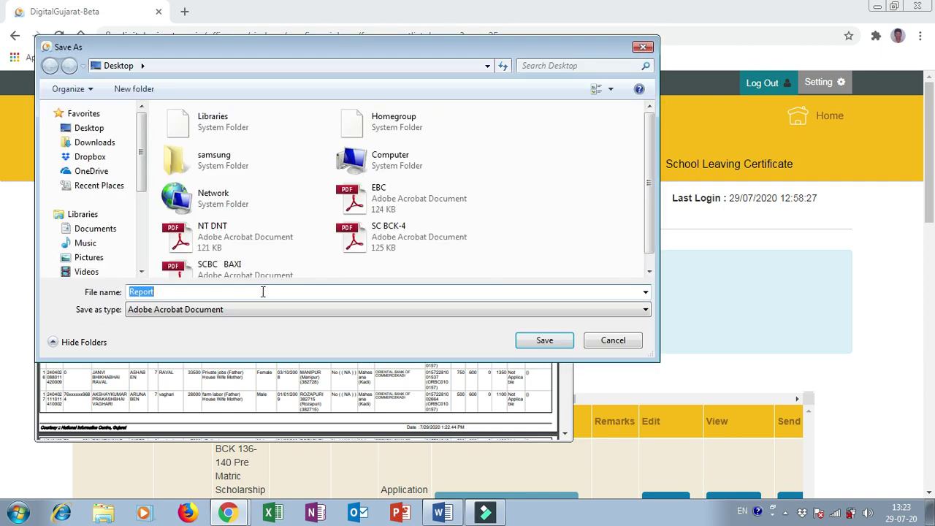
{"action": "type", "text": "S"}
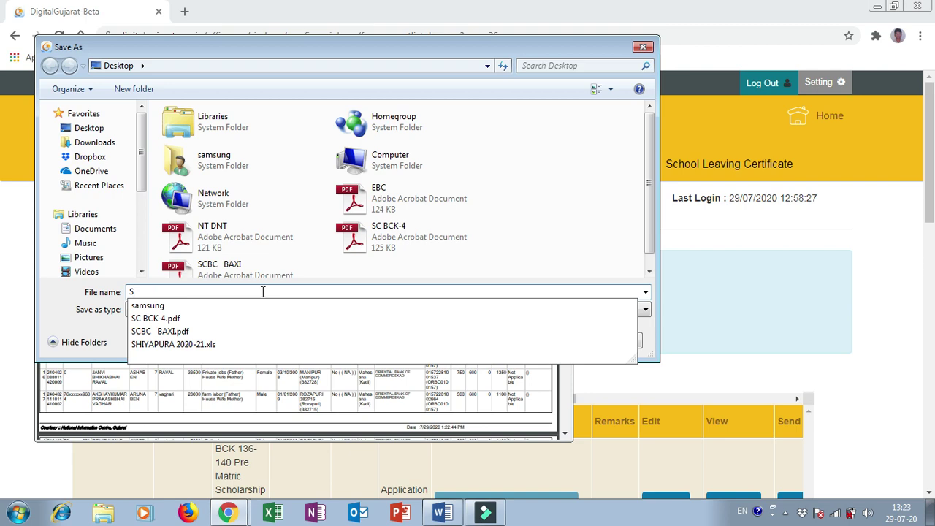
{"action": "type", "text": "EBC"}
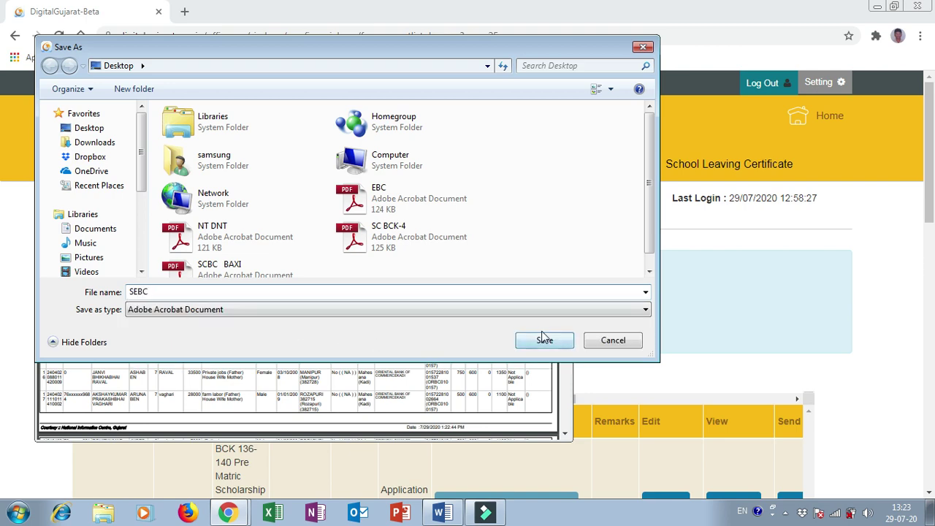
{"action": "left_click", "coordinate": [545, 340]}
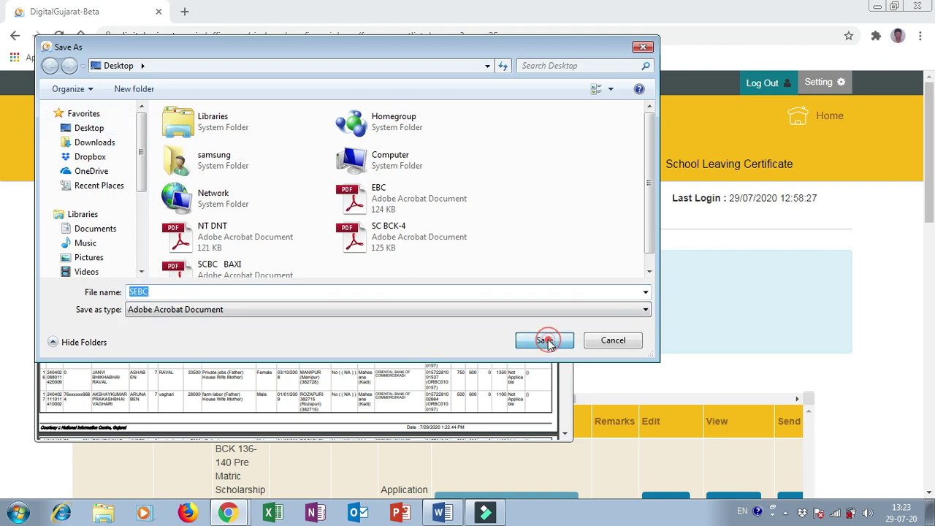
{"action": "scroll", "coordinate": [444, 291], "scroll_direction": "up", "scroll_amount": 3}
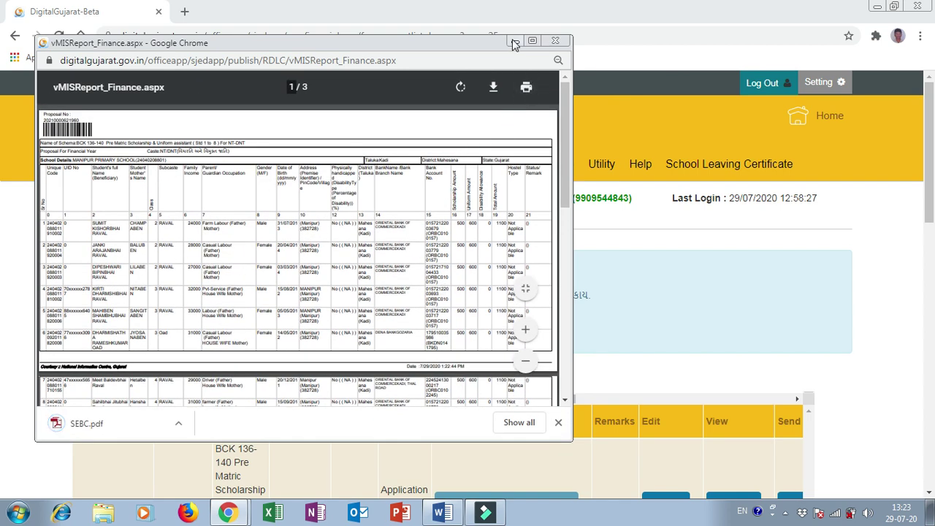
{"action": "left_click", "coordinate": [555, 40]}
Step: Check the Send, Delete and Withdraw options of the service requests and reopen the Pre-Metric dashboard
{"action": "scroll", "coordinate": [634, 338], "scroll_direction": "down", "scroll_amount": 7}
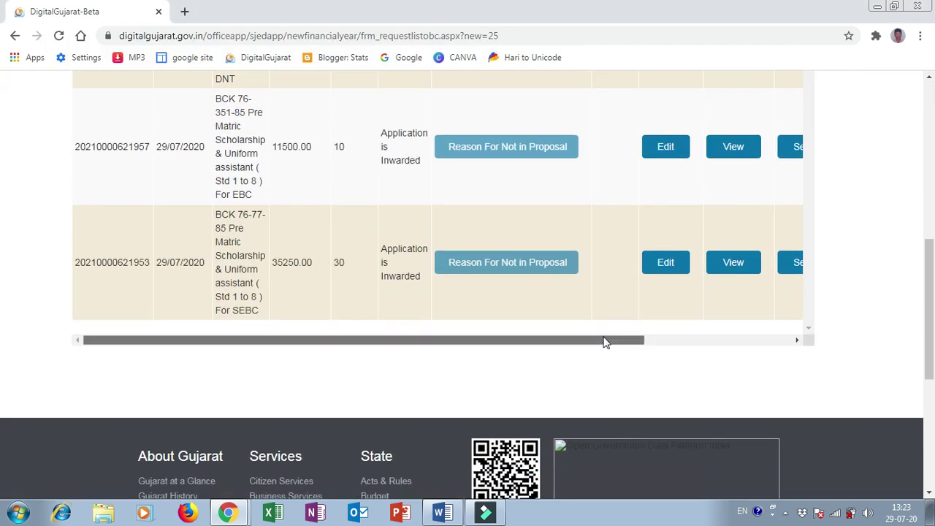
{"action": "left_click_drag", "start_coordinate": [605, 342], "coordinate": [780, 346]}
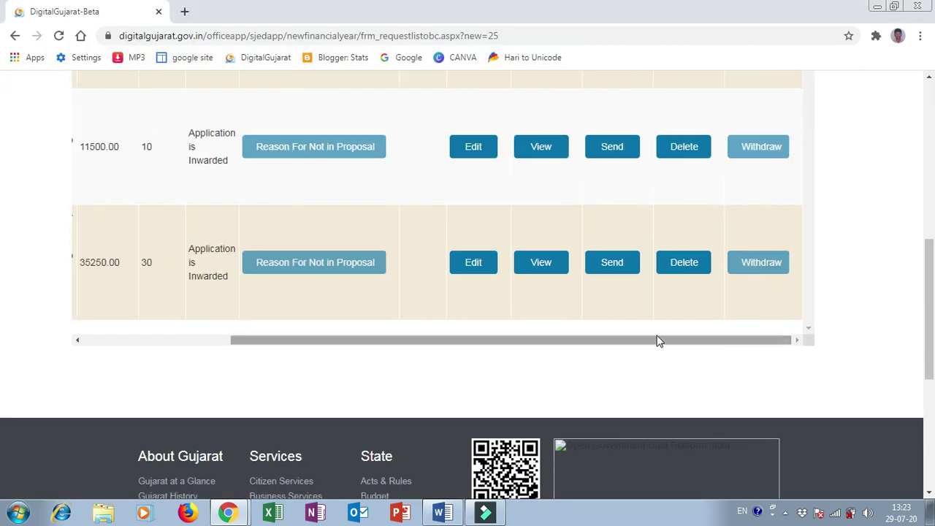
{"action": "scroll", "coordinate": [653, 338], "scroll_direction": "up", "scroll_amount": 4}
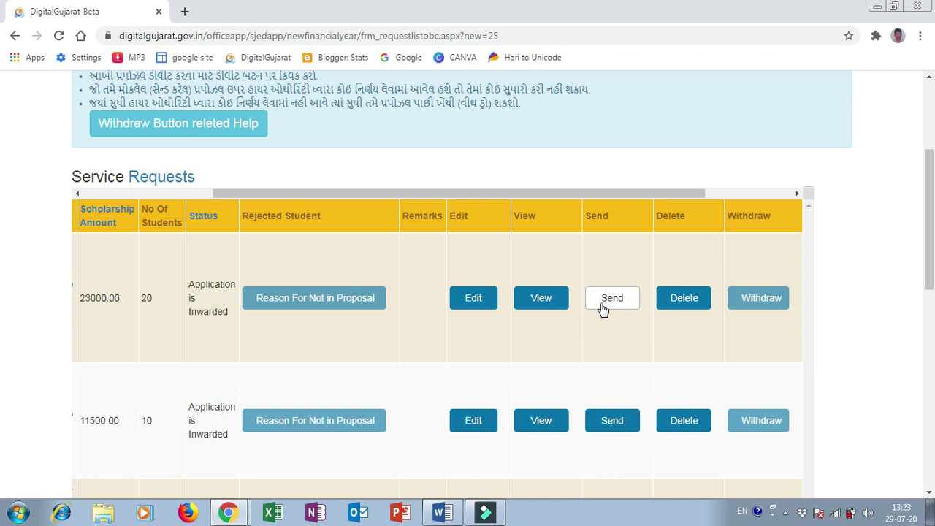
{"action": "scroll", "coordinate": [504, 308], "scroll_direction": "up", "scroll_amount": 3}
{"action": "mouse_move", "coordinate": [423, 177]}
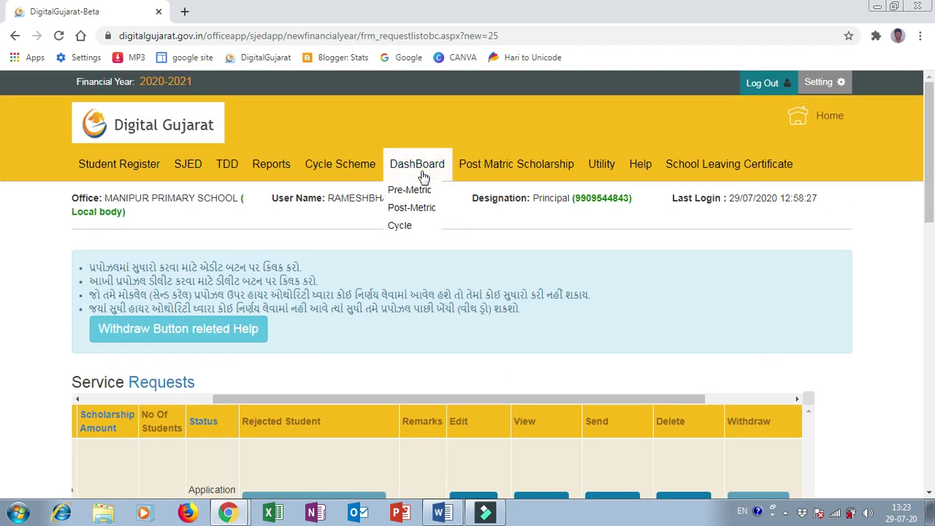
{"action": "scroll", "coordinate": [424, 177], "scroll_direction": "down", "scroll_amount": 1}
{"action": "scroll", "coordinate": [416, 186], "scroll_direction": "up", "scroll_amount": 1}
{"action": "left_click", "coordinate": [421, 189]}
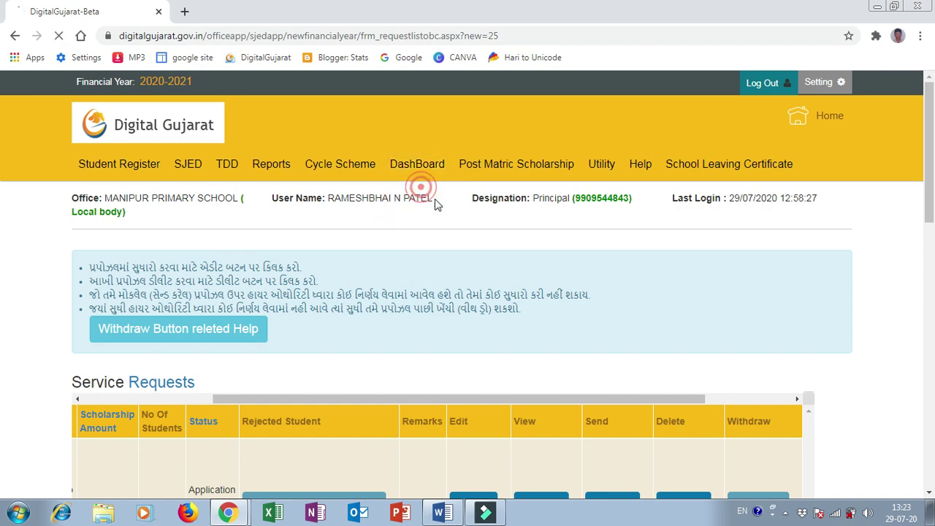